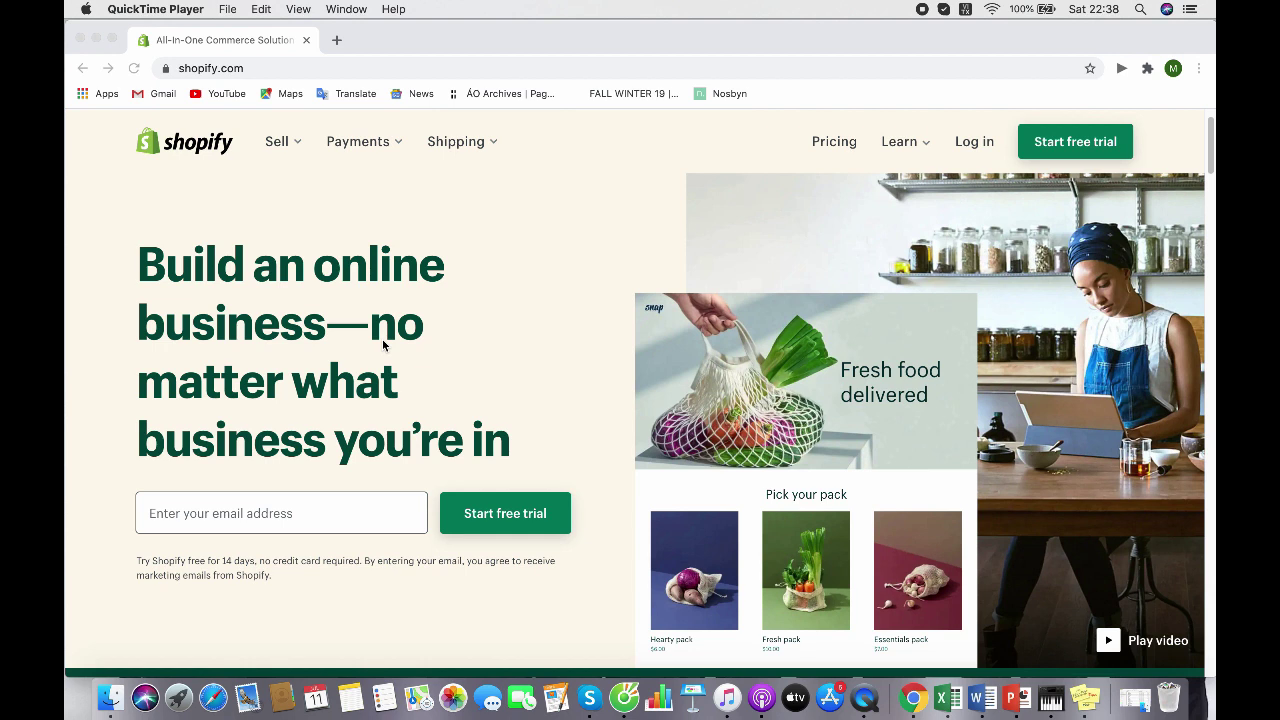
Enter the sign-up email address and start the Shopify free trial
{"action": "left_click", "coordinate": [345, 519]}
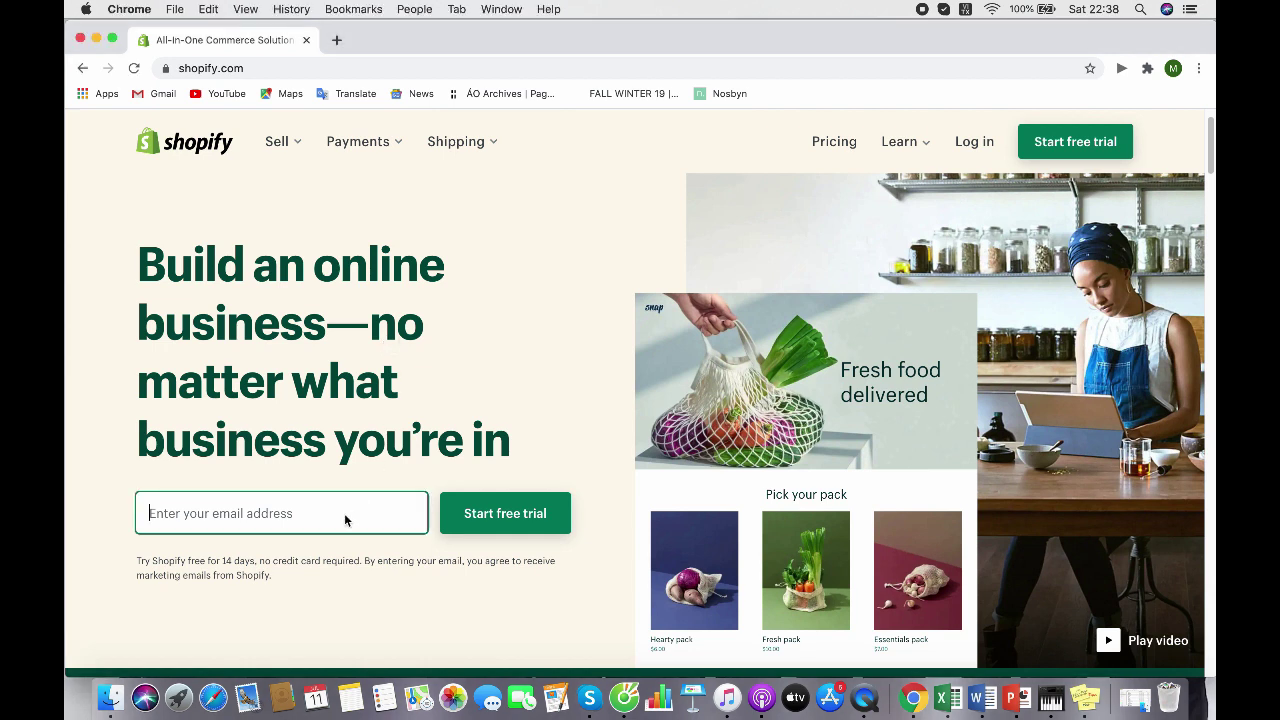
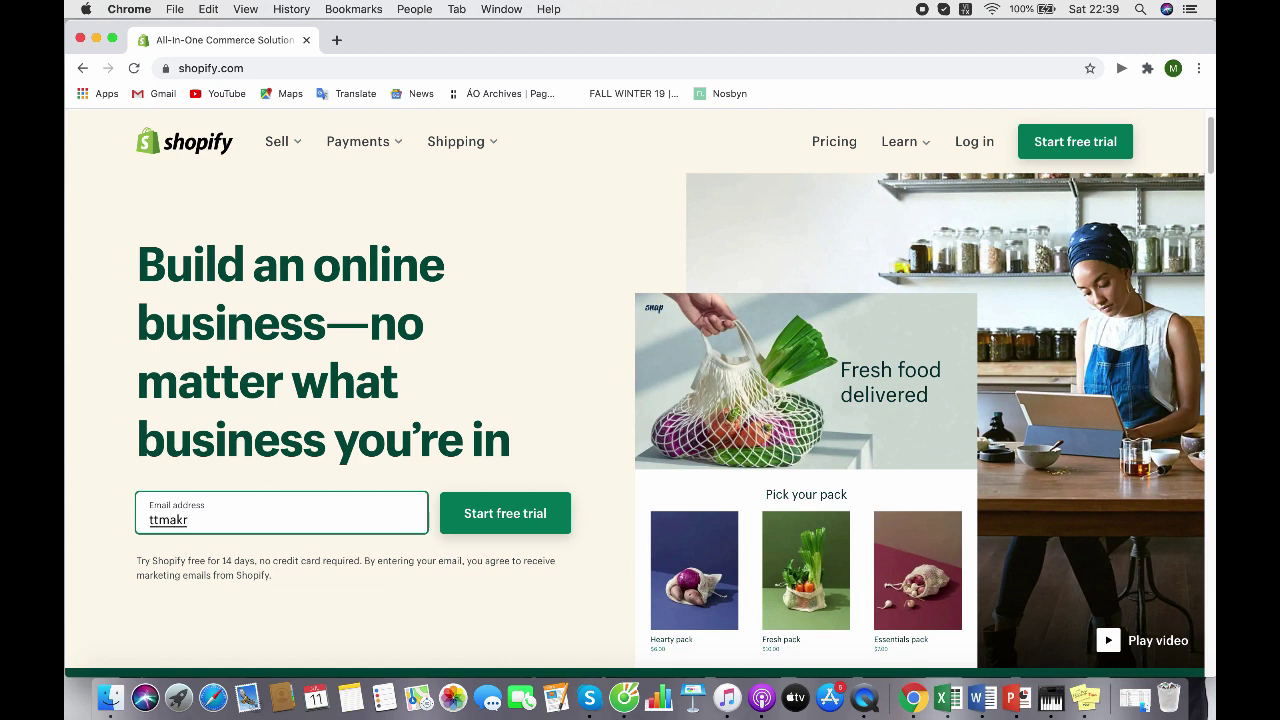
{"action": "left_click", "coordinate": [519, 526]}
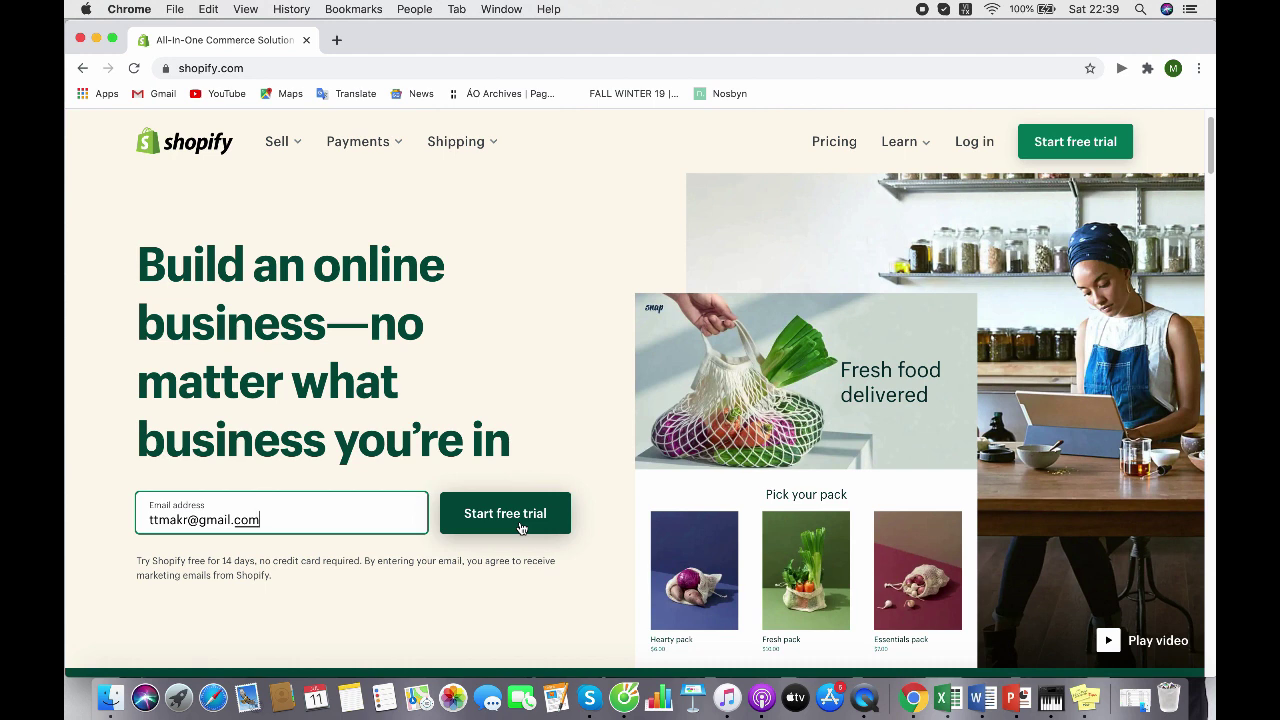
{"action": "left_click", "coordinate": [519, 527]}
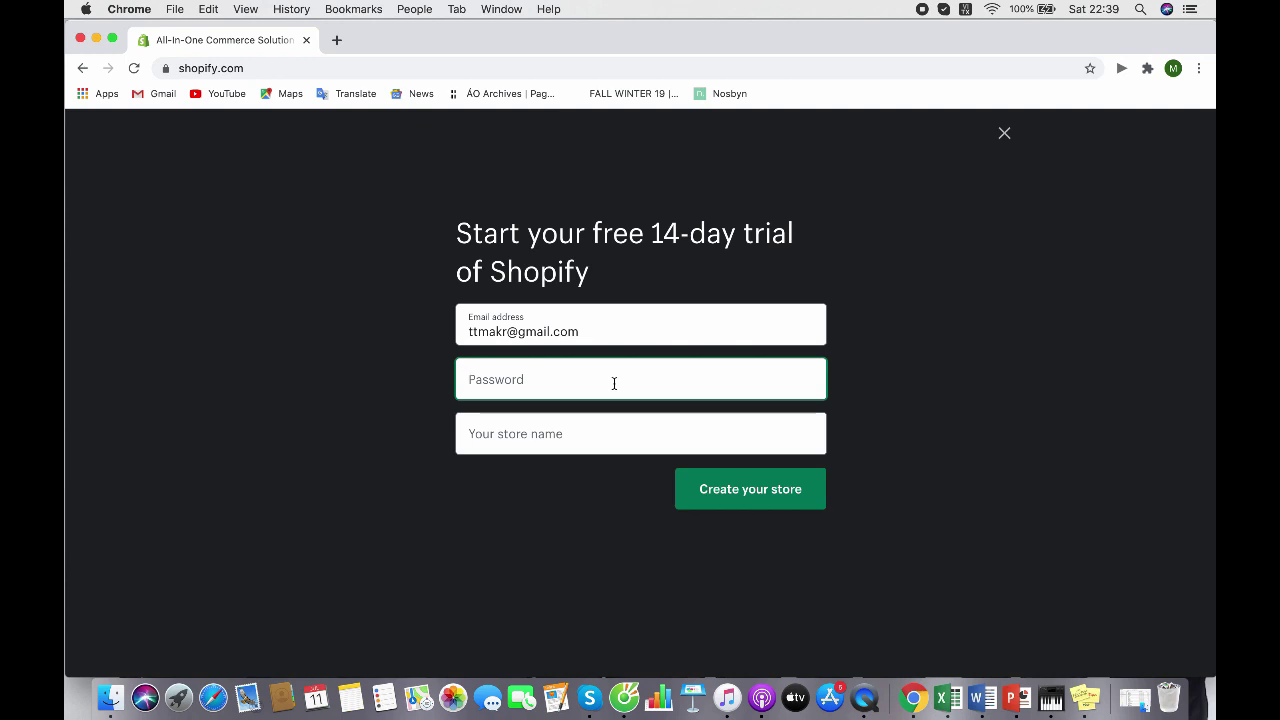
Set an account password and name the store PastryCooky
{"action": "type", "text": "••••••••••••••"}
{"action": "left_click", "coordinate": [623, 441]}
{"action": "type", "text": "PastryCooky"}
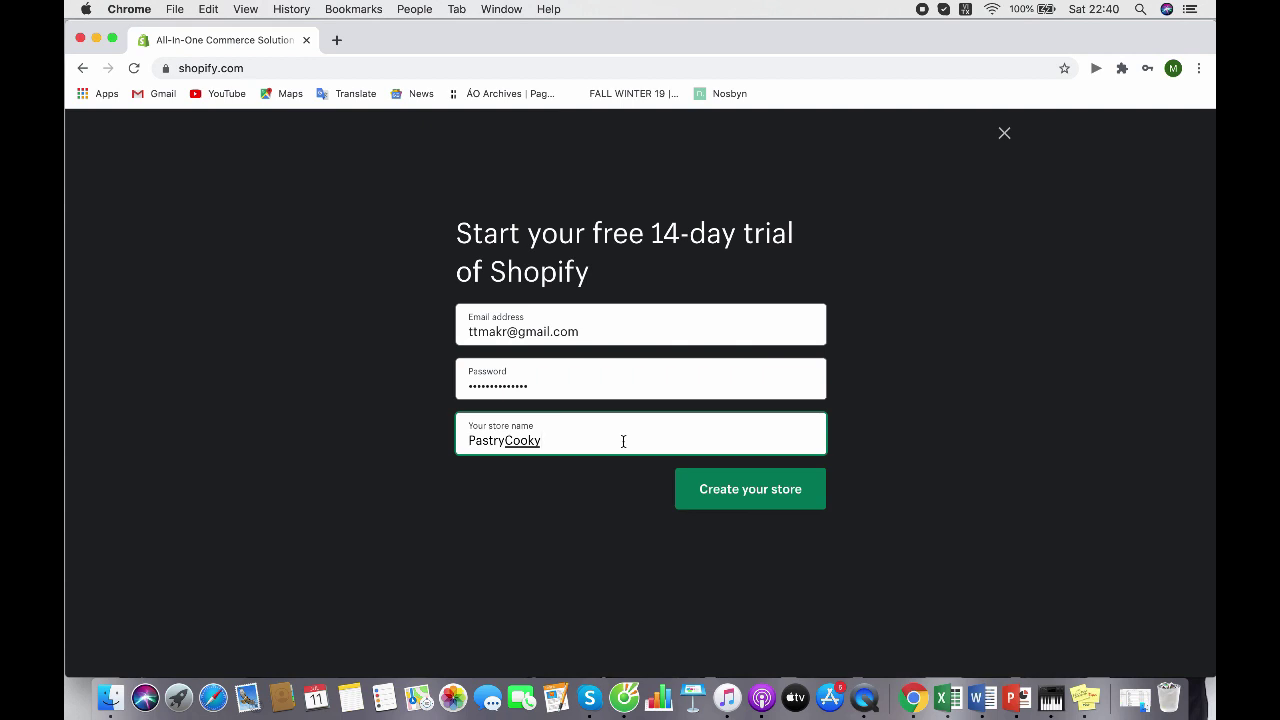
Create the store and answer that you're just playing around
{"action": "left_click", "coordinate": [736, 500]}
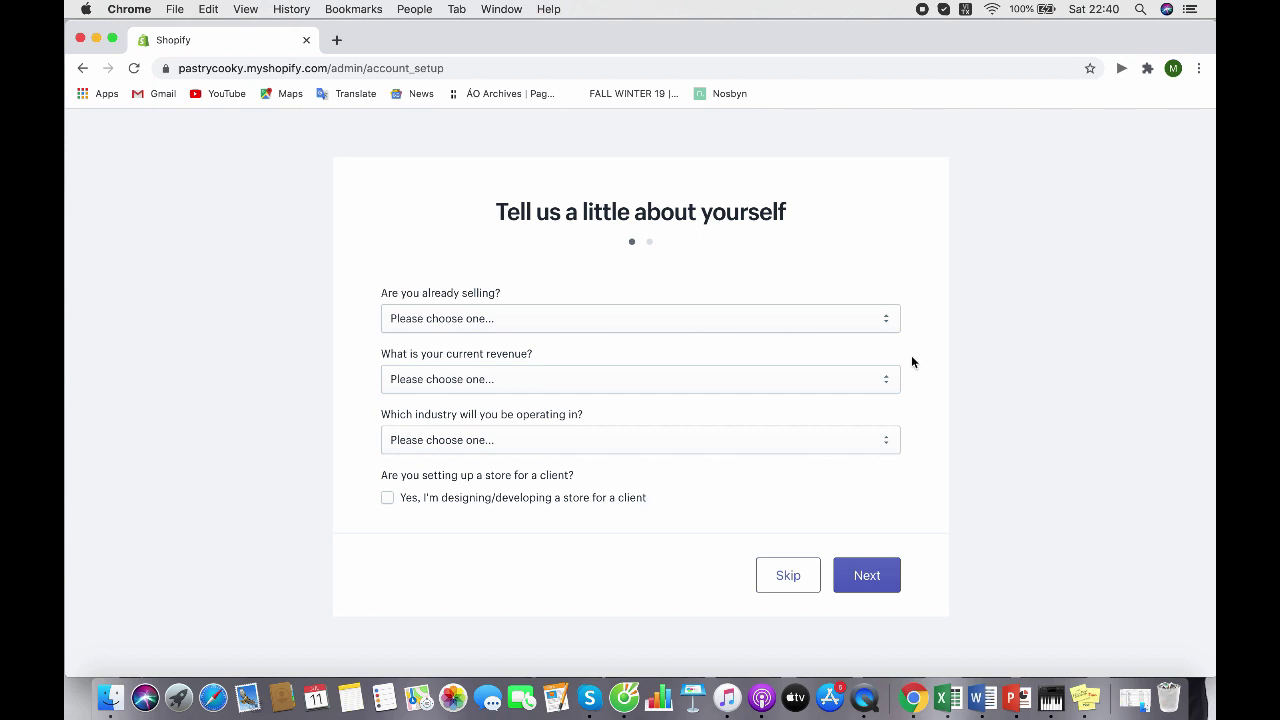
{"action": "left_click", "coordinate": [883, 324]}
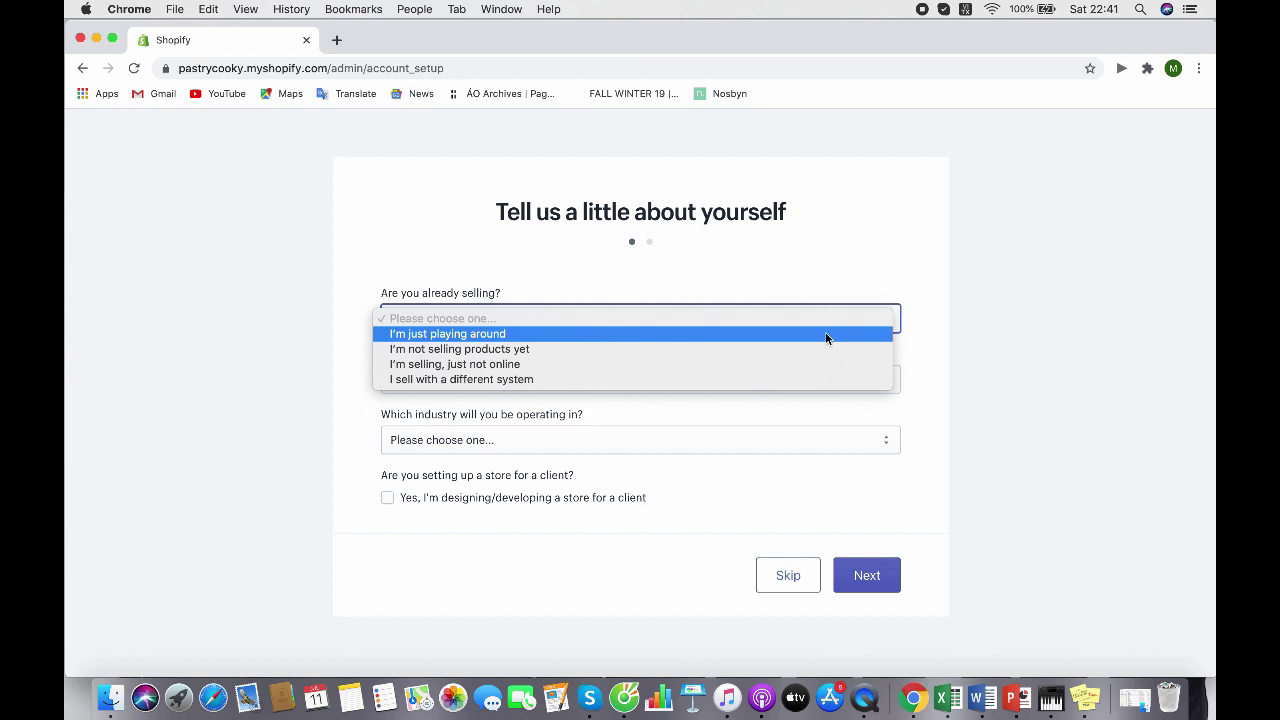
{"action": "left_click", "coordinate": [826, 334]}
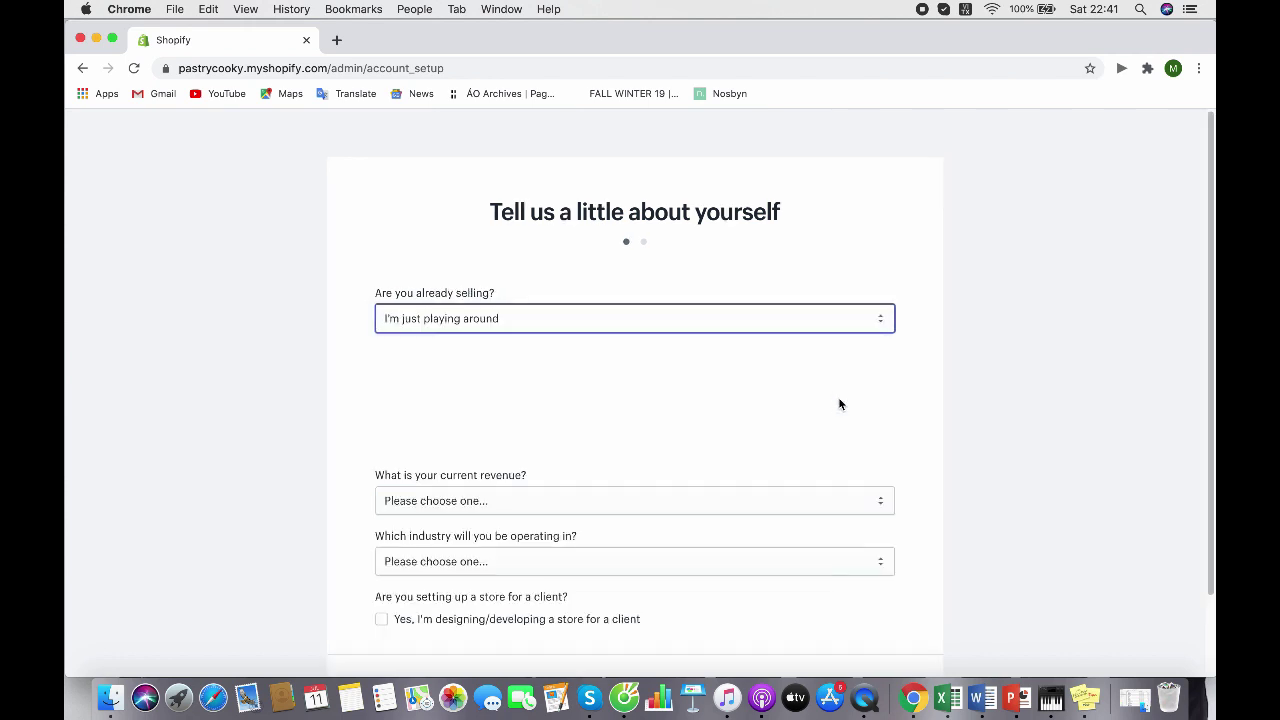
Set current revenue to ₫0 VND and industry to Other food & drink, then continue
{"action": "left_click", "coordinate": [803, 501]}
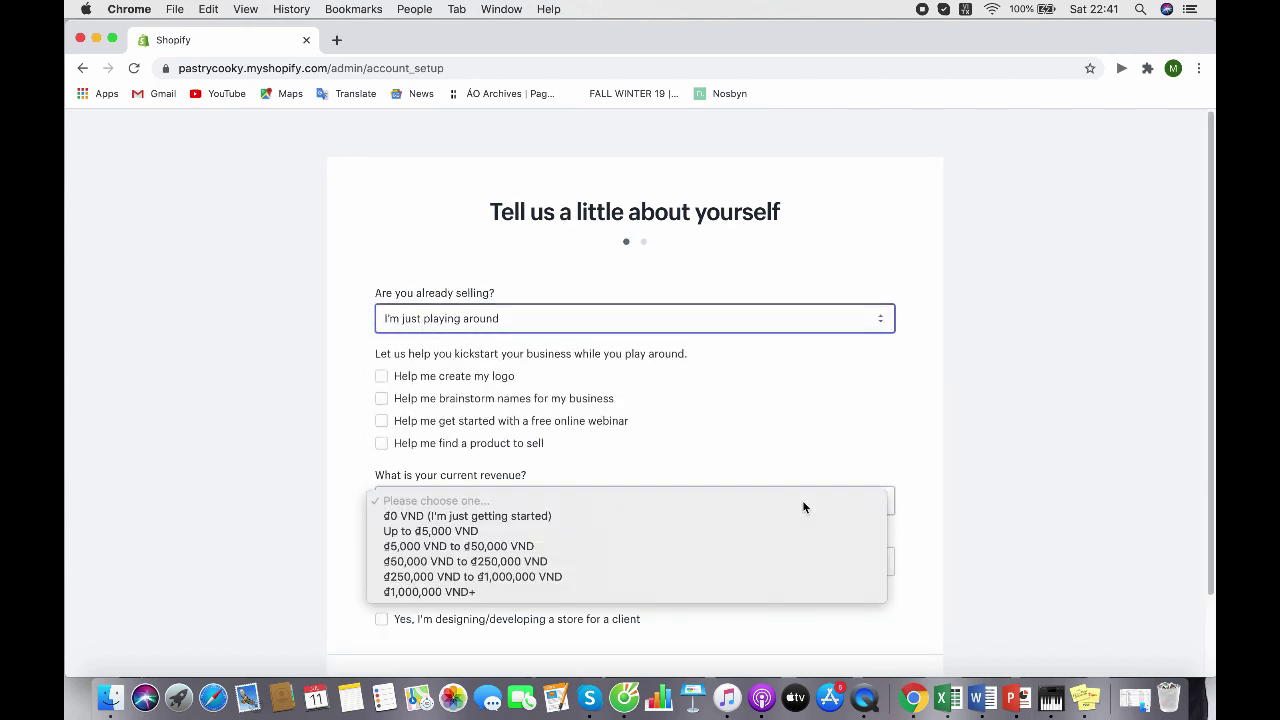
{"action": "left_click", "coordinate": [700, 518]}
{"action": "scroll", "coordinate": [936, 518], "scroll_direction": "down", "scroll_amount": 2}
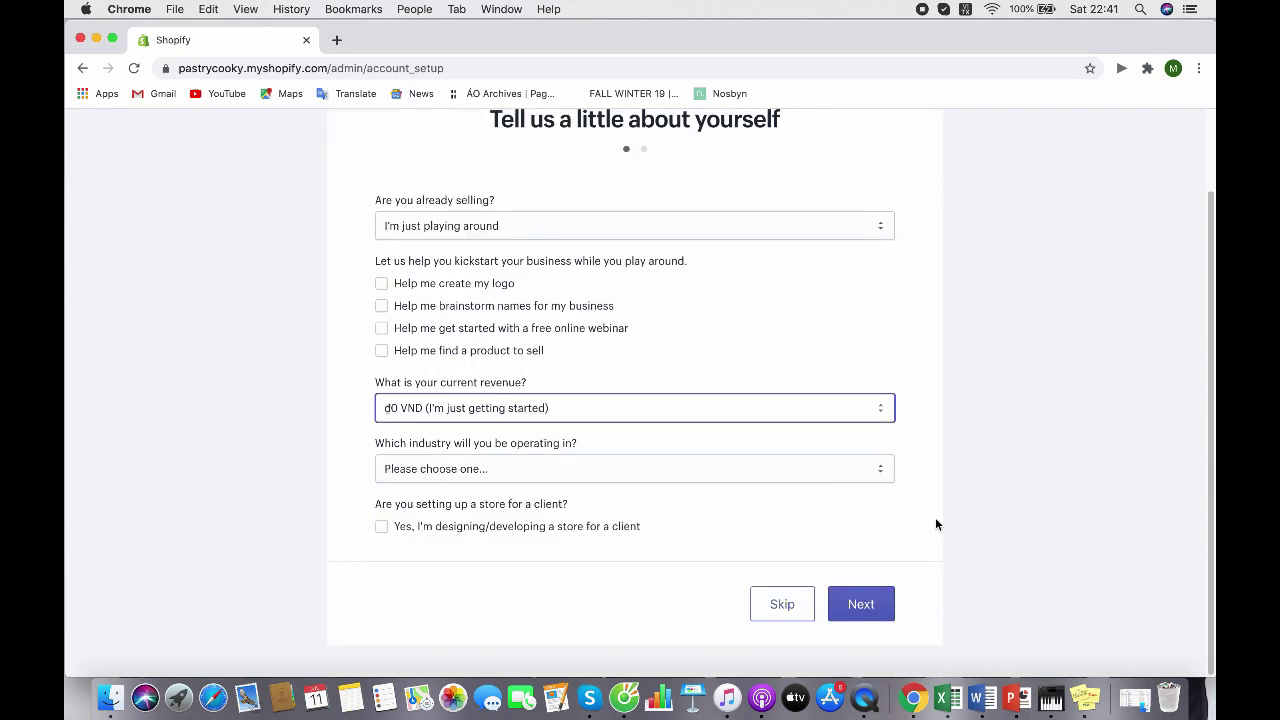
{"action": "left_click", "coordinate": [725, 477]}
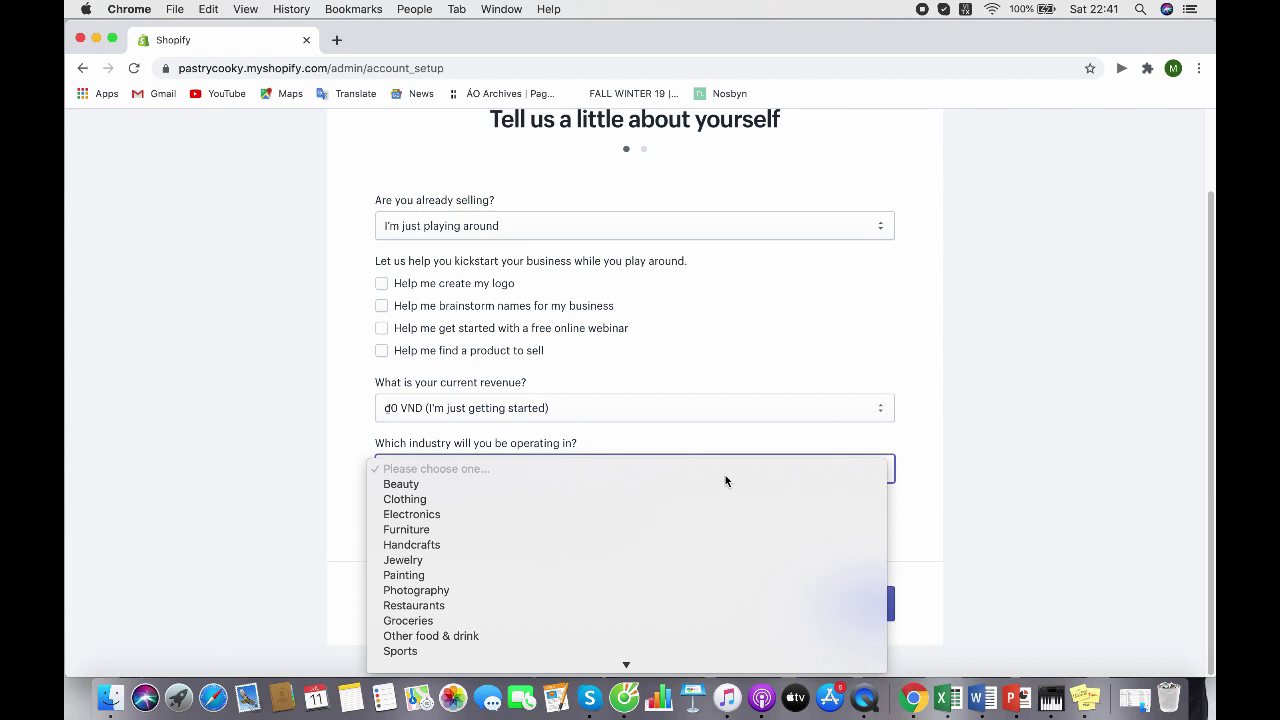
{"action": "left_click", "coordinate": [643, 635]}
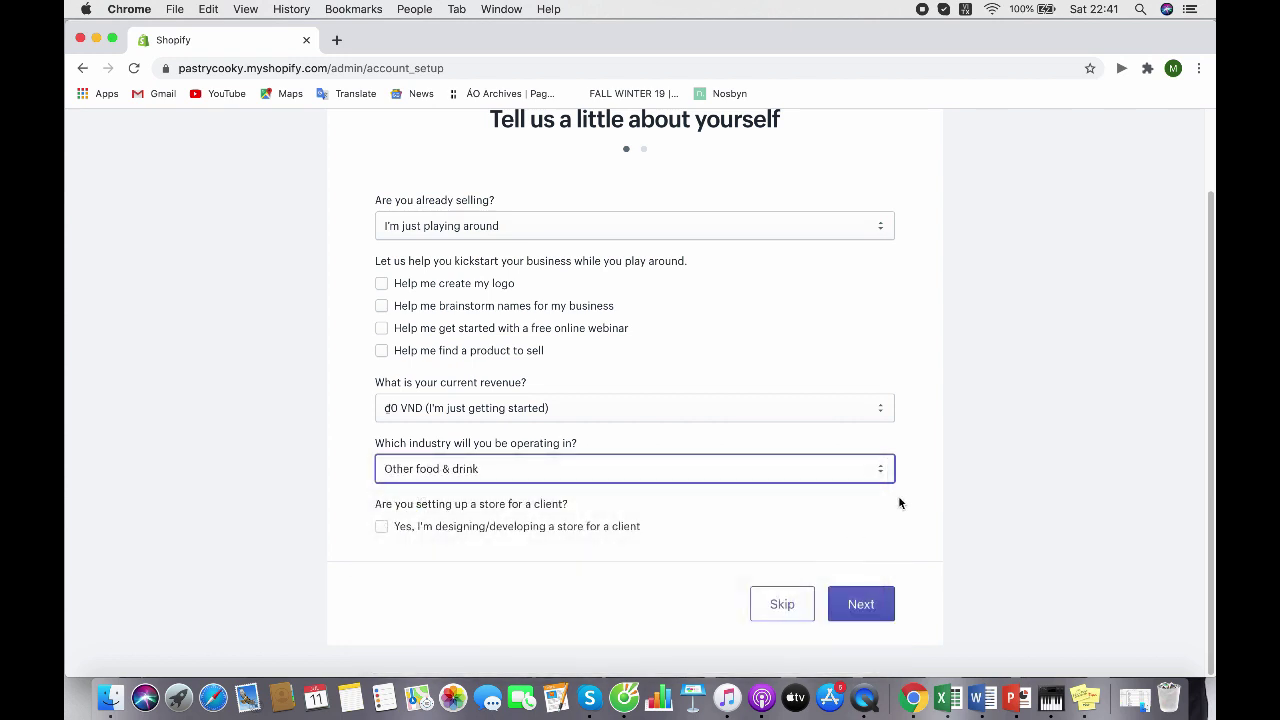
{"action": "left_click", "coordinate": [861, 604]}
Fill in the owner's name, street address and city
{"action": "scroll", "coordinate": [1004, 472], "scroll_direction": "down", "scroll_amount": 1}
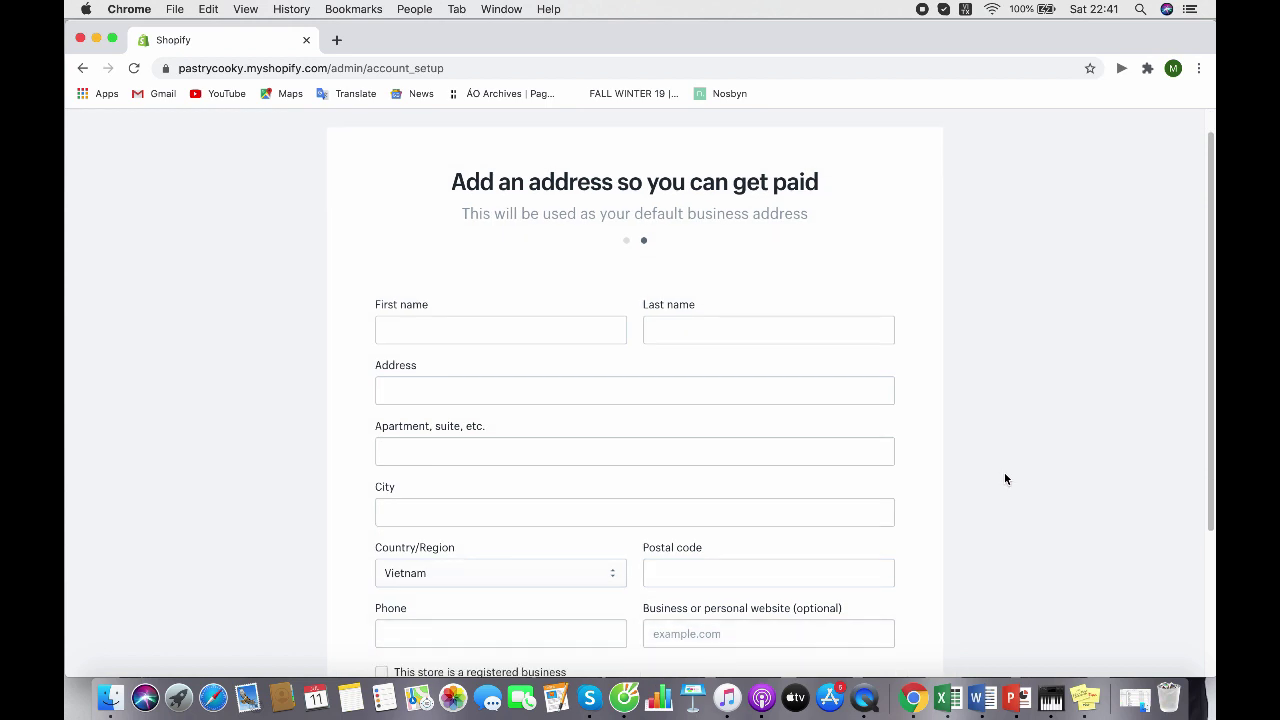
{"action": "scroll", "coordinate": [590, 308], "scroll_direction": "down", "scroll_amount": 3}
{"action": "left_click", "coordinate": [536, 190]}
{"action": "type", "text": "J"}
{"action": "left_click", "coordinate": [662, 234]}
{"action": "left_click", "coordinate": [634, 362]}
{"action": "type", "text": "Hanoi"}
Enter the phone number and postal code, then submit to enter the store
{"action": "left_click", "coordinate": [500, 483]}
{"action": "left_click", "coordinate": [768, 422]}
{"action": "type", "text": "100000"}
{"action": "key", "text": "Return"}
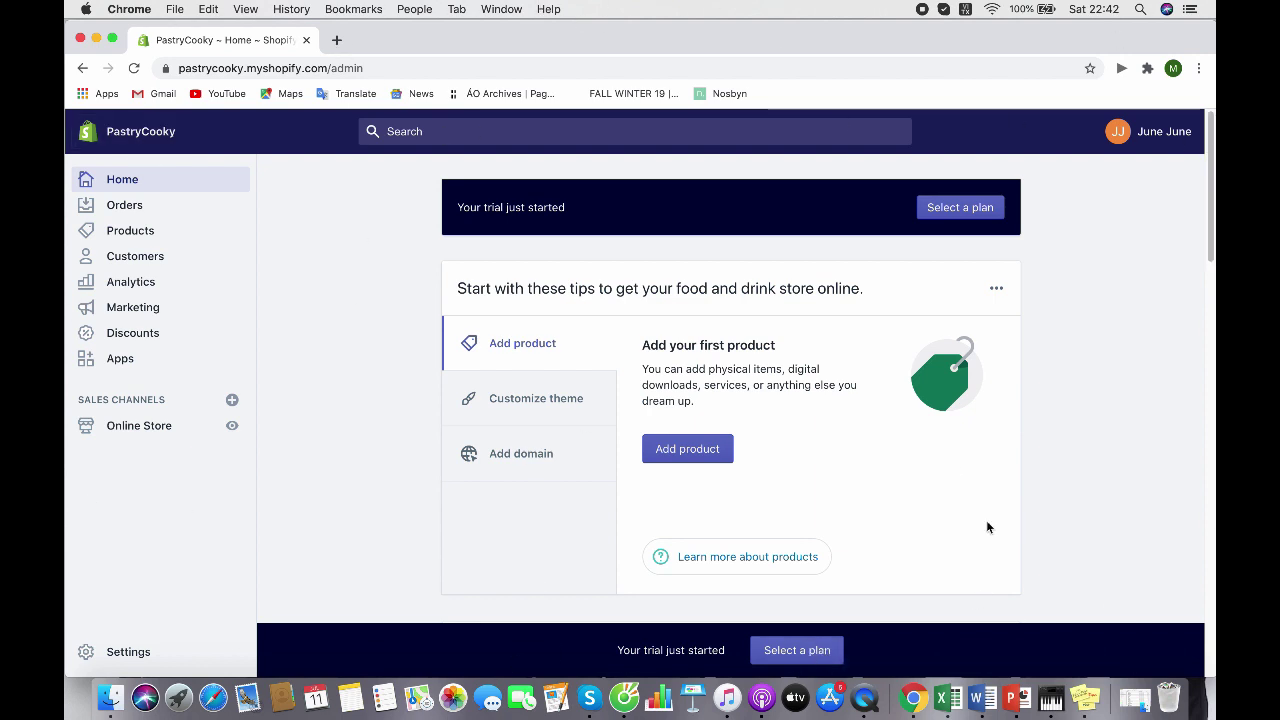
Scroll through the Home page tips: add a product, customize the theme, add a domain
{"action": "scroll", "coordinate": [957, 440], "scroll_direction": "down", "scroll_amount": 10}
{"action": "scroll", "coordinate": [945, 431], "scroll_direction": "up", "scroll_amount": 10}
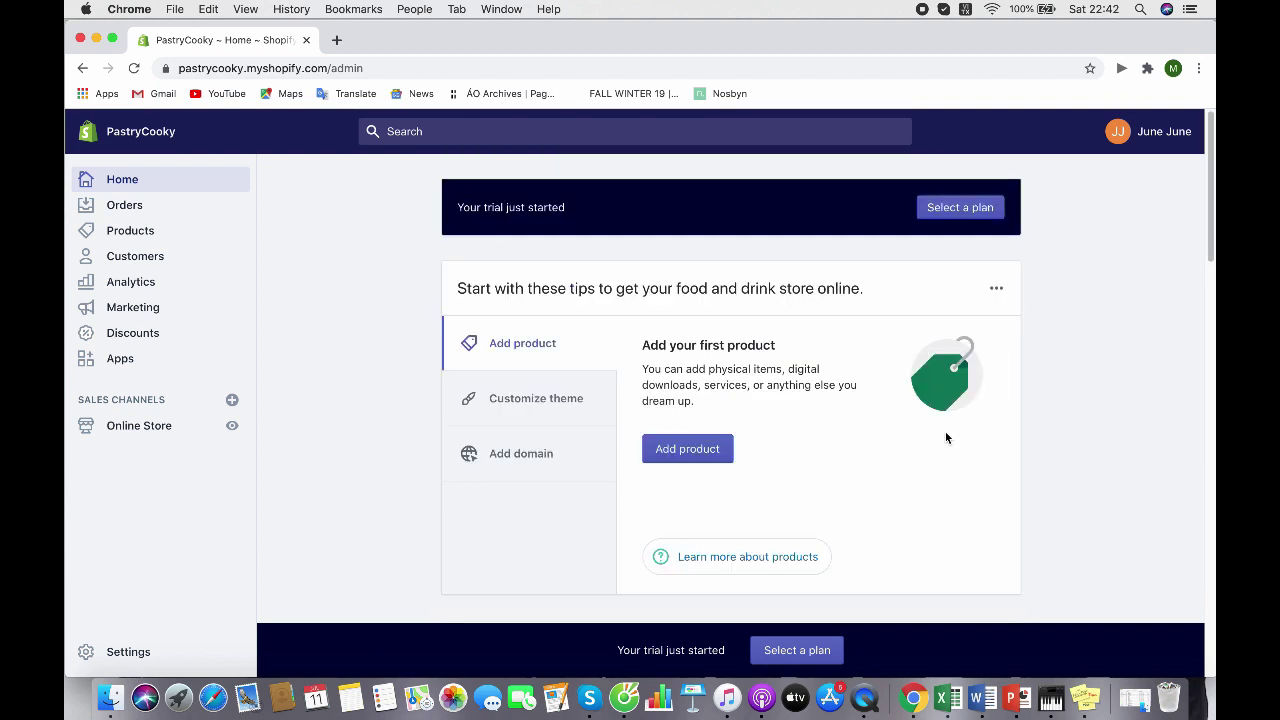
{"action": "scroll", "coordinate": [946, 437], "scroll_direction": "down", "scroll_amount": 7}
{"action": "scroll", "coordinate": [945, 431], "scroll_direction": "up", "scroll_amount": 5}
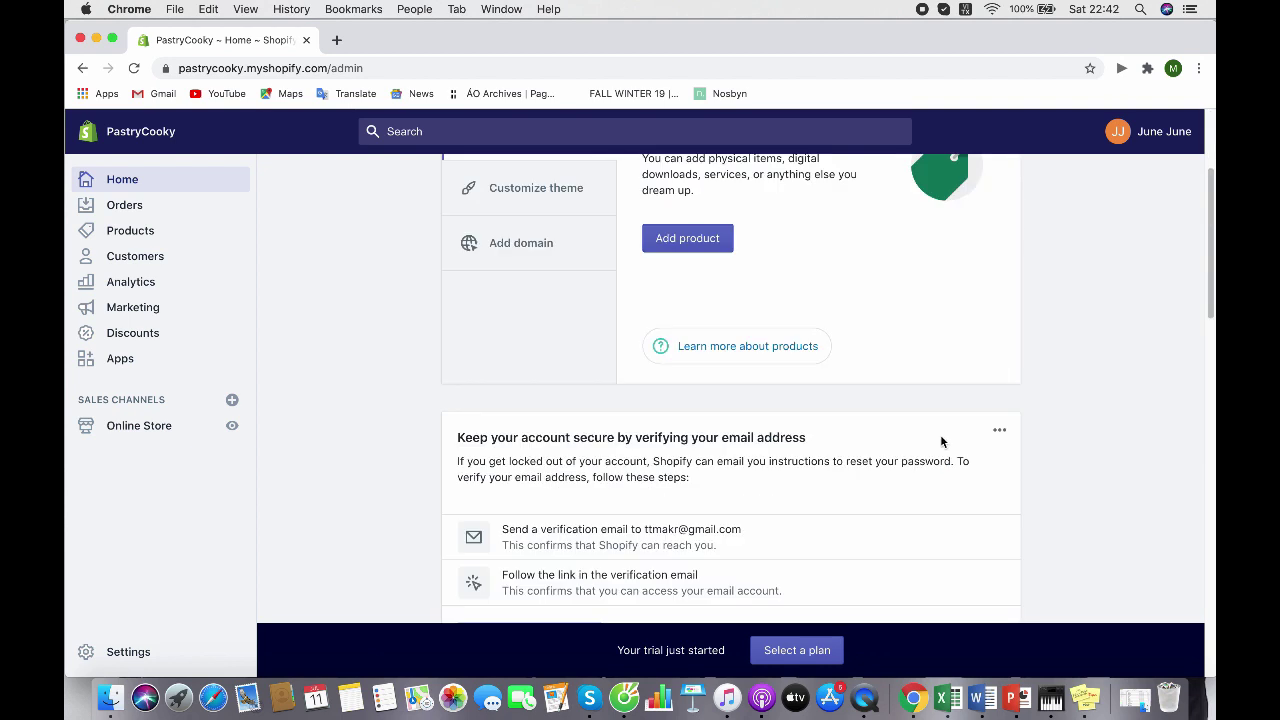
{"action": "scroll", "coordinate": [940, 434], "scroll_direction": "up", "scroll_amount": 2}
{"action": "scroll", "coordinate": [940, 441], "scroll_direction": "down", "scroll_amount": 20}
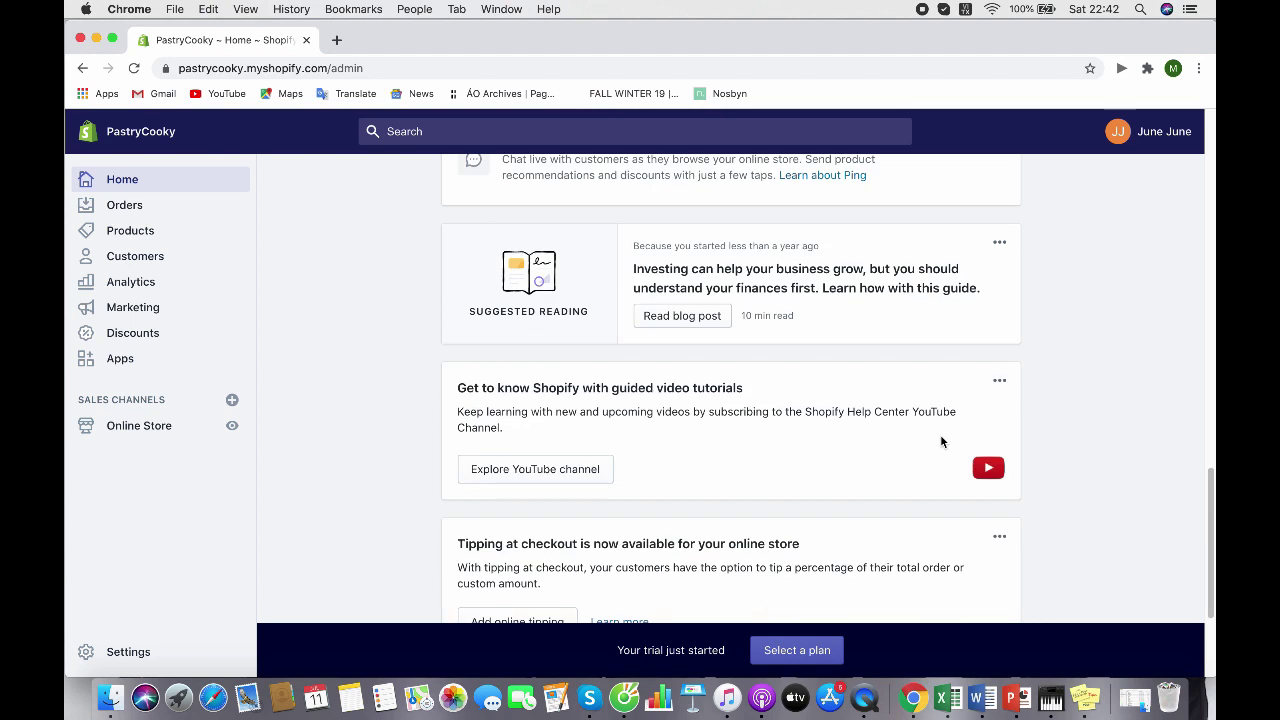
{"action": "scroll", "coordinate": [940, 441], "scroll_direction": "up", "scroll_amount": 10}
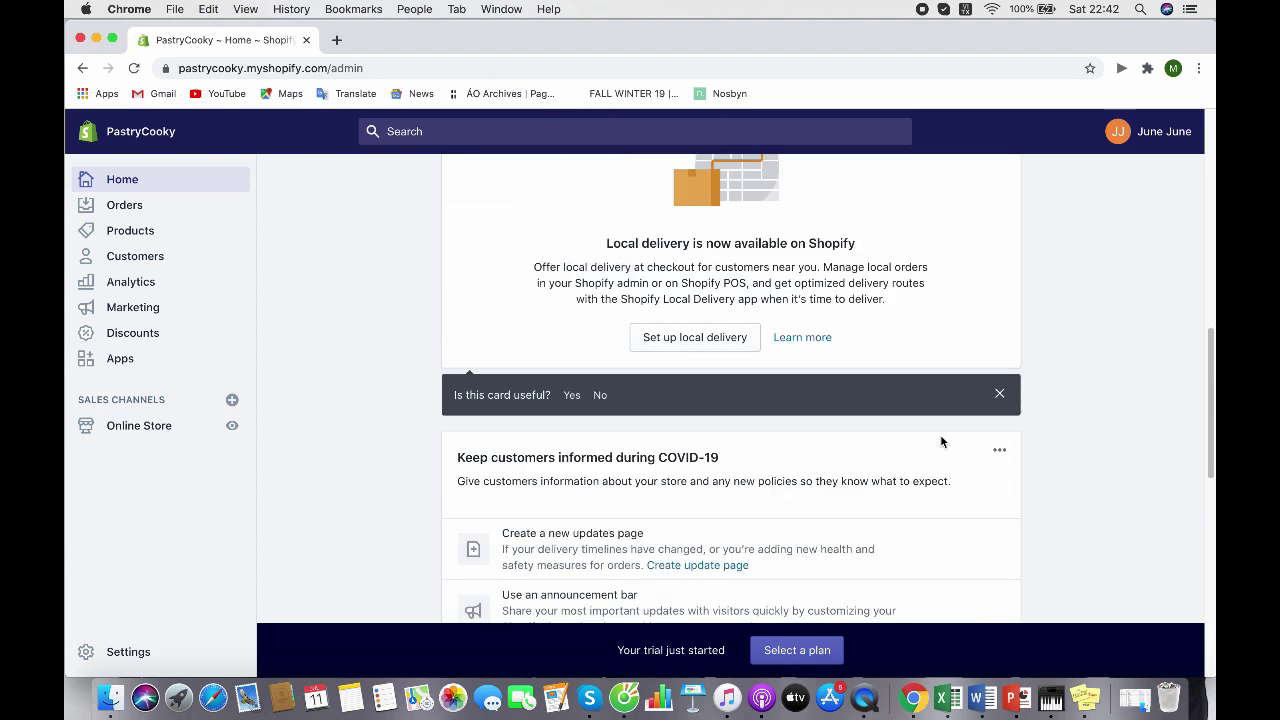
{"action": "scroll", "coordinate": [940, 441], "scroll_direction": "down", "scroll_amount": 4}
{"action": "scroll", "coordinate": [941, 441], "scroll_direction": "up", "scroll_amount": 5}
{"action": "scroll", "coordinate": [941, 436], "scroll_direction": "down", "scroll_amount": 2}
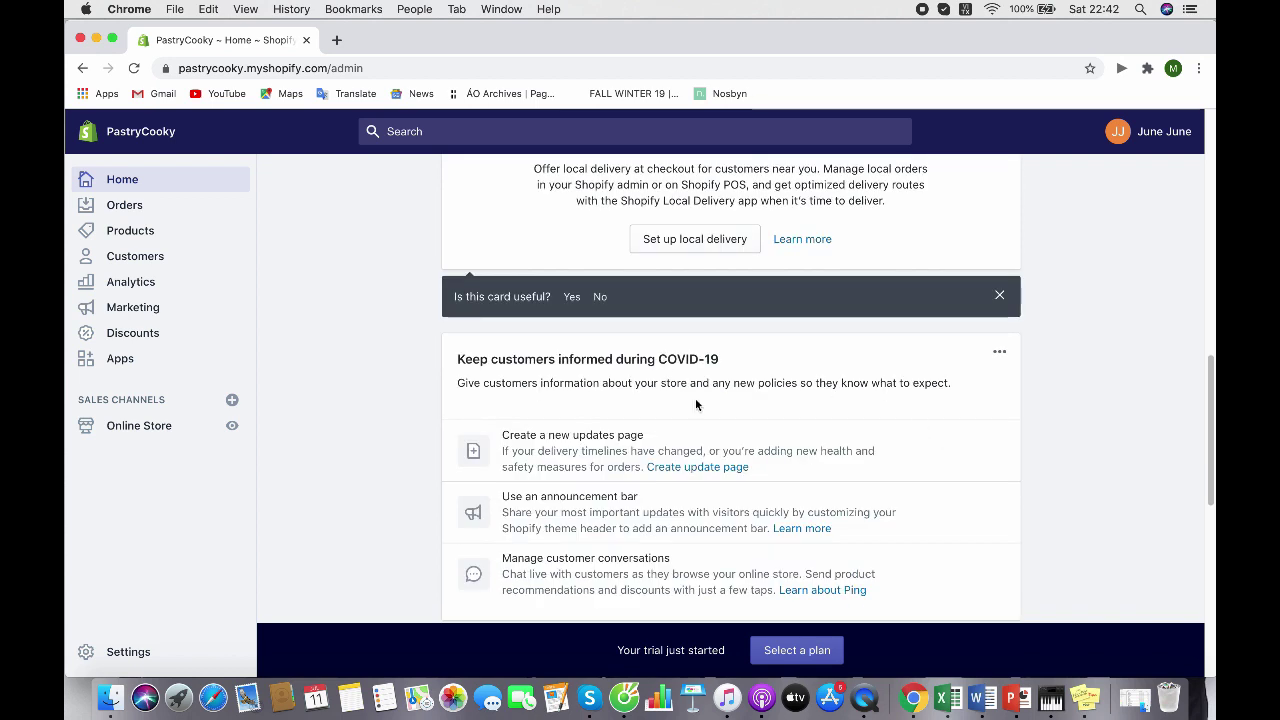
{"action": "scroll", "coordinate": [792, 453], "scroll_direction": "down", "scroll_amount": 5}
{"action": "scroll", "coordinate": [792, 452], "scroll_direction": "down", "scroll_amount": 1}
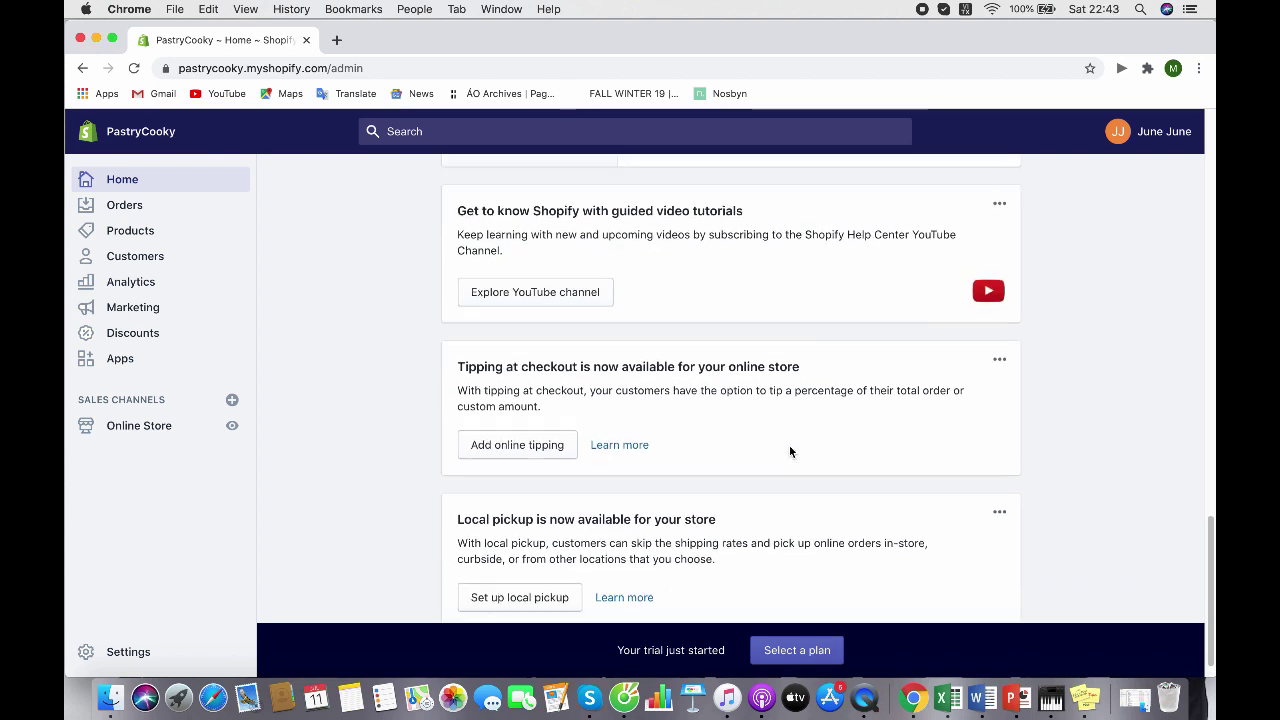
{"action": "scroll", "coordinate": [789, 452], "scroll_direction": "up", "scroll_amount": 8}
{"action": "scroll", "coordinate": [789, 452], "scroll_direction": "up", "scroll_amount": 10}
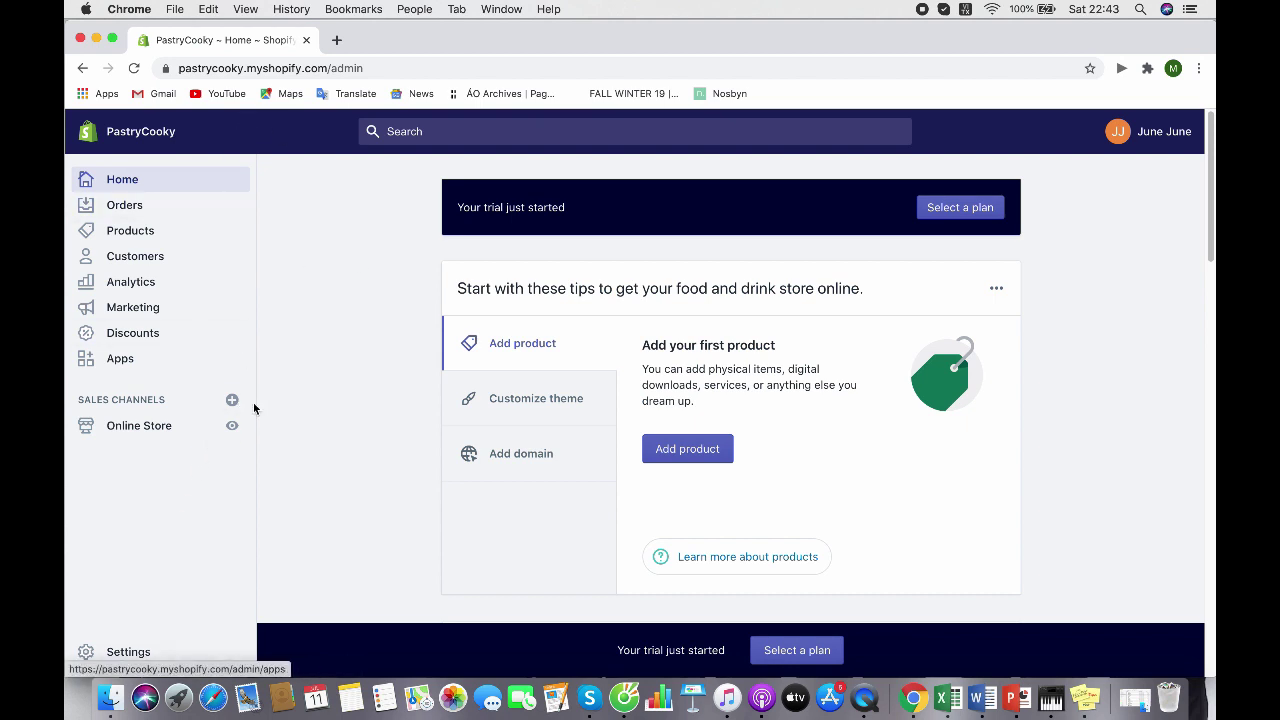
Browse the Orders, Products and Customers pages in turn
{"action": "left_click", "coordinate": [186, 214]}
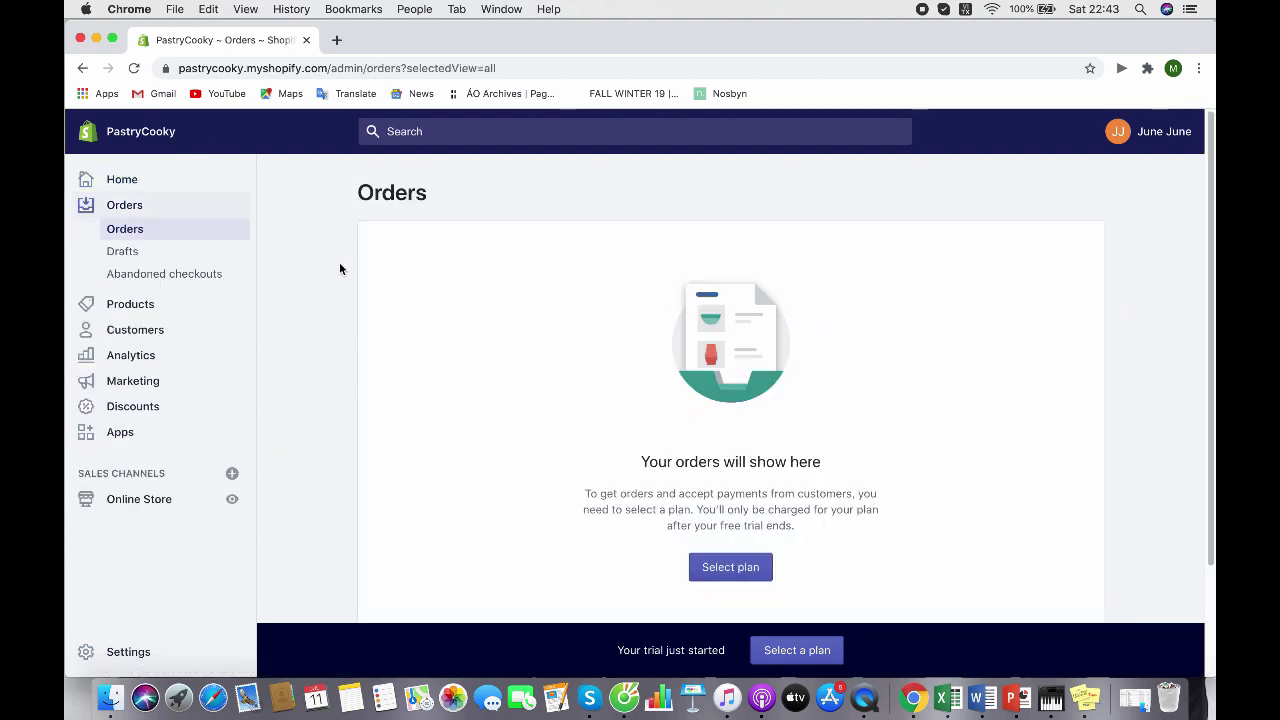
{"action": "scroll", "coordinate": [816, 423], "scroll_direction": "down", "scroll_amount": 3}
{"action": "scroll", "coordinate": [816, 423], "scroll_direction": "up", "scroll_amount": 3}
{"action": "left_click", "coordinate": [175, 309]}
{"action": "scroll", "coordinate": [1063, 405], "scroll_direction": "down", "scroll_amount": 3}
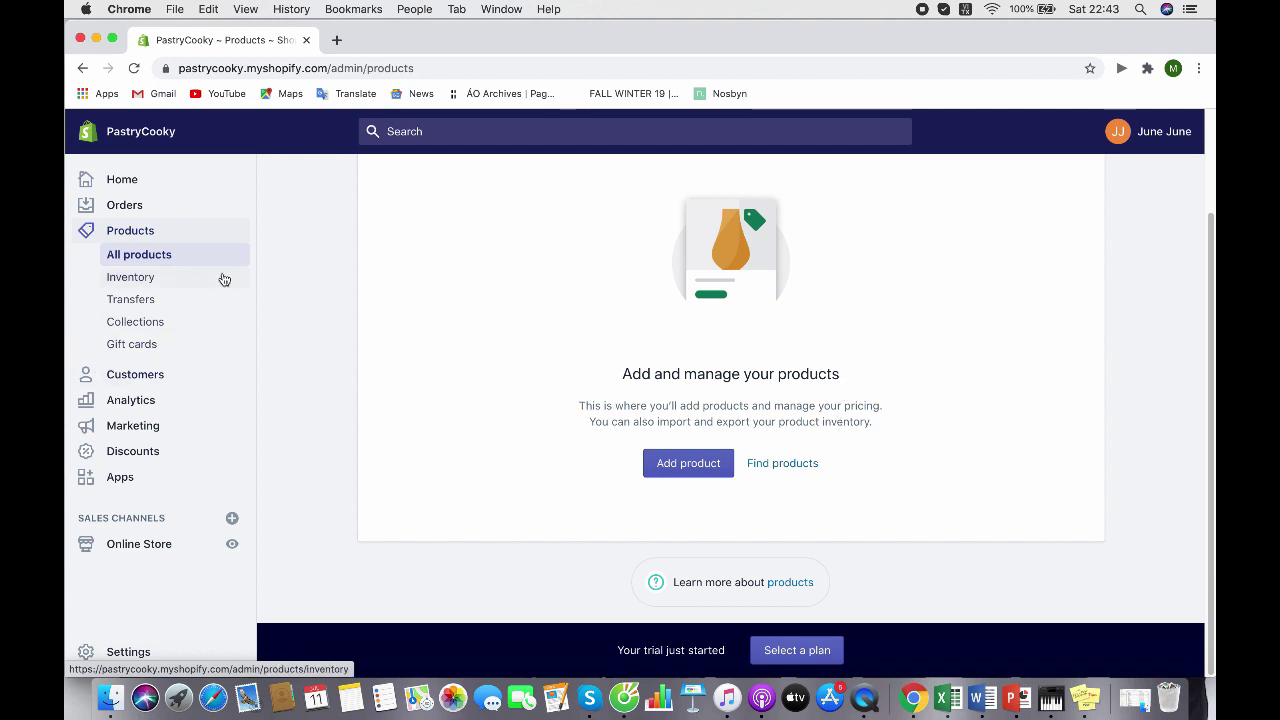
{"action": "left_click", "coordinate": [189, 382]}
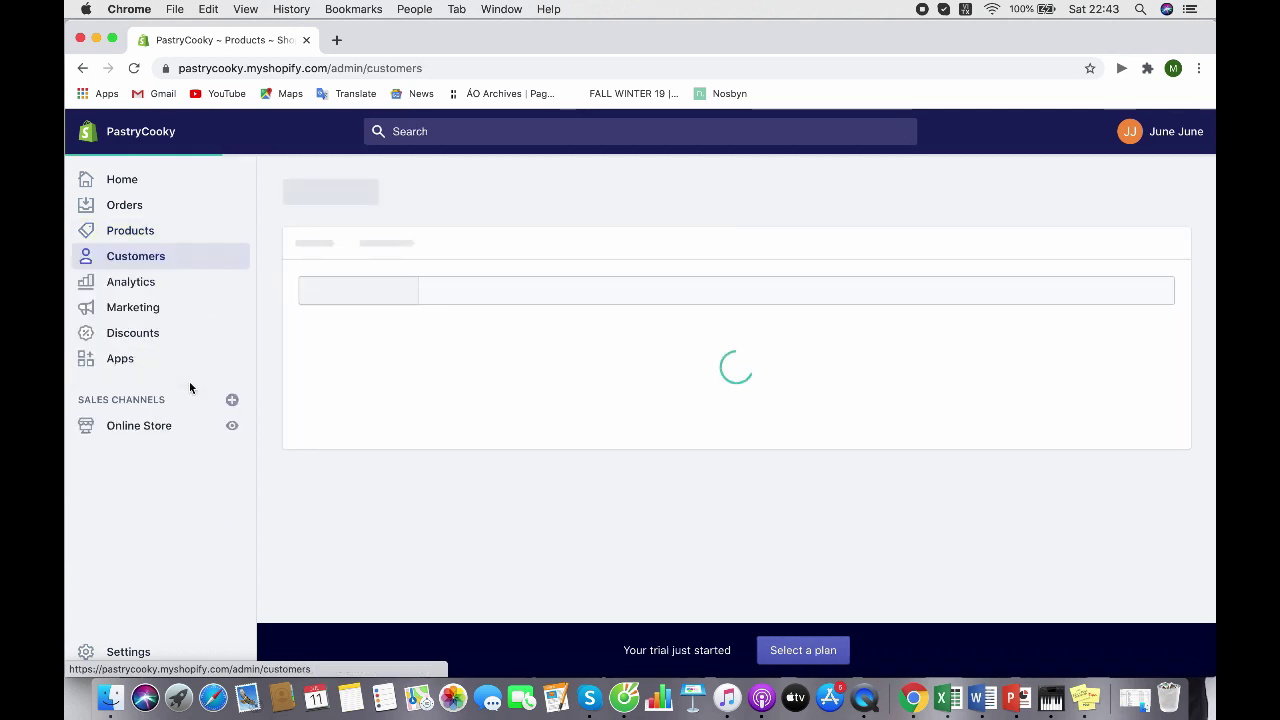
{"action": "scroll", "coordinate": [597, 389], "scroll_direction": "down", "scroll_amount": 1}
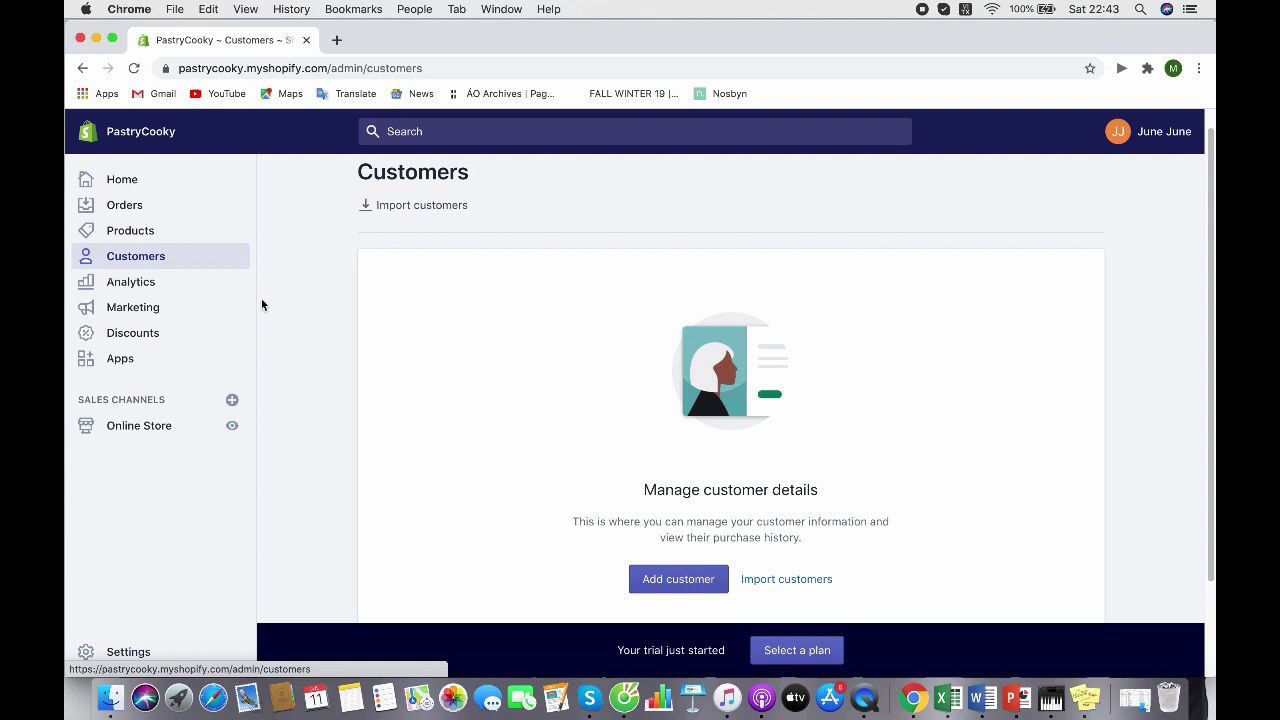
Review the Analytics Overview dashboard showing ₫0 sales, zero sessions and zero orders
{"action": "left_click", "coordinate": [163, 283]}
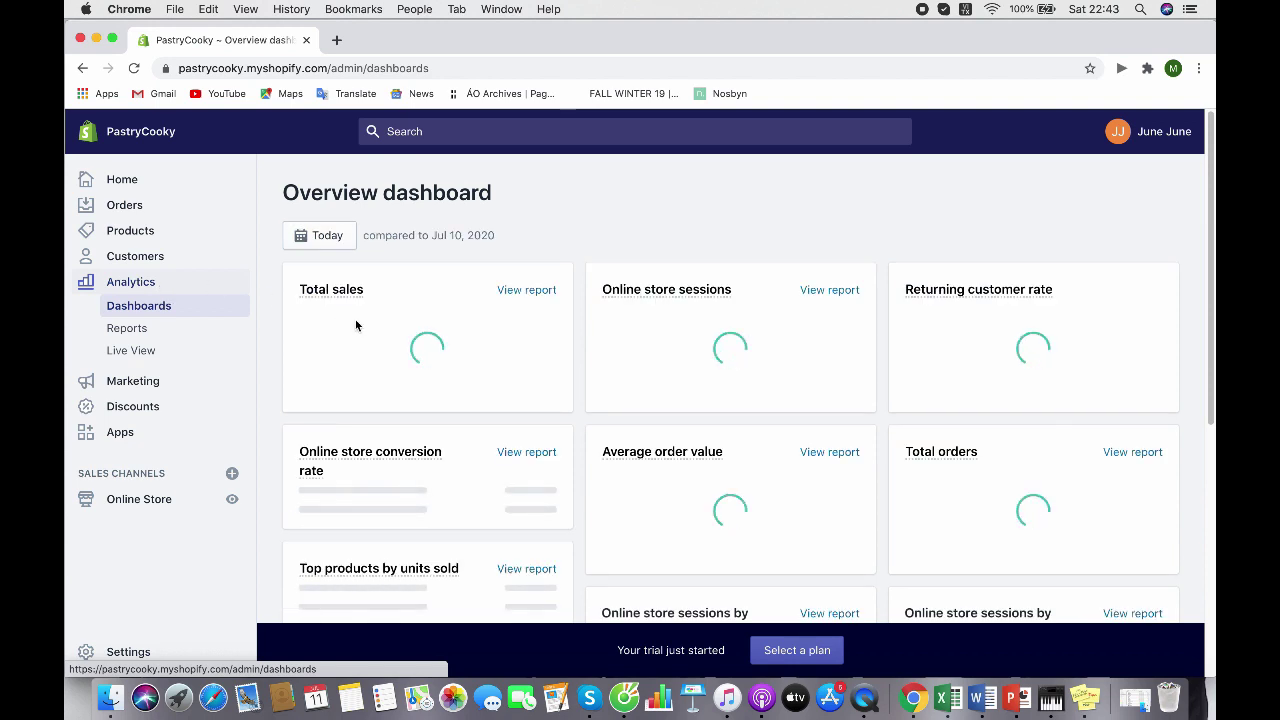
{"action": "scroll", "coordinate": [860, 480], "scroll_direction": "down", "scroll_amount": 5}
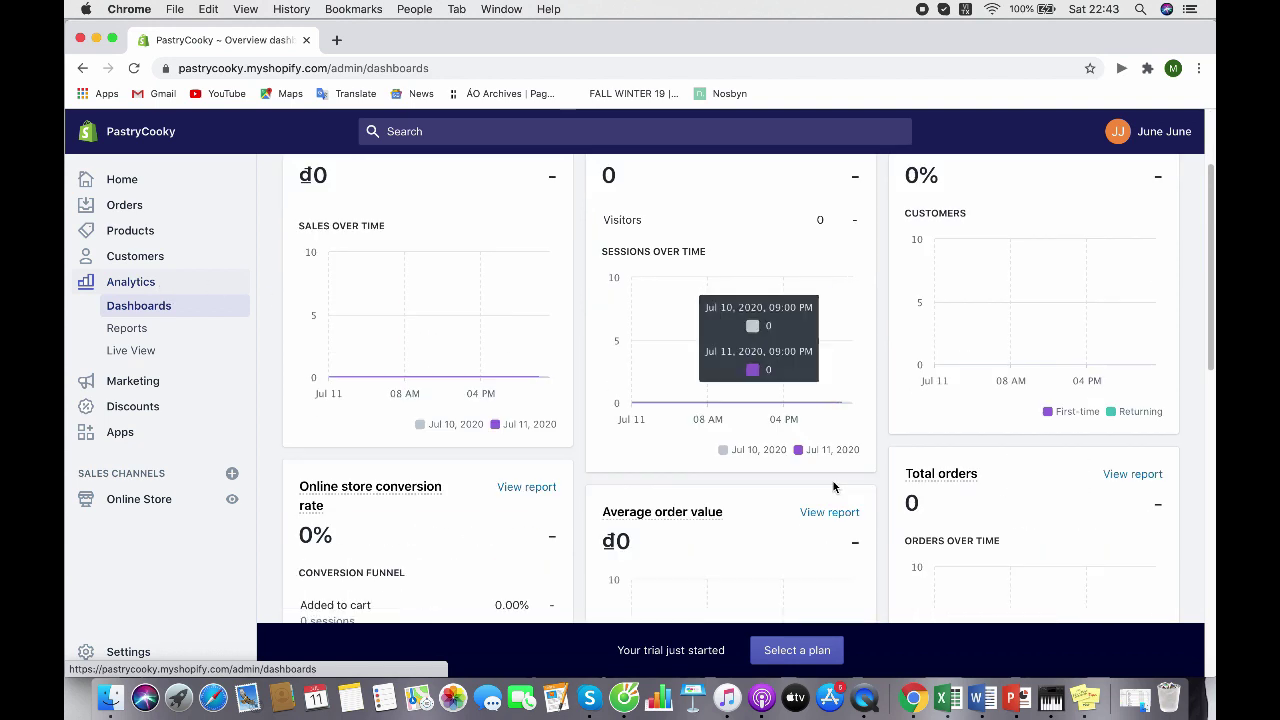
{"action": "scroll", "coordinate": [834, 487], "scroll_direction": "down", "scroll_amount": 10}
{"action": "scroll", "coordinate": [834, 487], "scroll_direction": "up", "scroll_amount": 15}
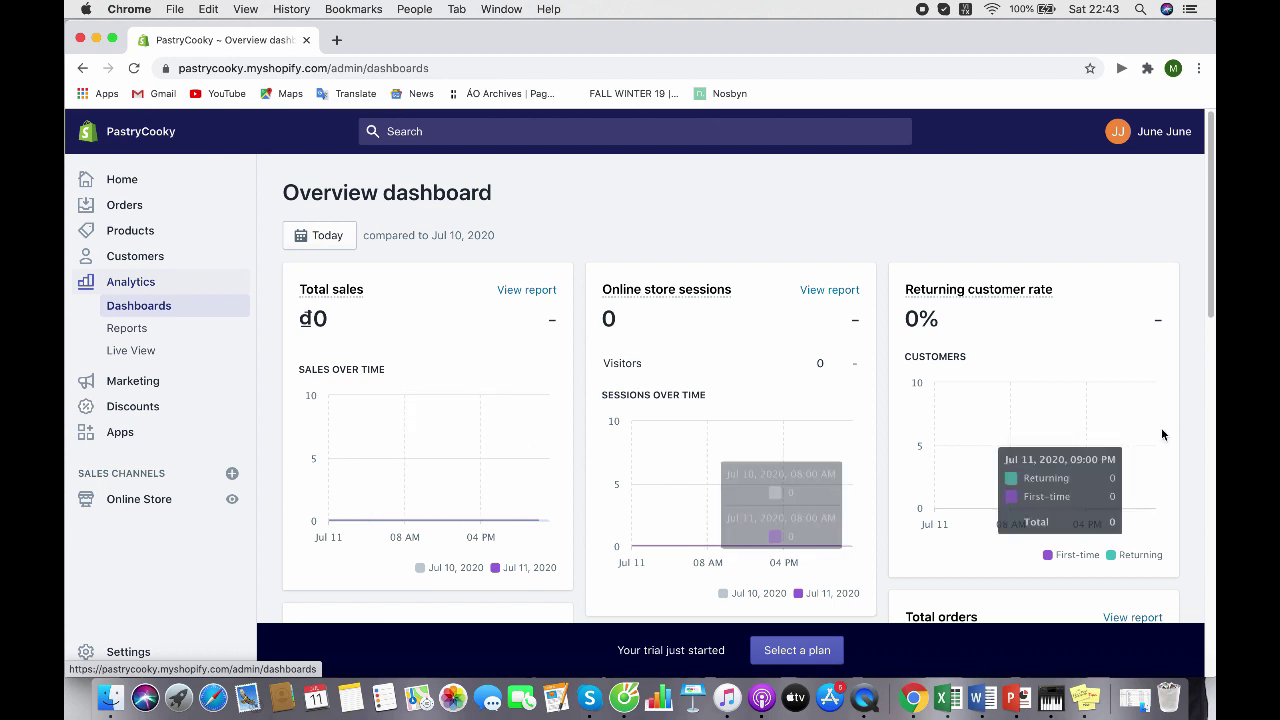
{"action": "scroll", "coordinate": [690, 409], "scroll_direction": "down", "scroll_amount": 5}
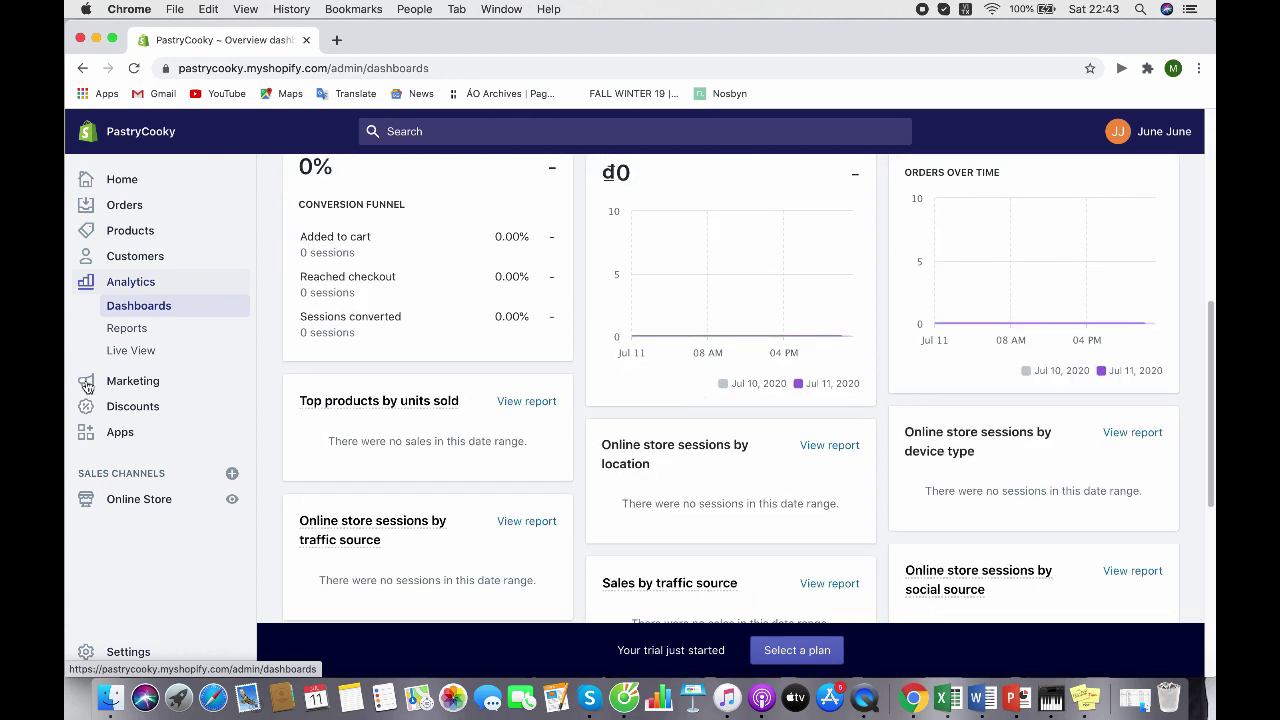
Open the Marketing overview and scroll through its contents
{"action": "left_click", "coordinate": [117, 387]}
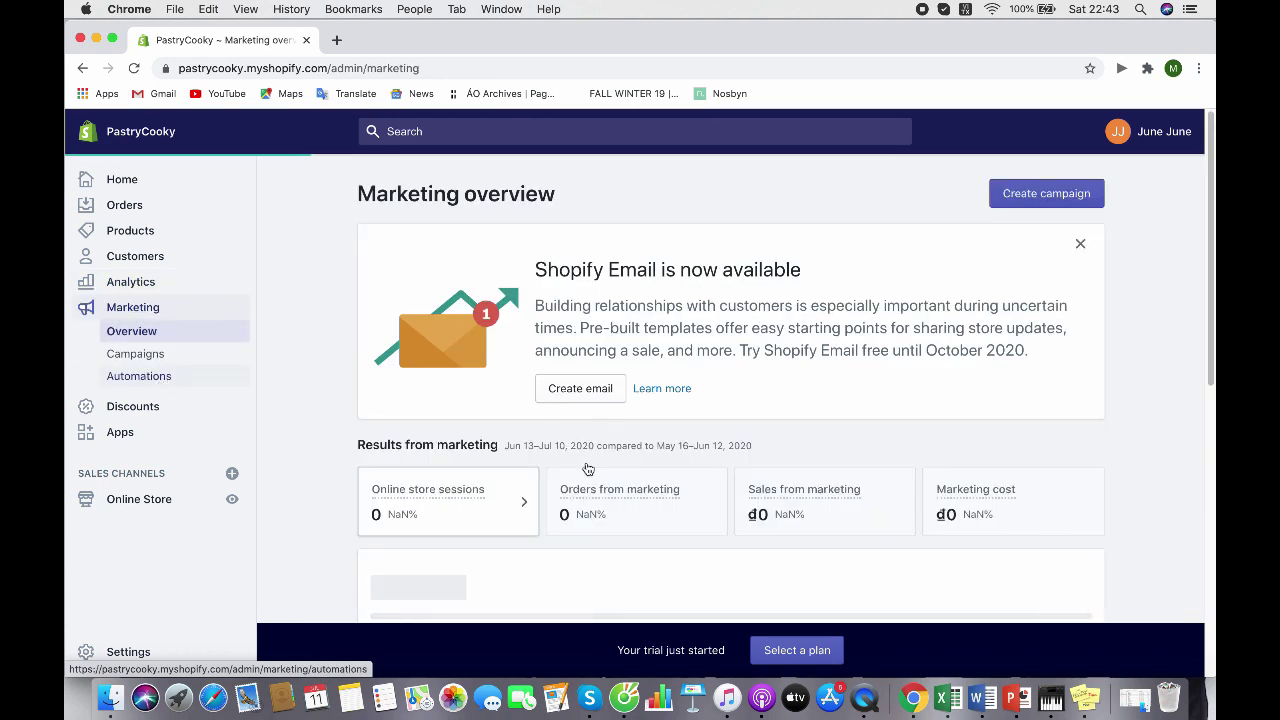
{"action": "scroll", "coordinate": [1107, 460], "scroll_direction": "down", "scroll_amount": 5}
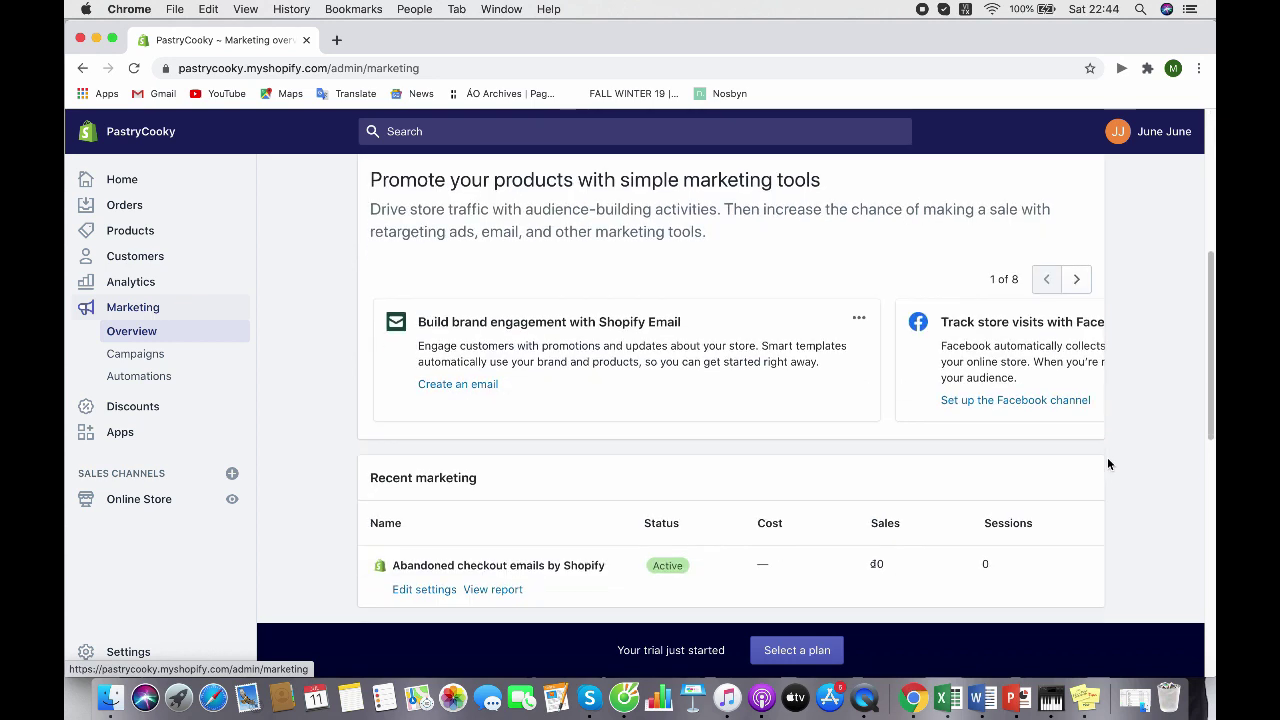
{"action": "scroll", "coordinate": [1107, 457], "scroll_direction": "down", "scroll_amount": 8}
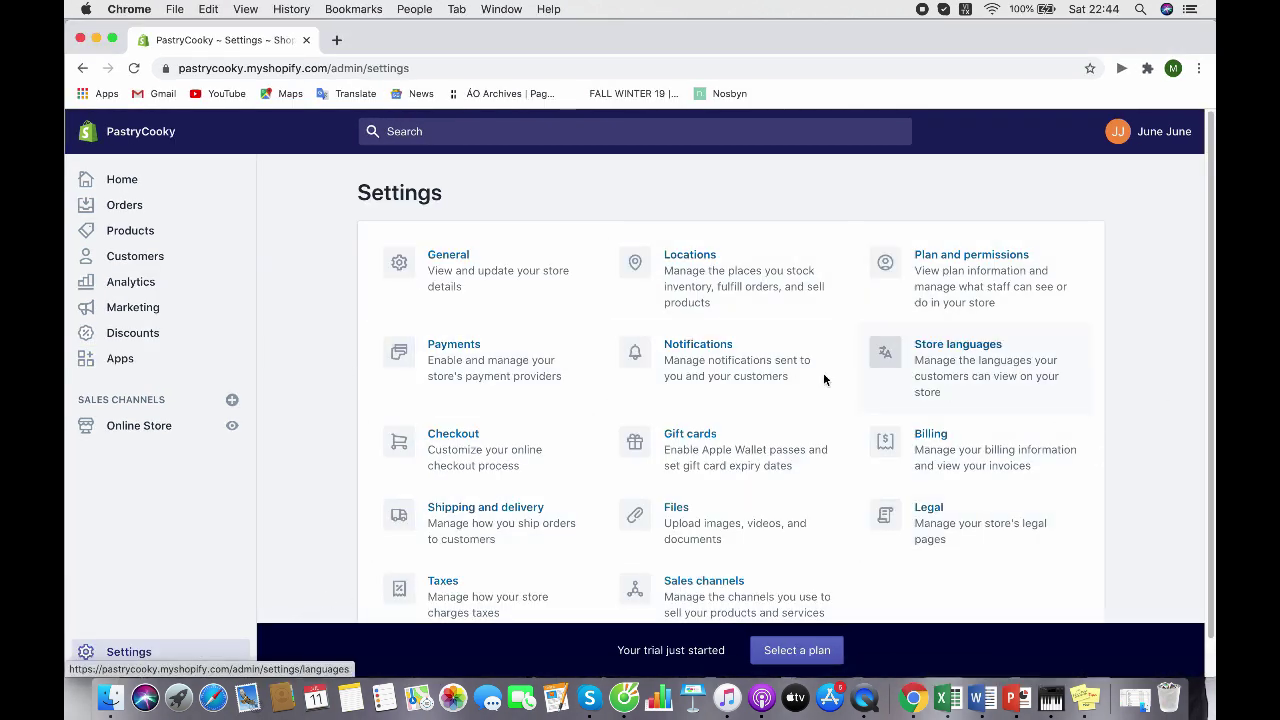
{"action": "scroll", "coordinate": [700, 385], "scroll_direction": "down", "scroll_amount": 1}
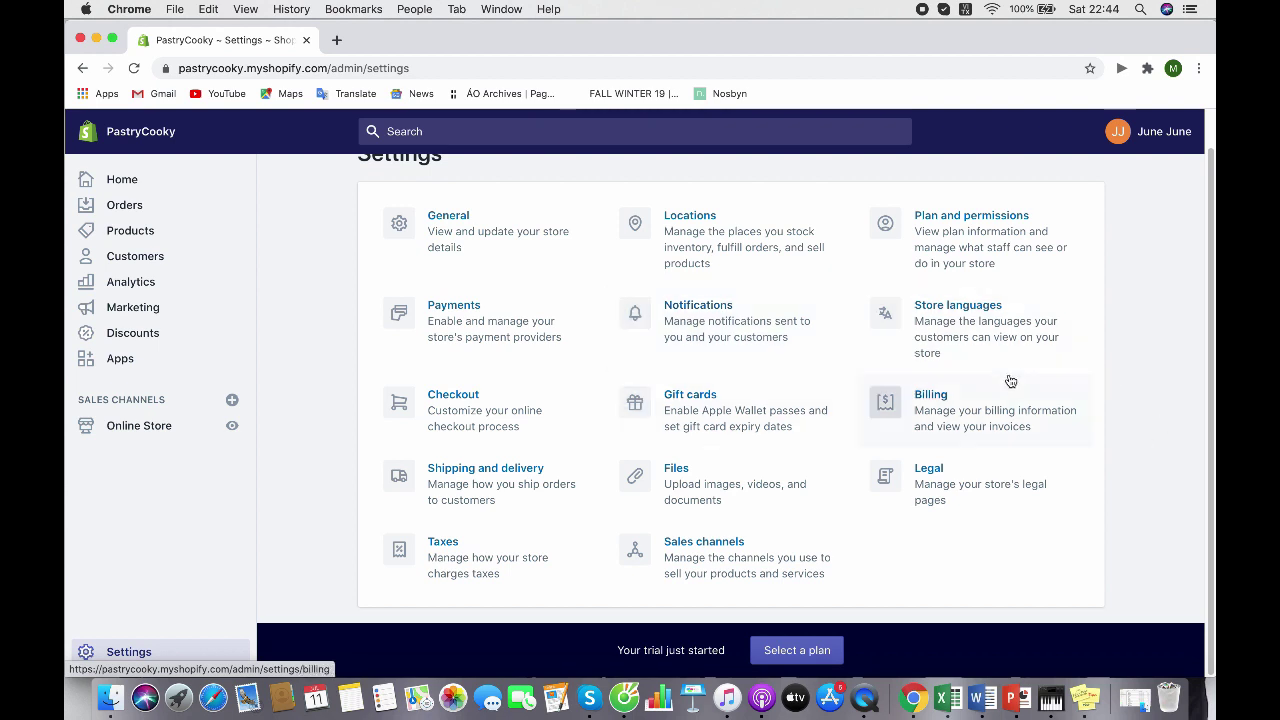
{"action": "scroll", "coordinate": [480, 551], "scroll_direction": "up", "scroll_amount": 1}
{"action": "scroll", "coordinate": [580, 570], "scroll_direction": "down", "scroll_amount": 1}
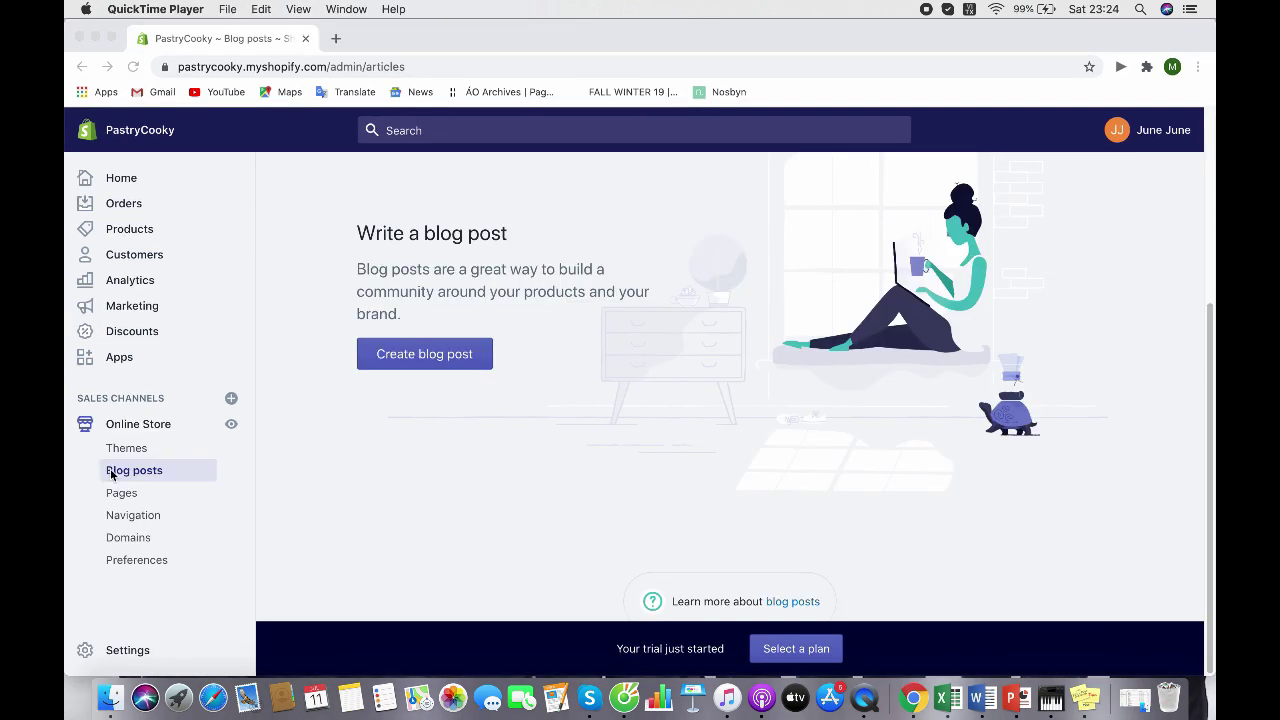
Go to the online store's Pages section and scroll through it
{"action": "left_click", "coordinate": [111, 475]}
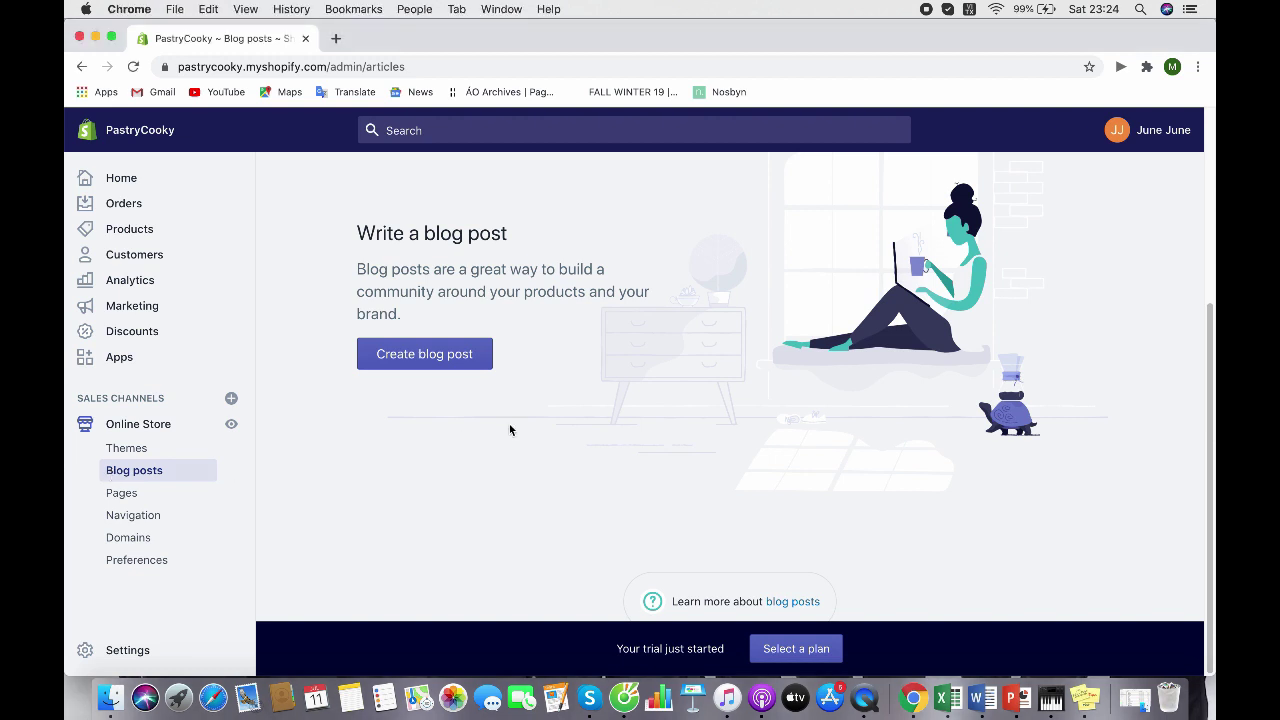
{"action": "scroll", "coordinate": [527, 395], "scroll_direction": "up", "scroll_amount": 3}
{"action": "scroll", "coordinate": [527, 398], "scroll_direction": "up", "scroll_amount": 3}
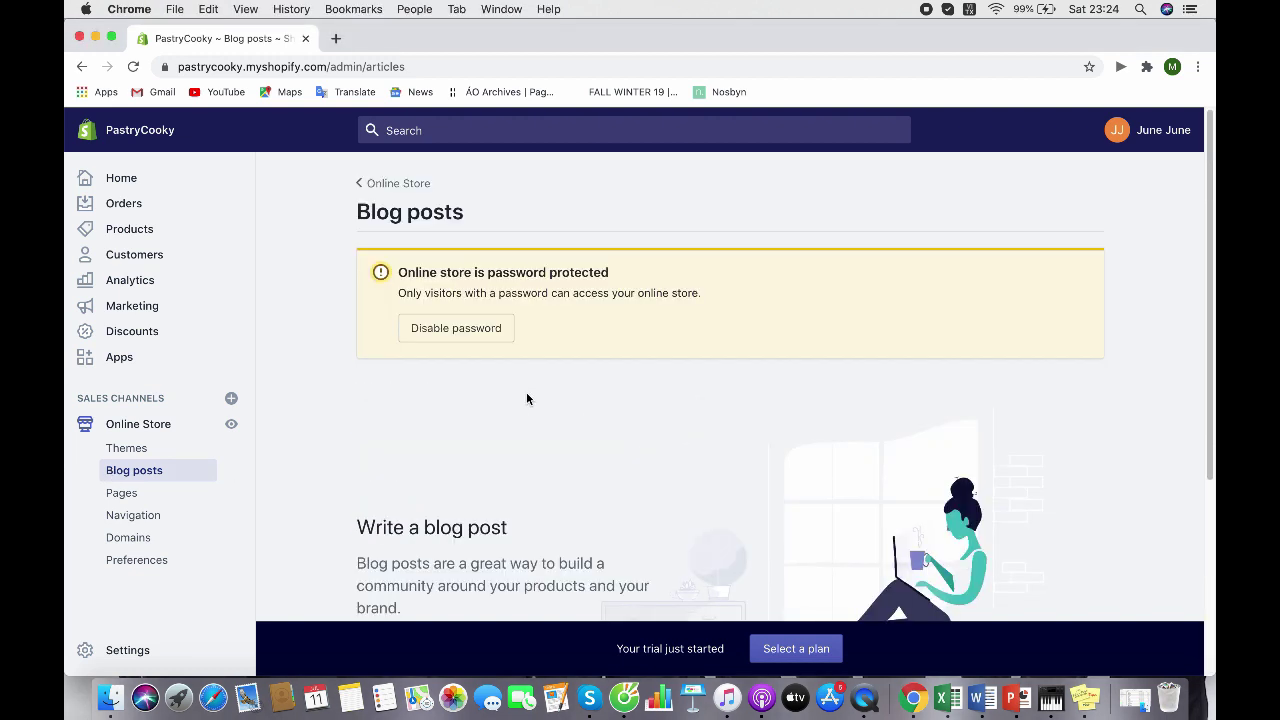
{"action": "scroll", "coordinate": [527, 398], "scroll_direction": "down", "scroll_amount": 3}
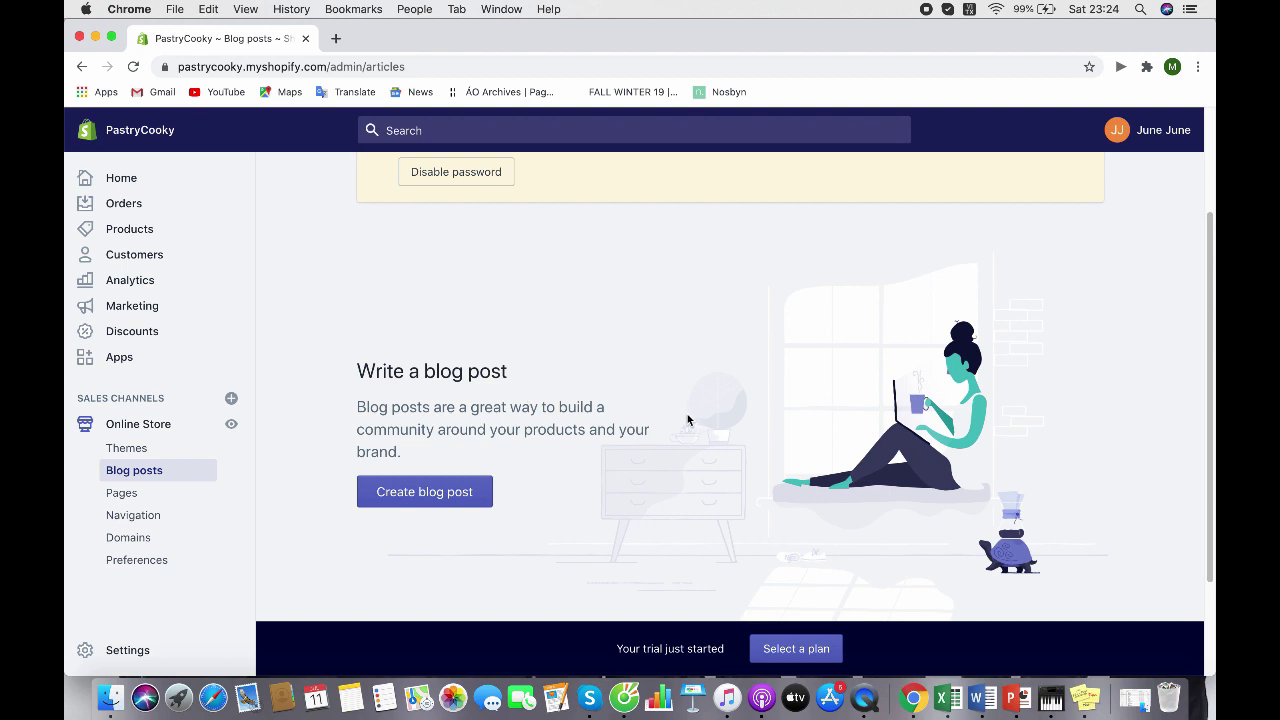
{"action": "left_click", "coordinate": [167, 496]}
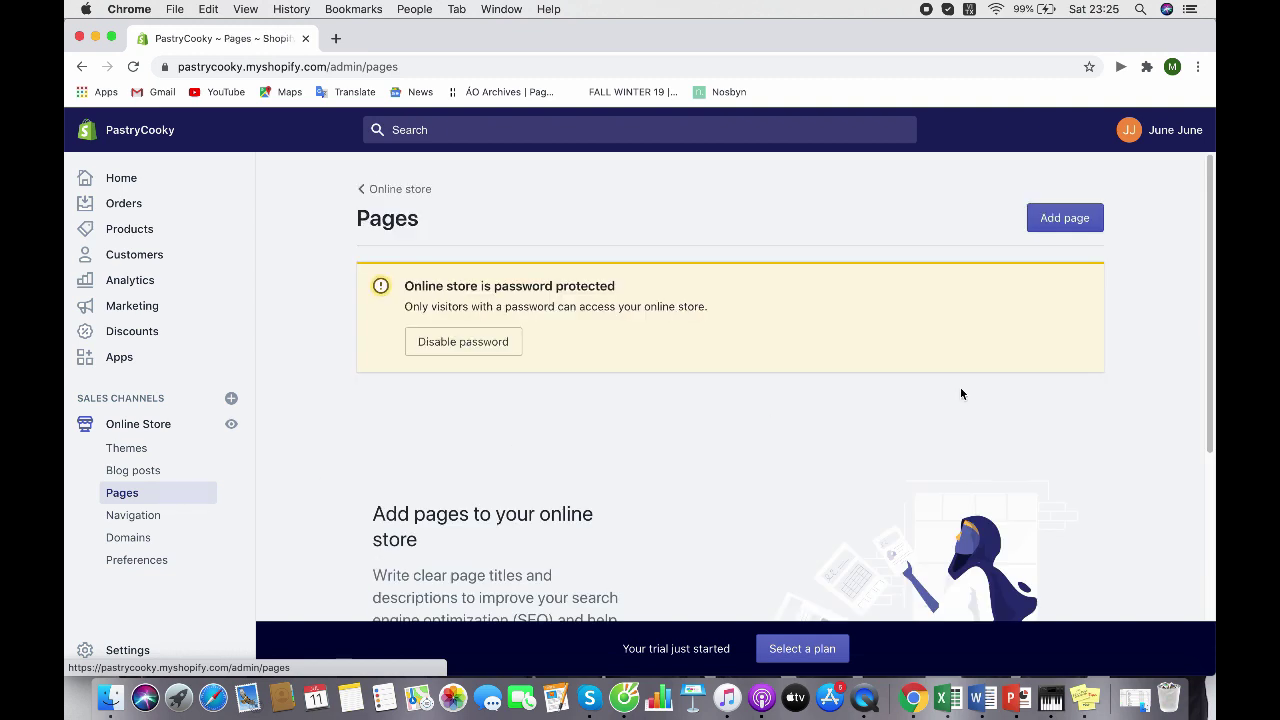
{"action": "scroll", "coordinate": [980, 393], "scroll_direction": "down", "scroll_amount": 5}
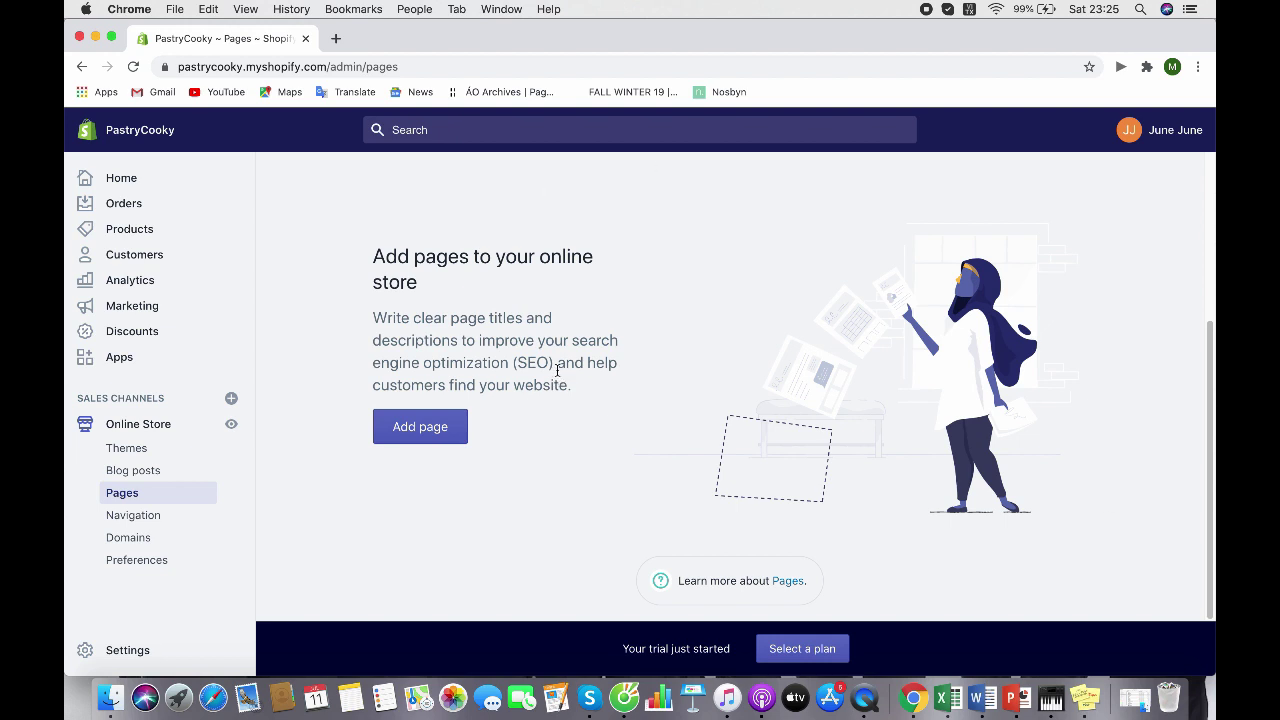
Look over the Navigation menus and Domains, then go to the Products list
{"action": "left_click", "coordinate": [148, 518]}
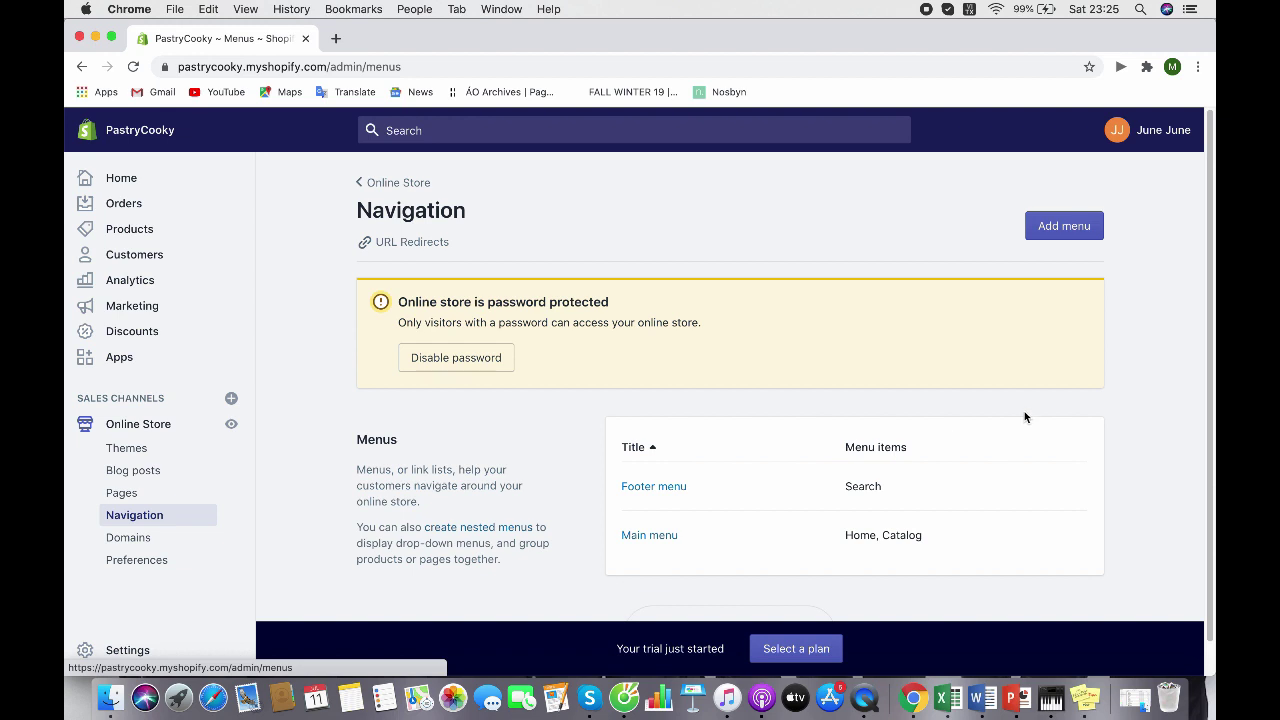
{"action": "scroll", "coordinate": [1039, 424], "scroll_direction": "down", "scroll_amount": 1}
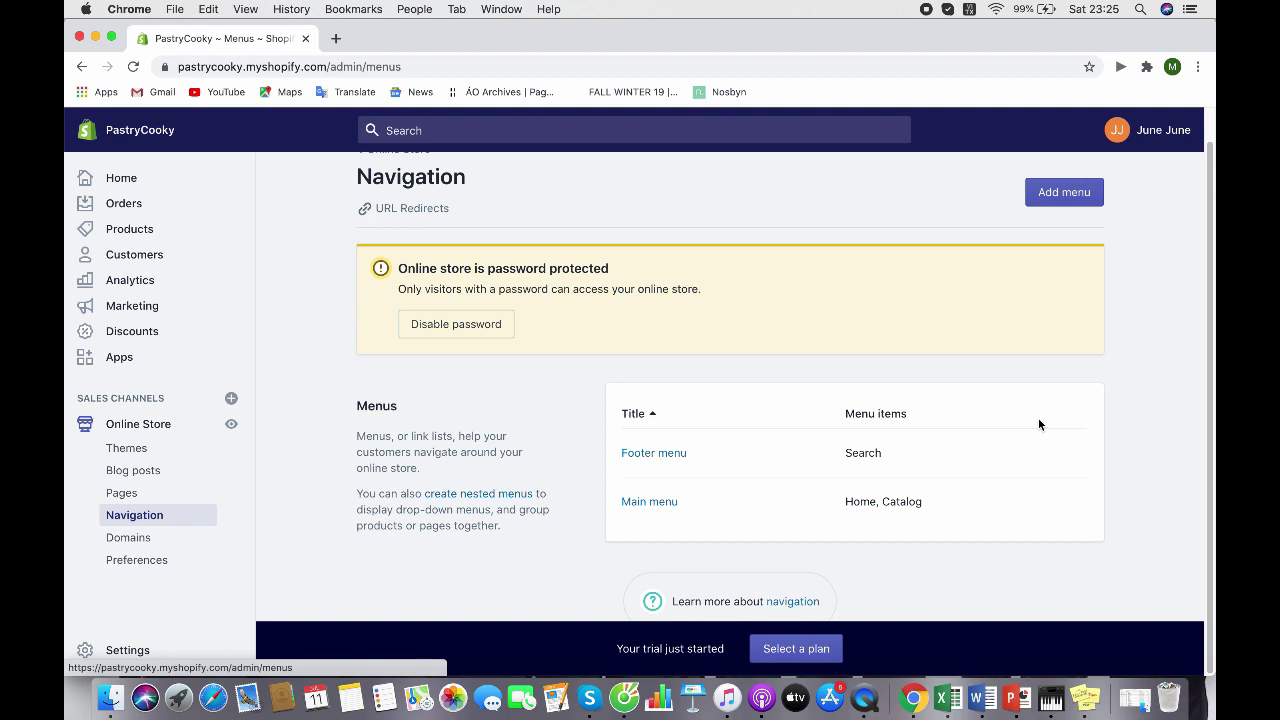
{"action": "left_click", "coordinate": [130, 539]}
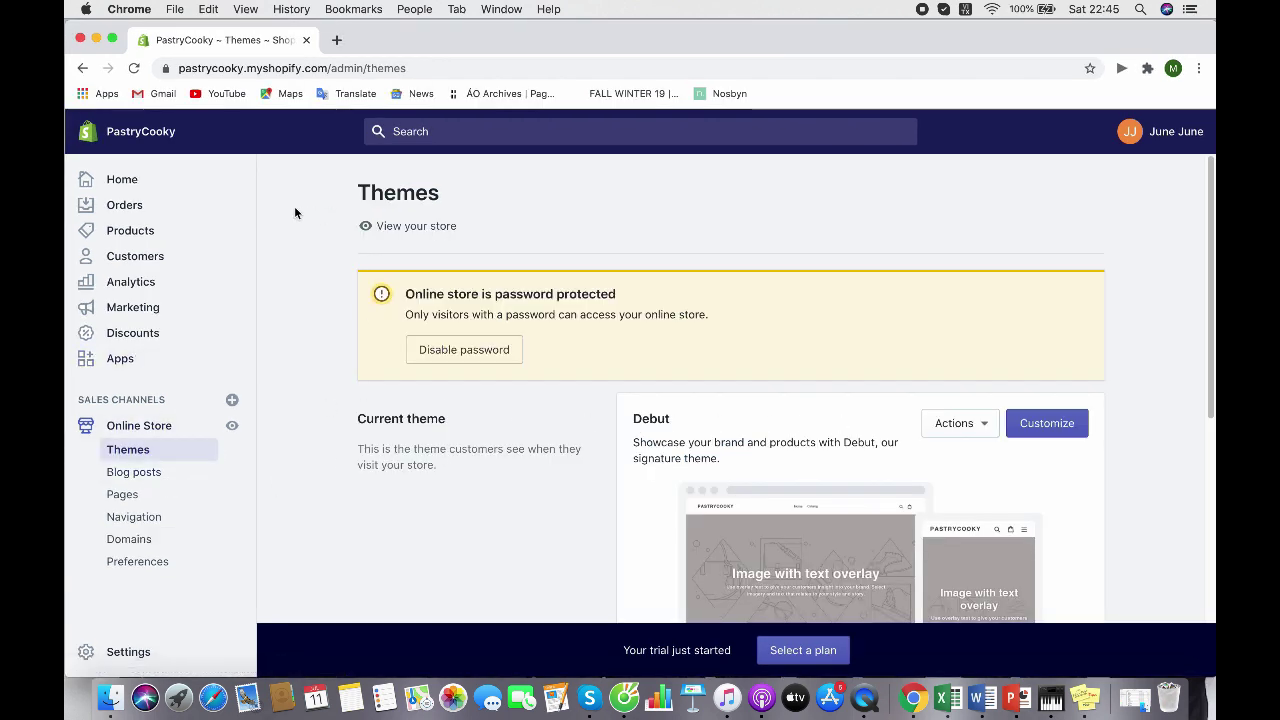
{"action": "left_click", "coordinate": [160, 236]}
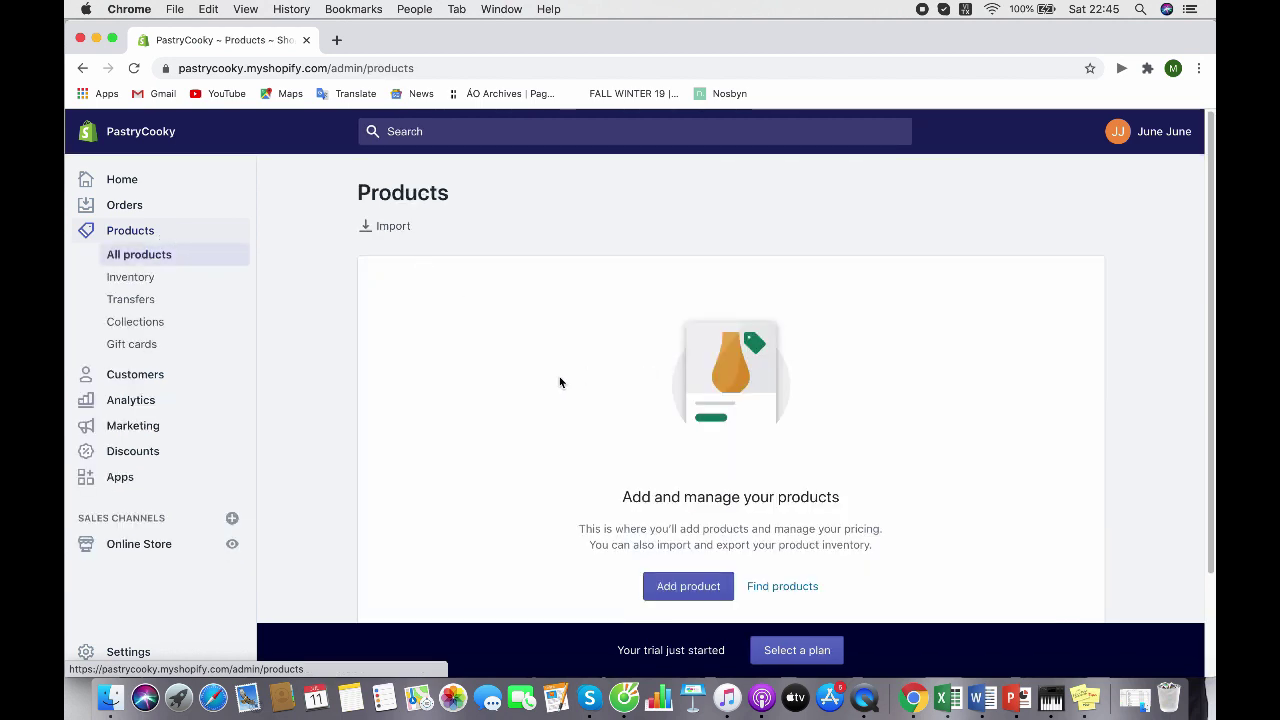
Scroll the empty Products page and start adding a new product
{"action": "scroll", "coordinate": [559, 377], "scroll_direction": "down", "scroll_amount": 3}
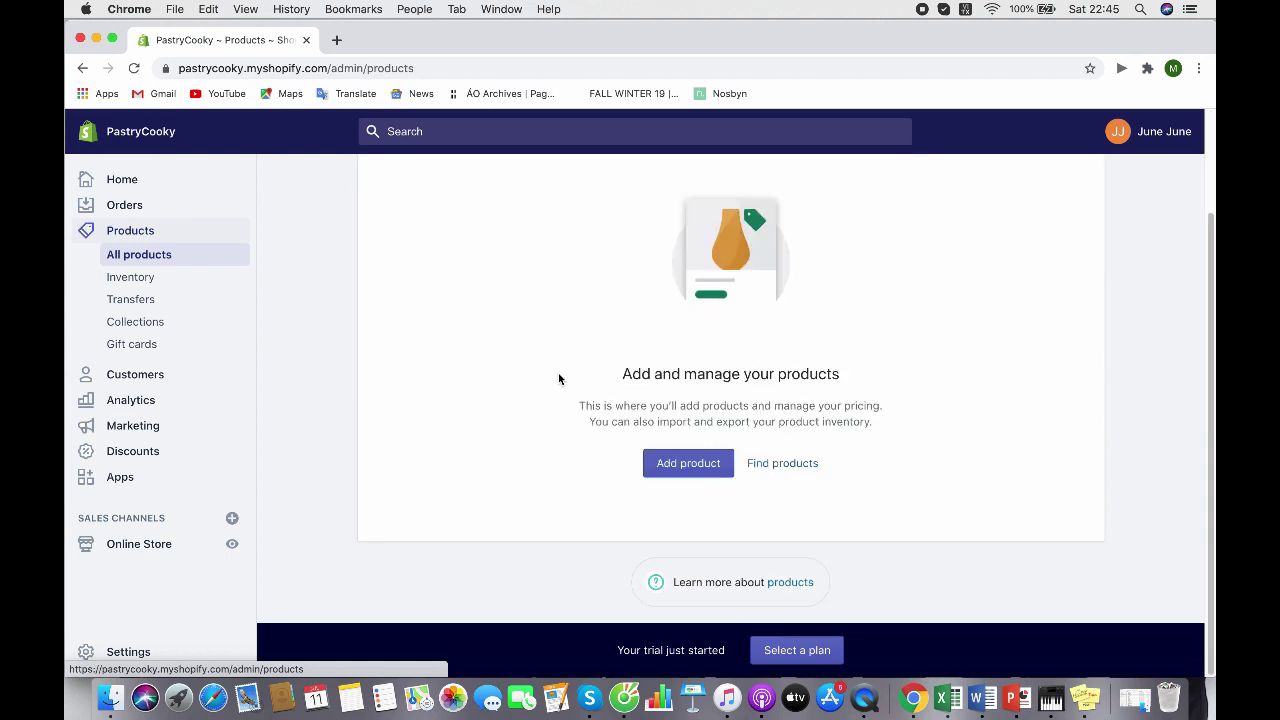
{"action": "scroll", "coordinate": [559, 378], "scroll_direction": "up", "scroll_amount": 1}
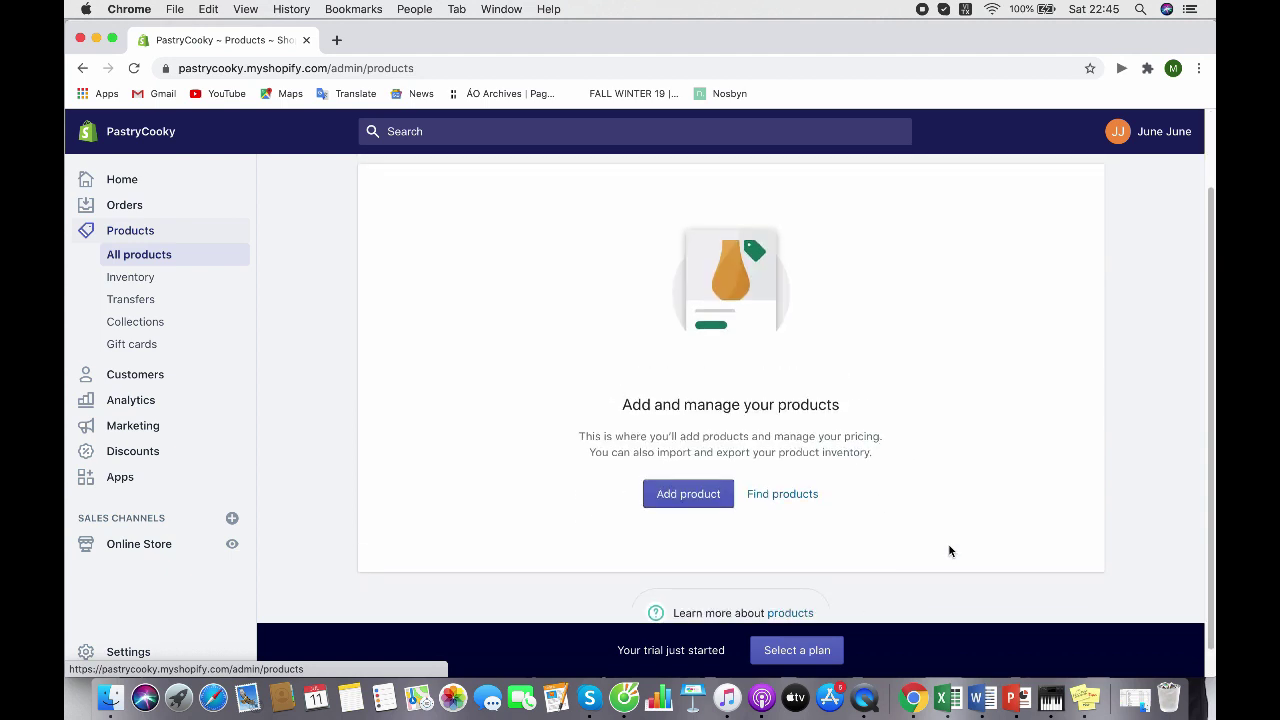
{"action": "scroll", "coordinate": [951, 379], "scroll_direction": "up", "scroll_amount": 3}
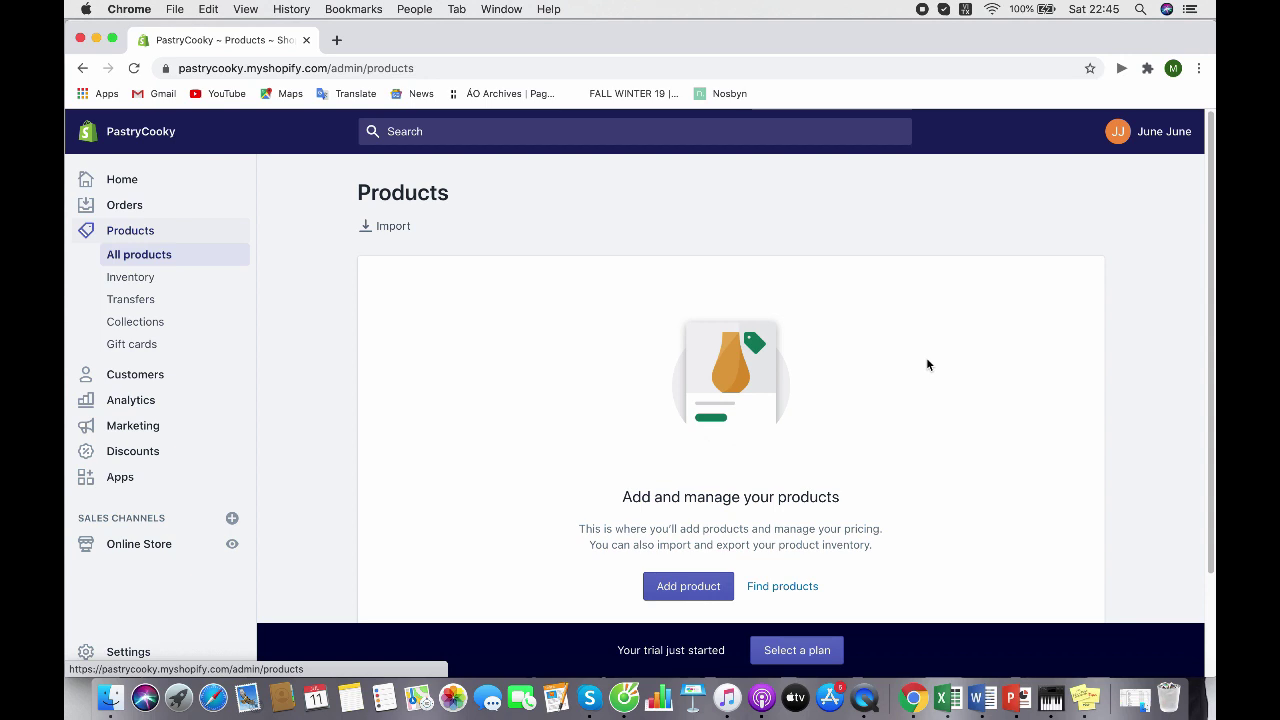
{"action": "scroll", "coordinate": [927, 359], "scroll_direction": "down", "scroll_amount": 2}
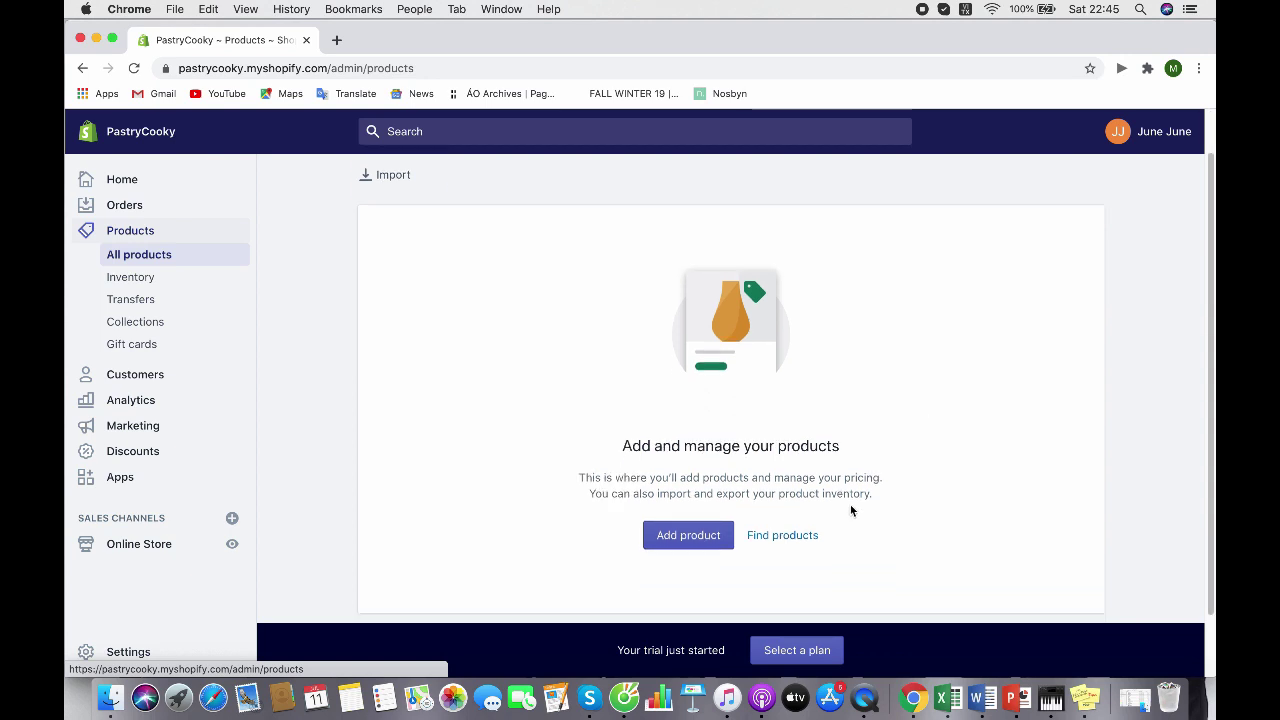
{"action": "left_click", "coordinate": [690, 535]}
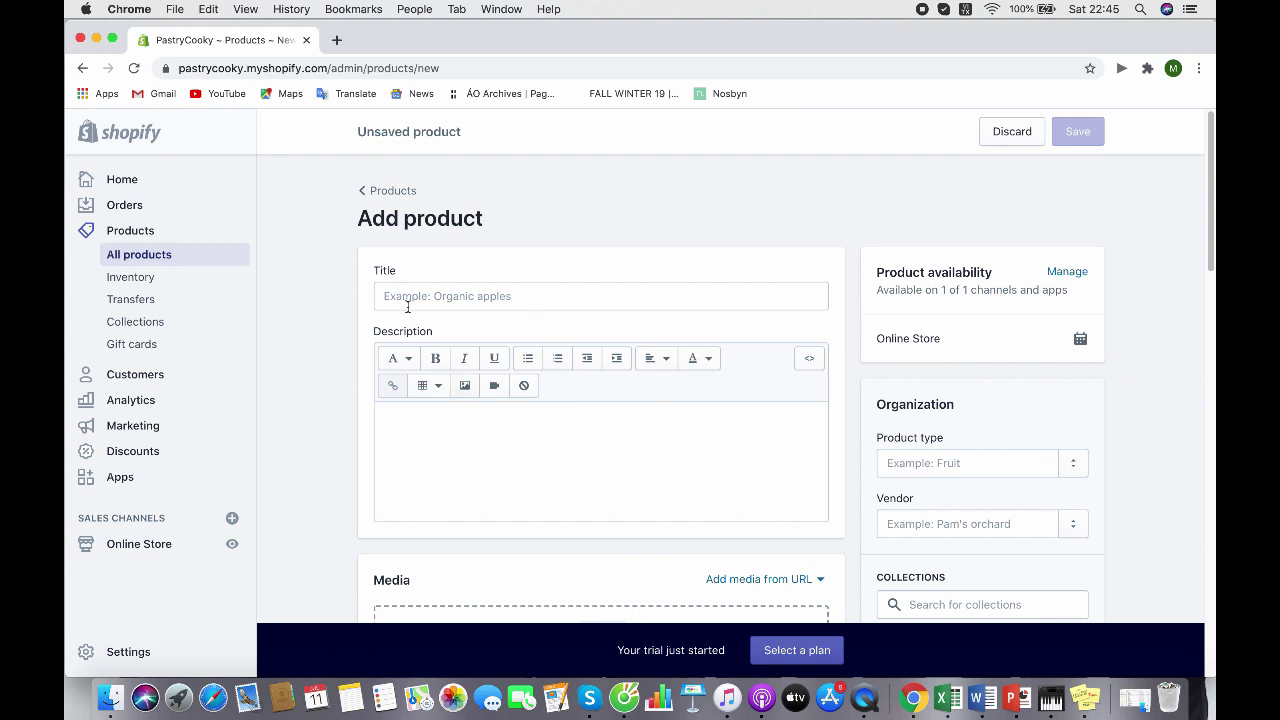
Title the new product 'Croissant'
{"action": "left_click", "coordinate": [455, 298]}
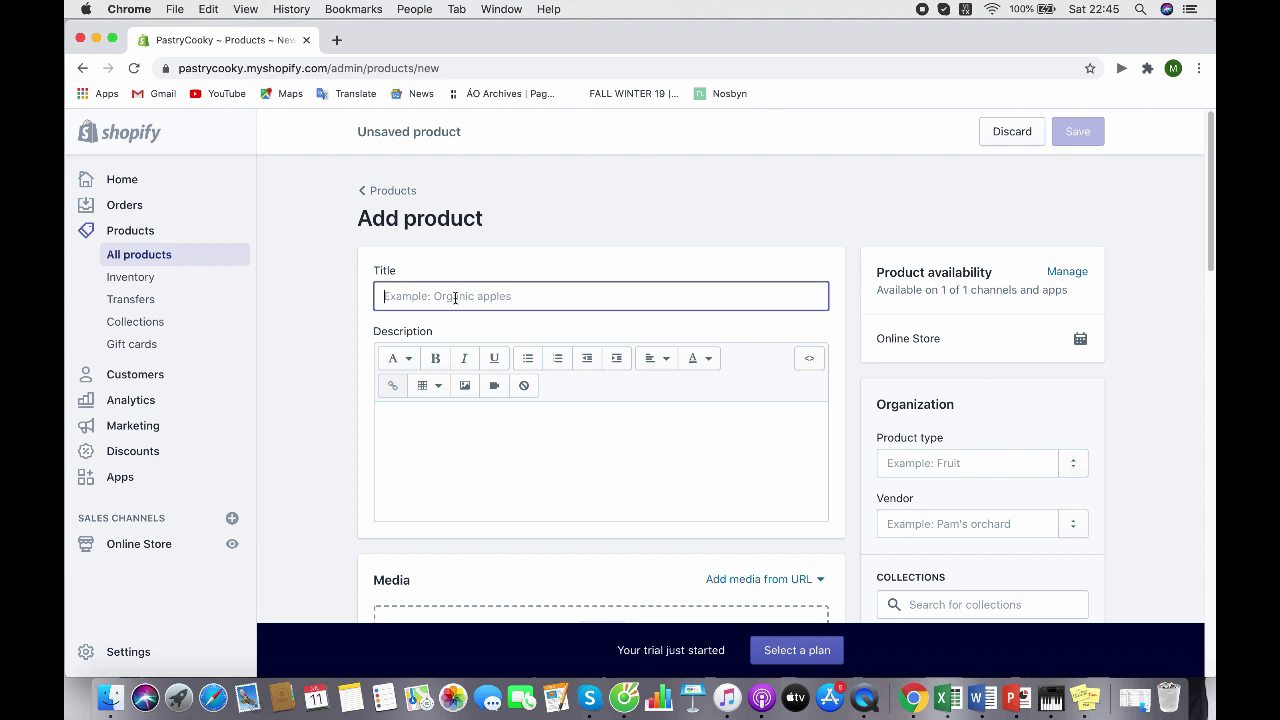
{"action": "type", "text": "Croi"}
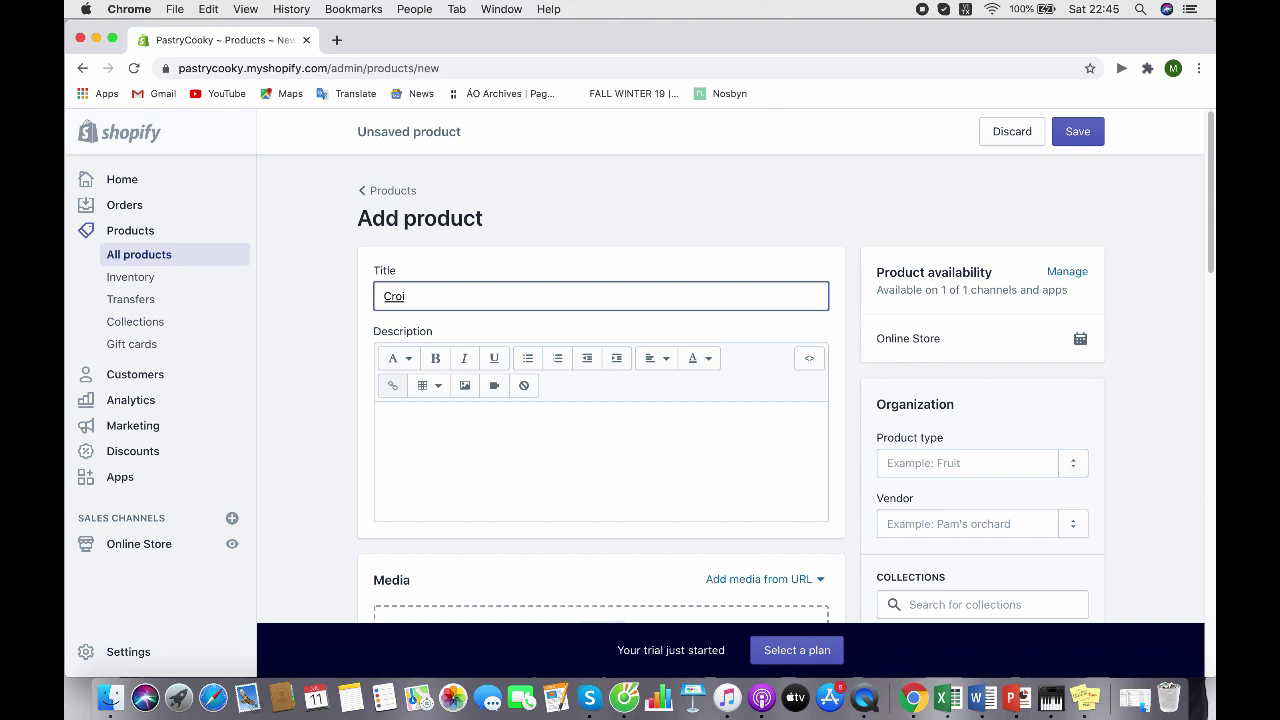
{"action": "type", "text": "ssant"}
{"action": "scroll", "coordinate": [475, 288], "scroll_direction": "down", "scroll_amount": 3}
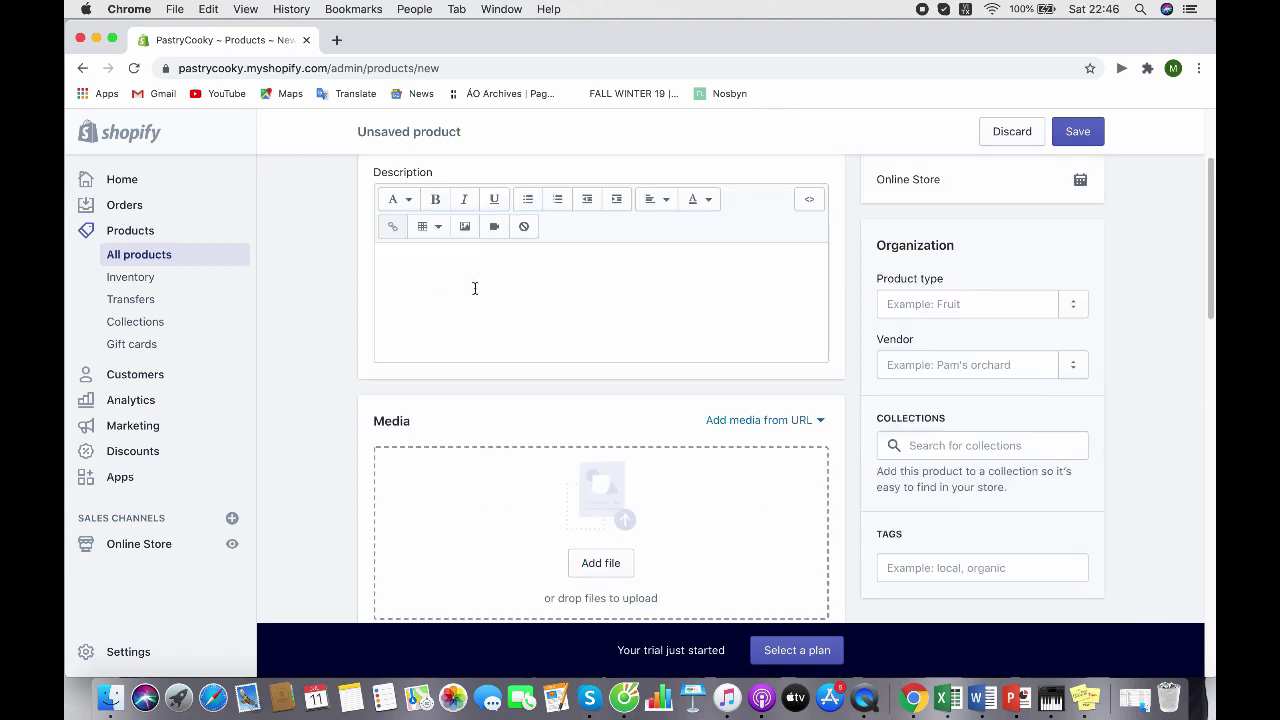
Write the description 'Crispy and Delicate Croissant'
{"action": "left_click", "coordinate": [475, 288]}
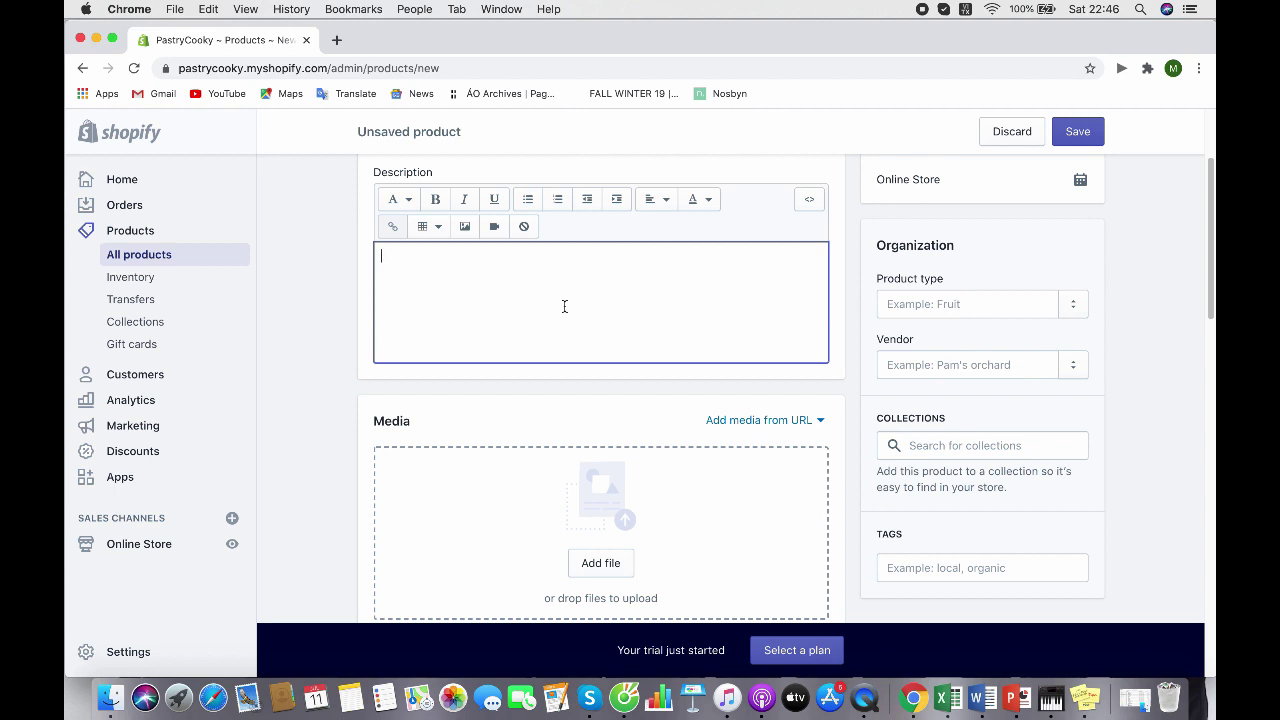
{"action": "type", "text": "Crispy,"}
{"action": "key", "text": "BackSpace"}
{"action": "type", "text": "and Delicate Croissant"}
{"action": "scroll", "coordinate": [606, 460], "scroll_direction": "down", "scroll_amount": 3}
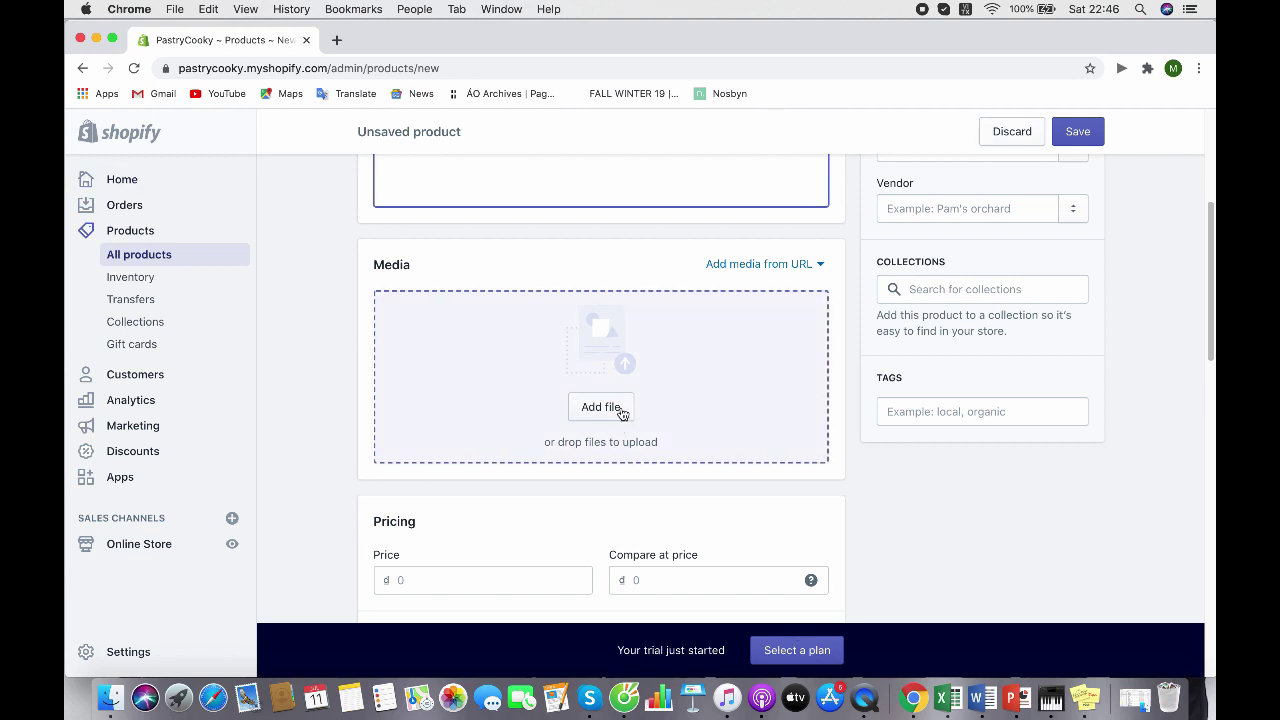
Upload a croissant photo and attach it to the product
{"action": "left_click", "coordinate": [620, 410]}
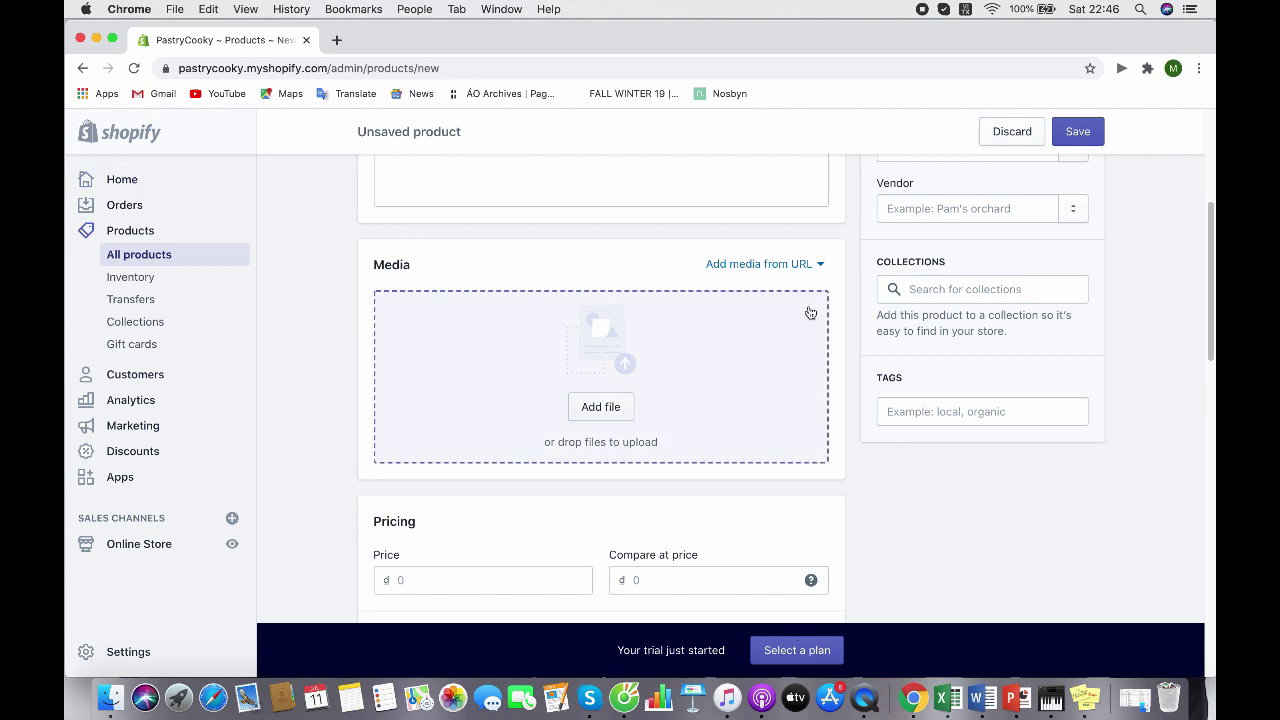
{"action": "key", "text": "Return"}
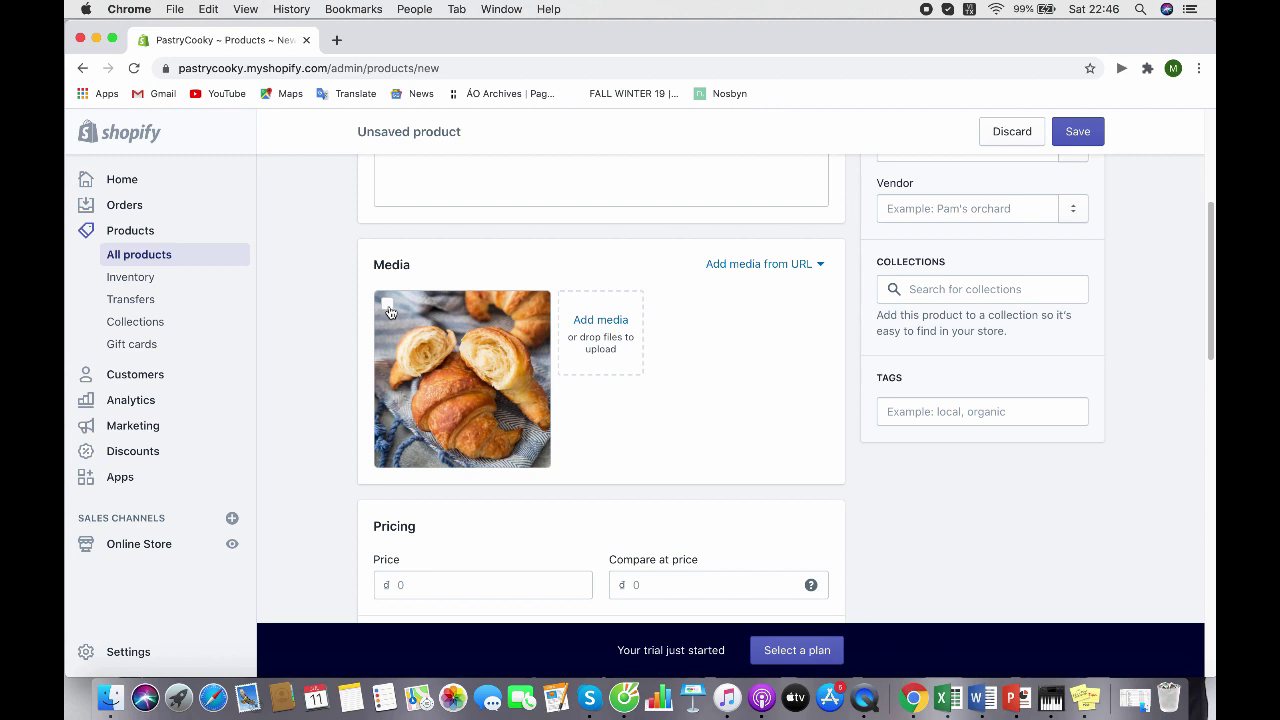
{"action": "left_click", "coordinate": [388, 306]}
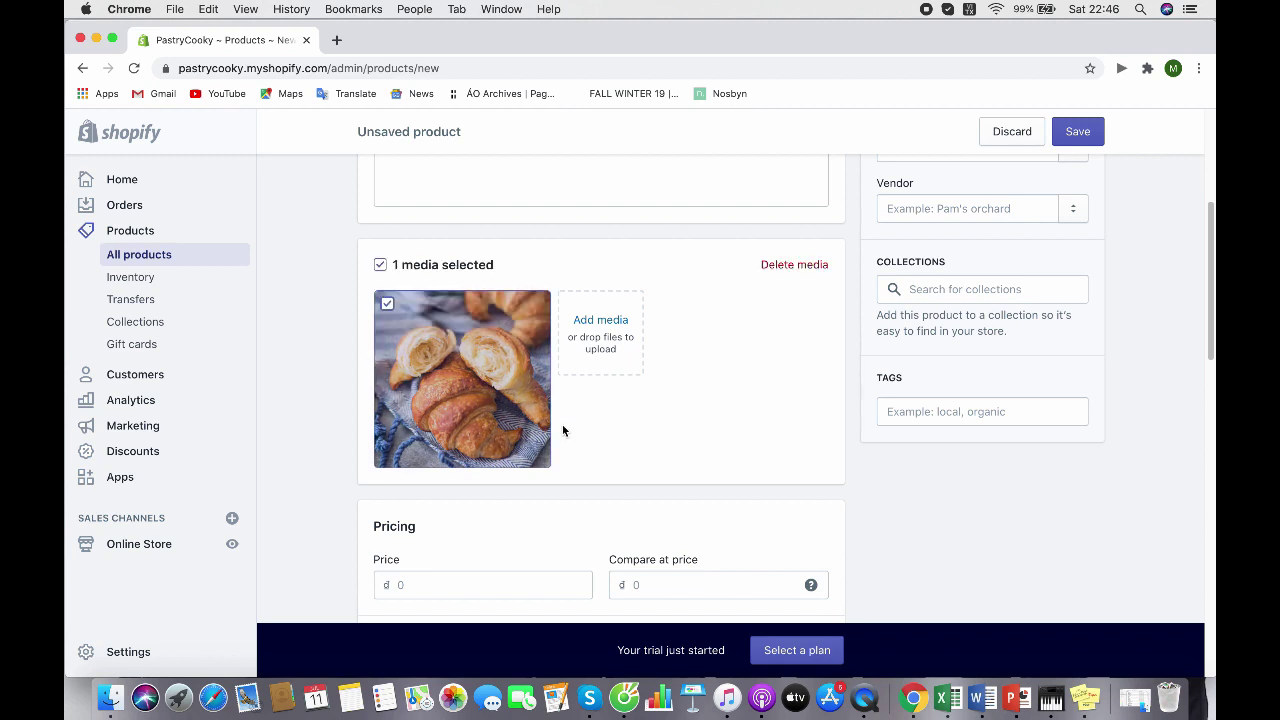
{"action": "scroll", "coordinate": [562, 425], "scroll_direction": "down", "scroll_amount": 1}
{"action": "scroll", "coordinate": [562, 430], "scroll_direction": "down", "scroll_amount": 1}
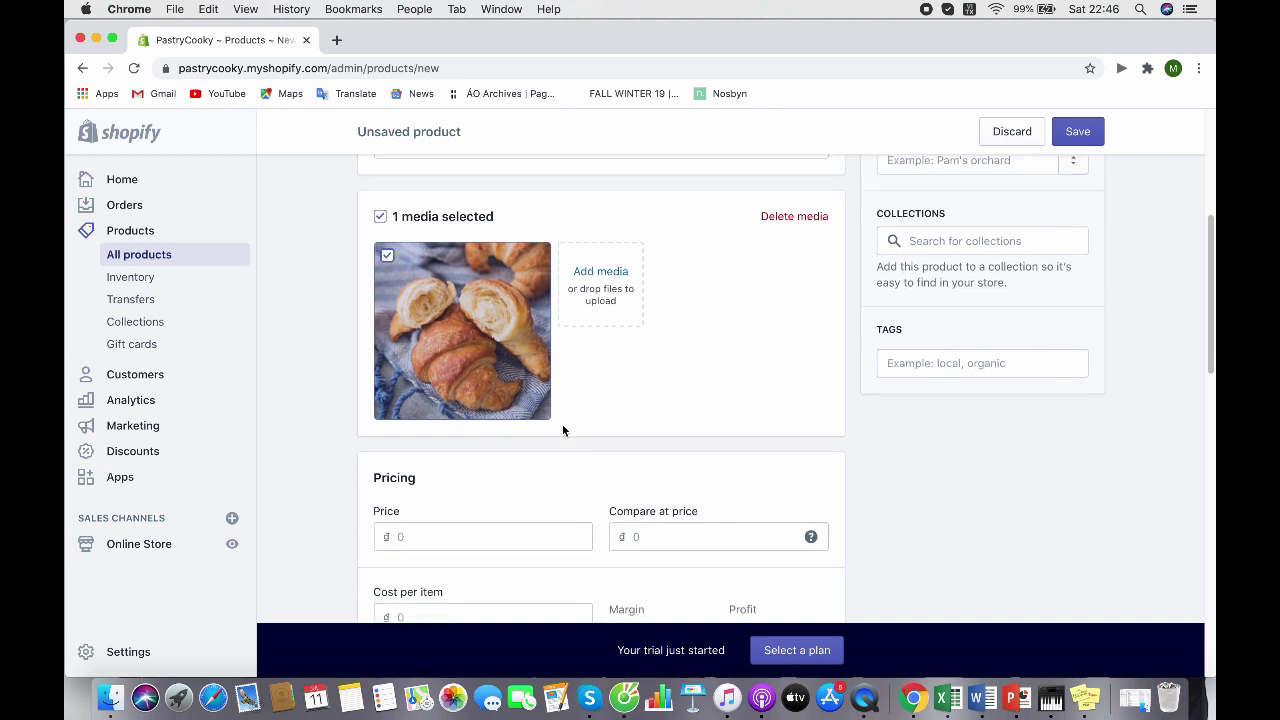
Set the product price to 64000₫
{"action": "left_click", "coordinate": [517, 536]}
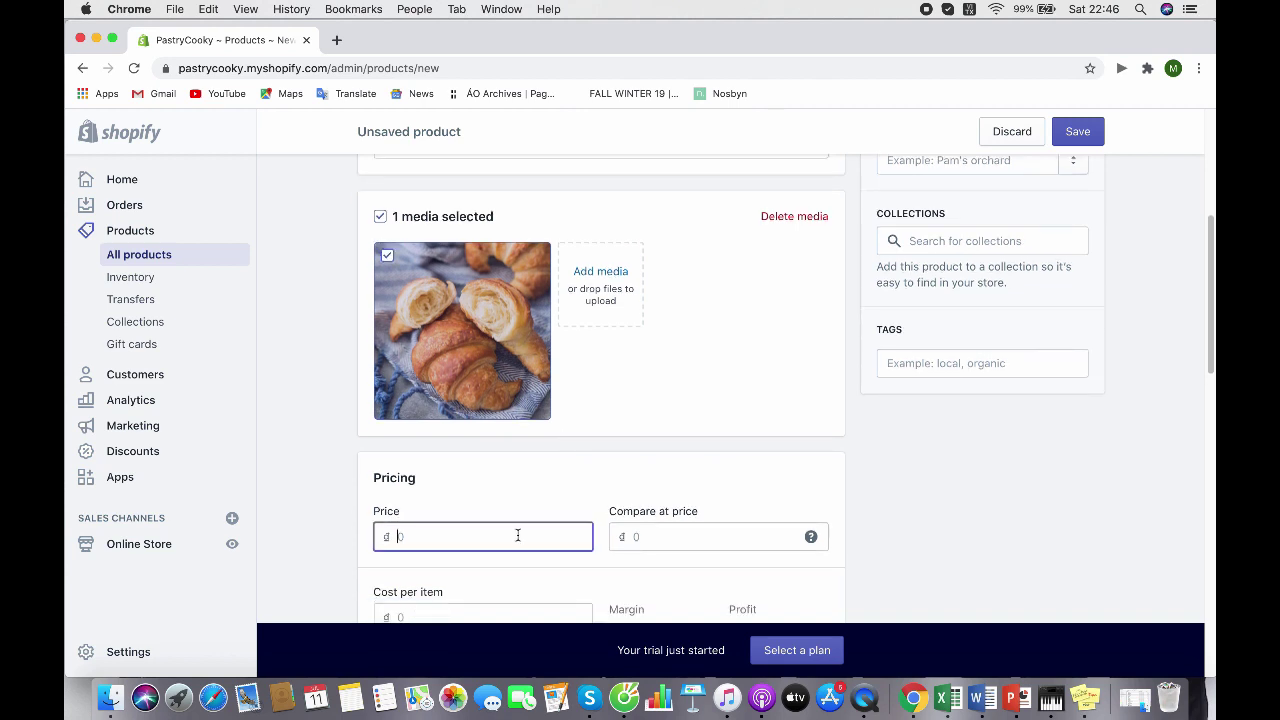
{"action": "type", "text": "64000"}
{"action": "scroll", "coordinate": [521, 537], "scroll_direction": "down", "scroll_amount": 2}
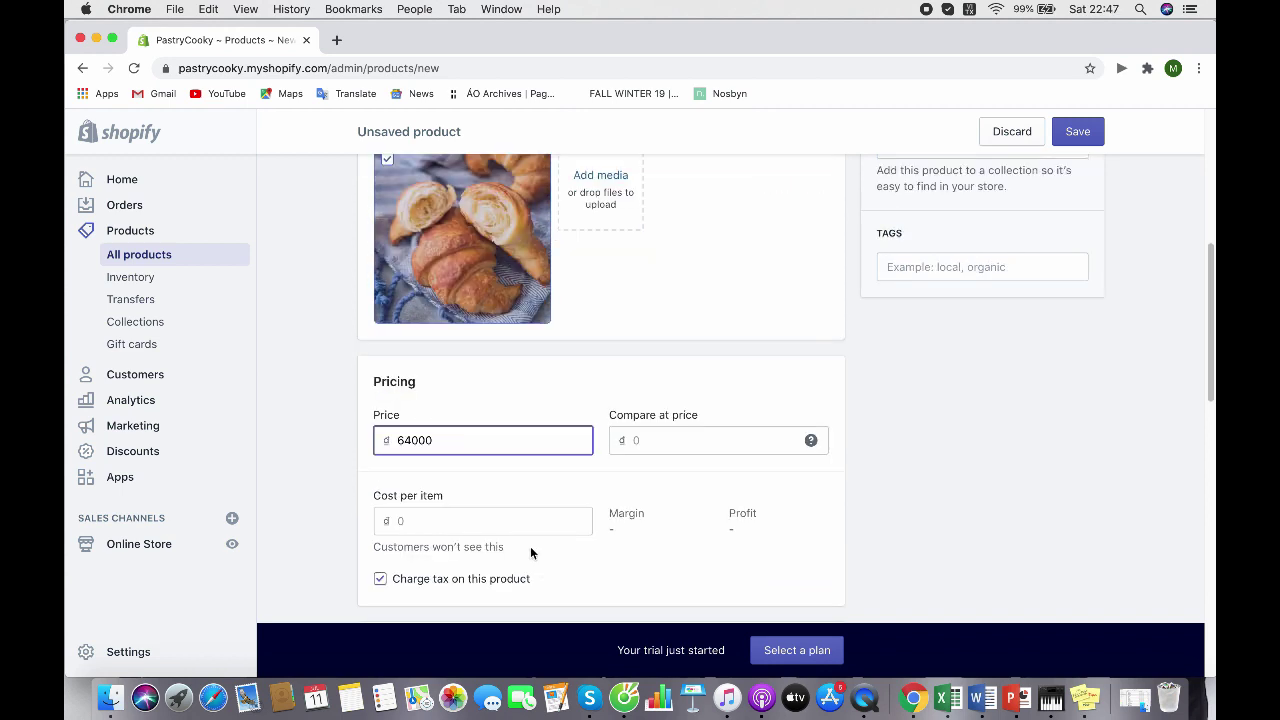
{"action": "scroll", "coordinate": [530, 546], "scroll_direction": "down", "scroll_amount": 2}
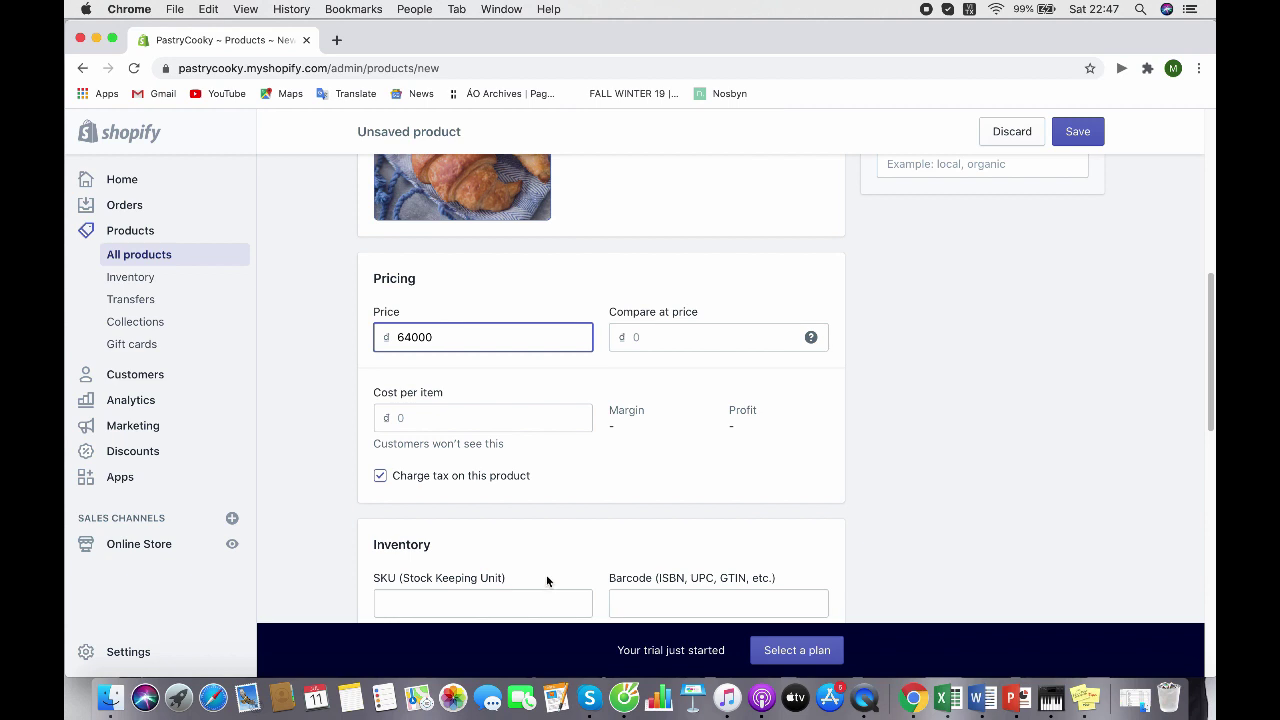
{"action": "scroll", "coordinate": [466, 543], "scroll_direction": "down", "scroll_amount": 1}
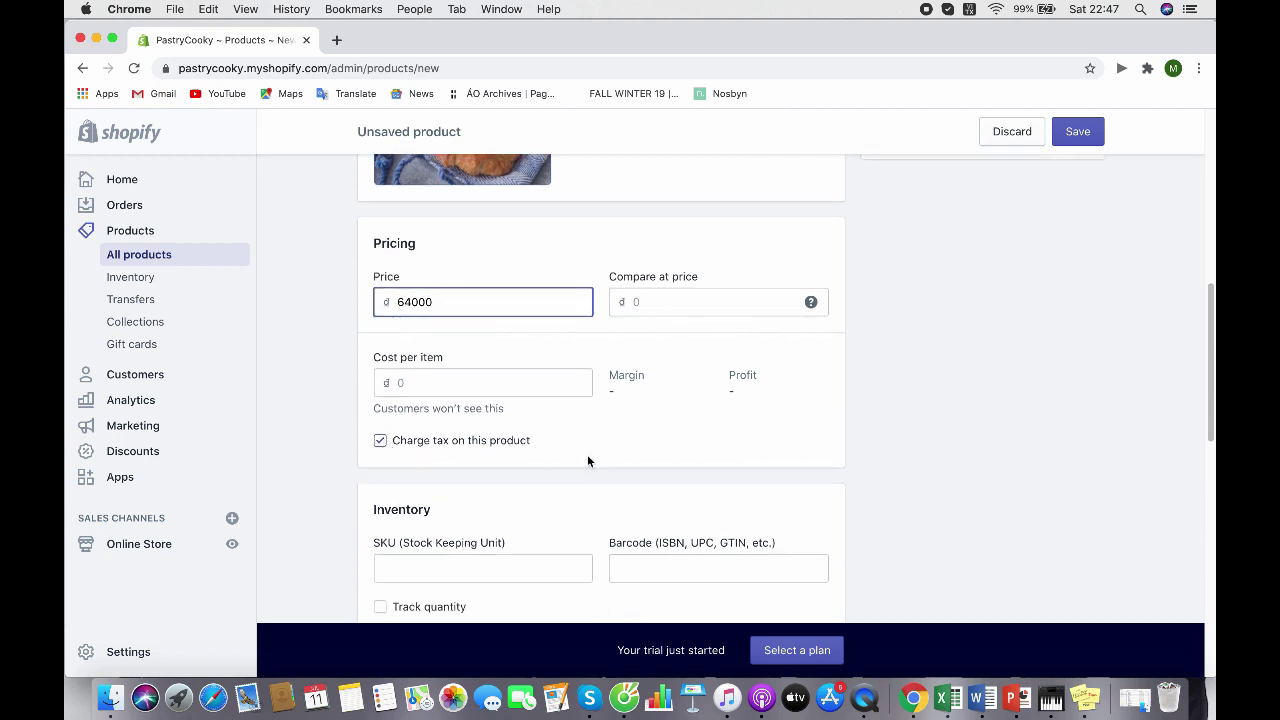
{"action": "scroll", "coordinate": [395, 458], "scroll_direction": "down", "scroll_amount": 1}
{"action": "scroll", "coordinate": [395, 458], "scroll_direction": "down", "scroll_amount": 3}
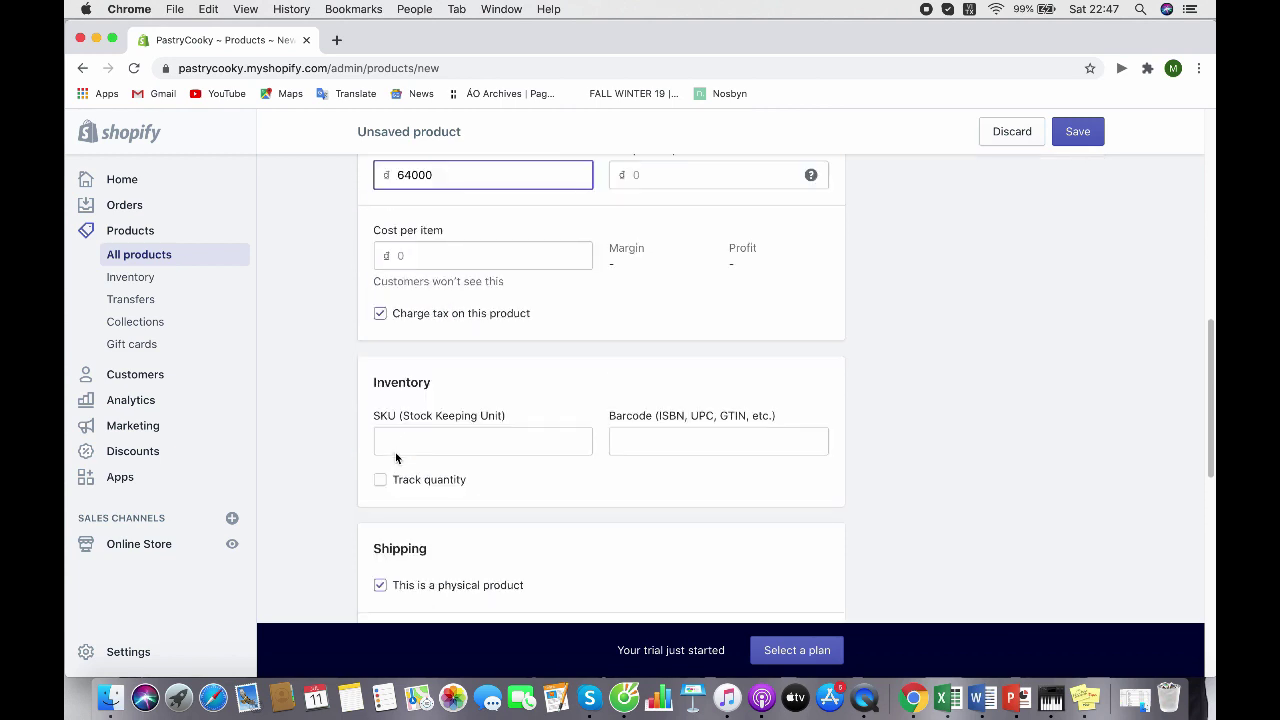
Enter 30 as the product's SKU and scroll down through the remaining fields
{"action": "left_click", "coordinate": [479, 449]}
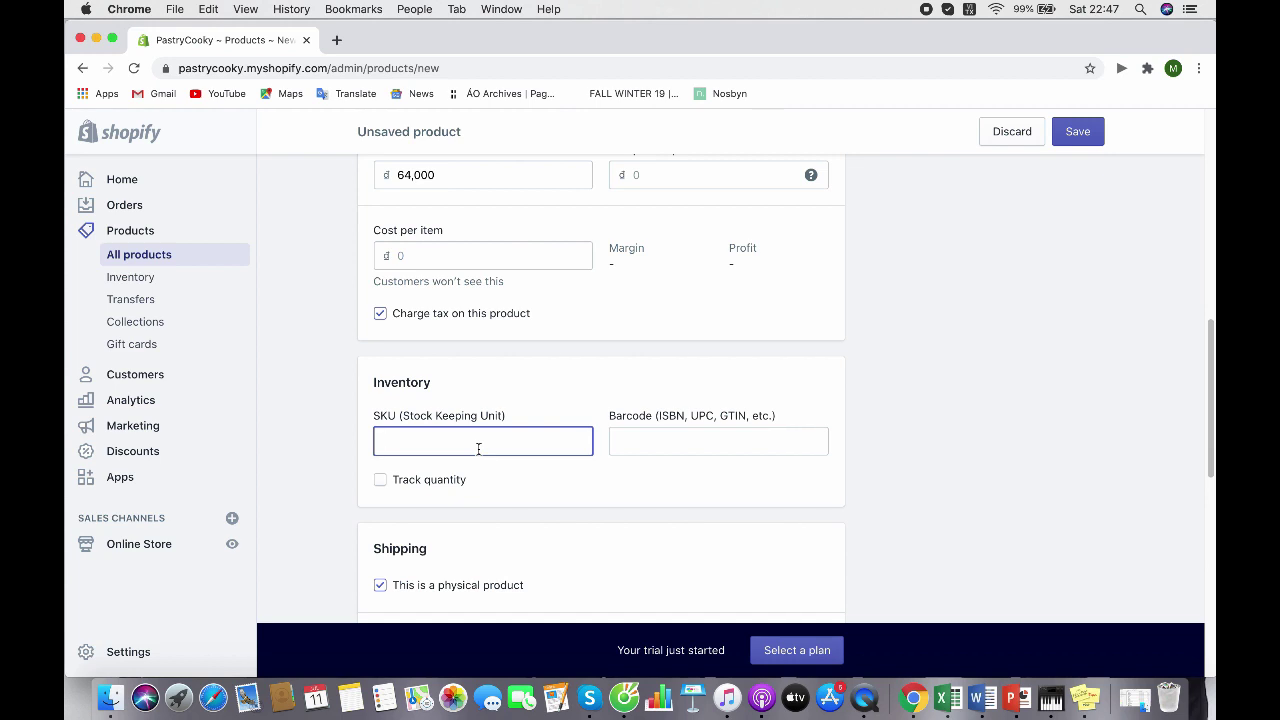
{"action": "type", "text": "30"}
{"action": "scroll", "coordinate": [572, 400], "scroll_direction": "down", "scroll_amount": 3}
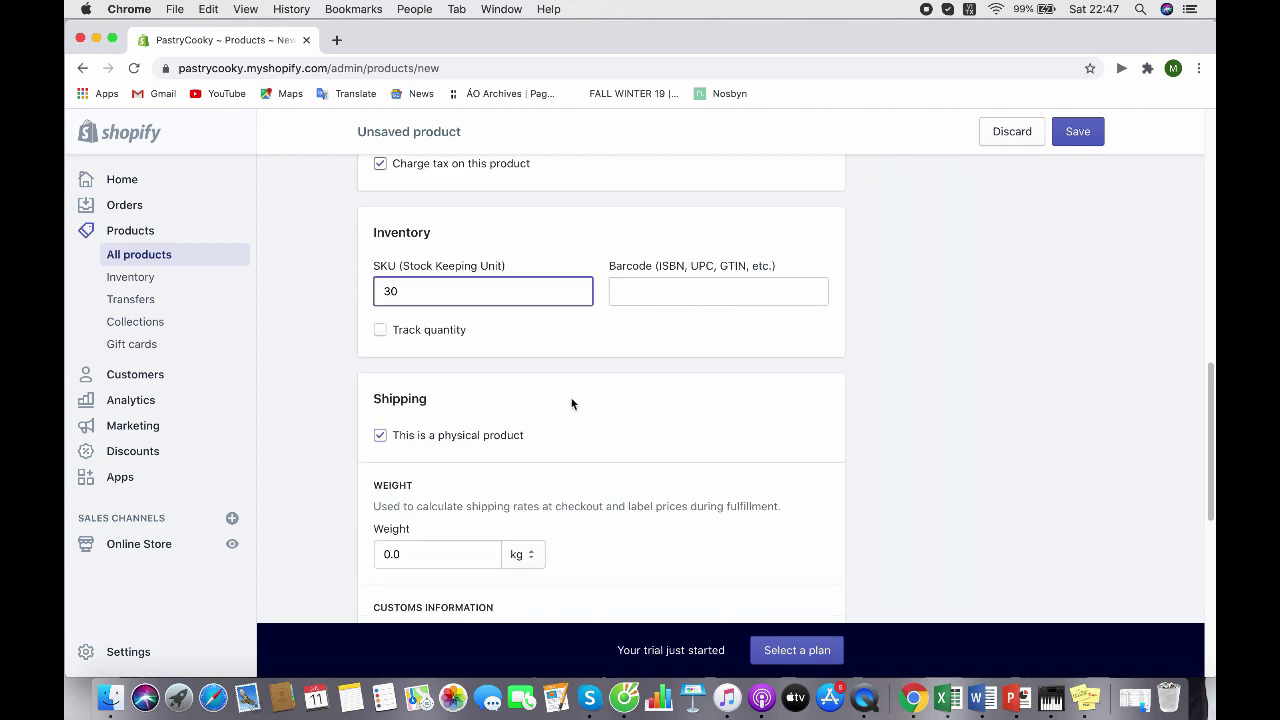
{"action": "scroll", "coordinate": [565, 402], "scroll_direction": "down", "scroll_amount": 1}
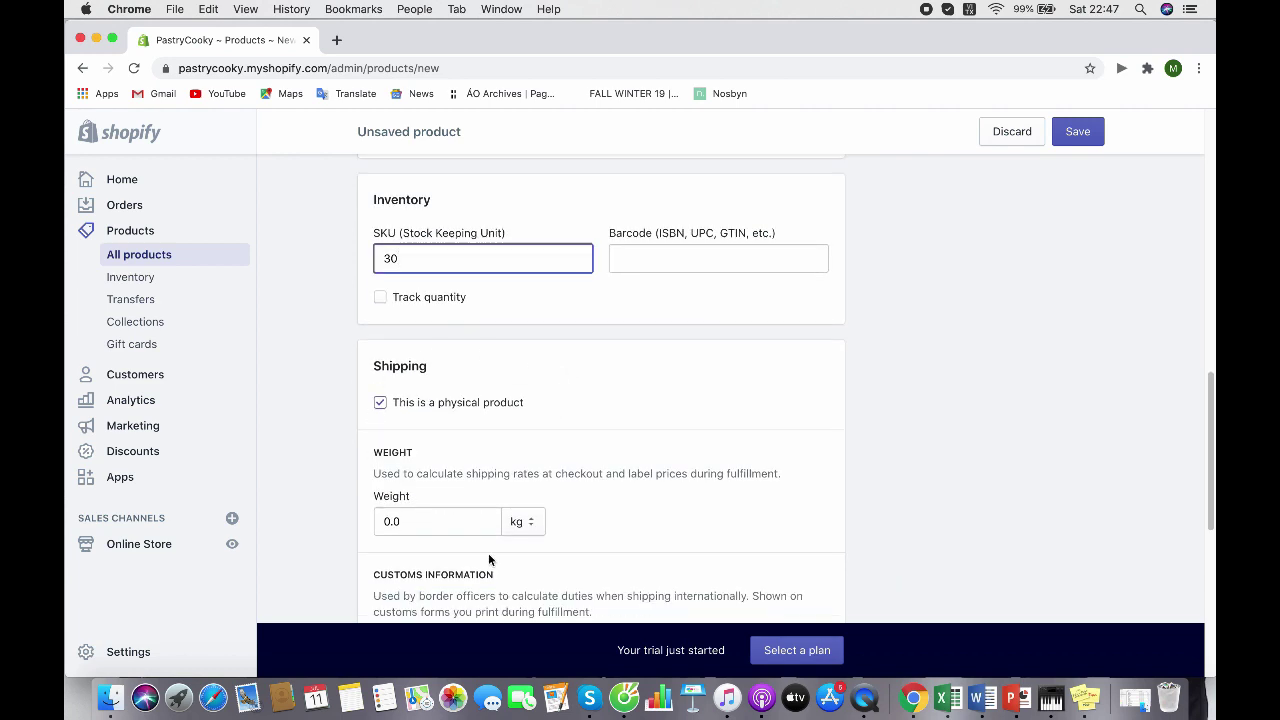
{"action": "scroll", "coordinate": [489, 560], "scroll_direction": "down", "scroll_amount": 7}
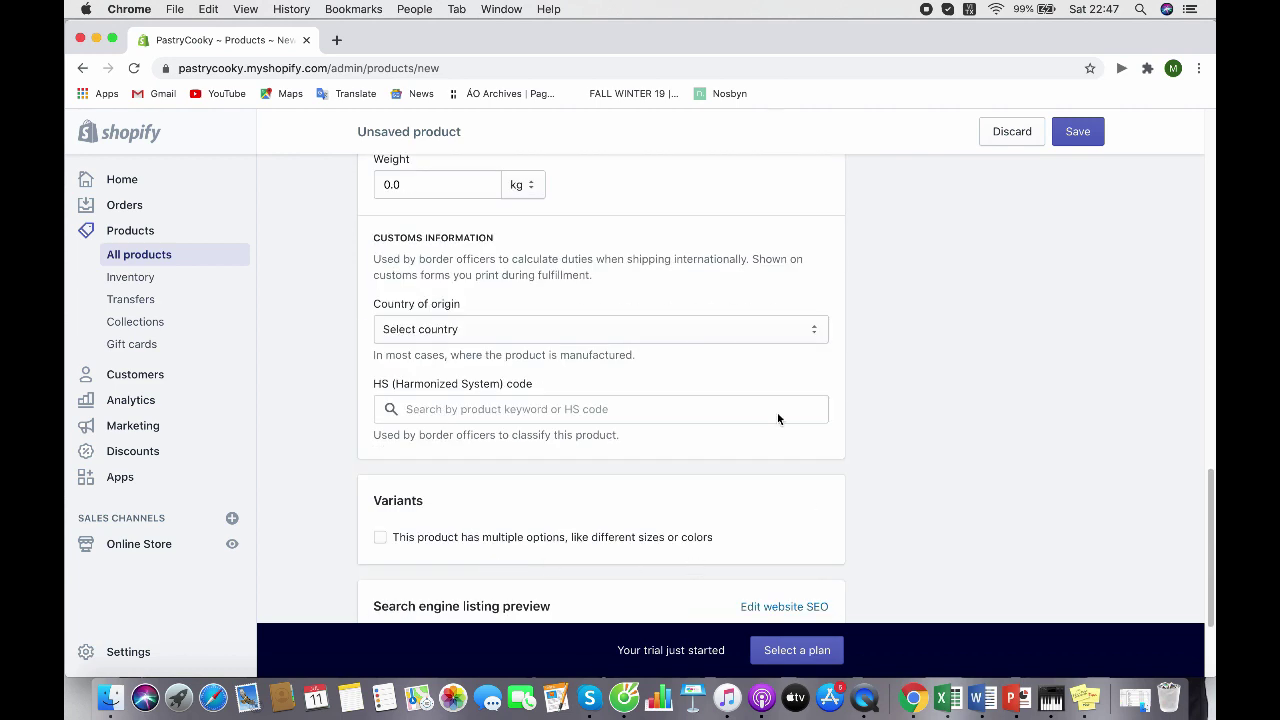
{"action": "scroll", "coordinate": [731, 376], "scroll_direction": "down", "scroll_amount": 3}
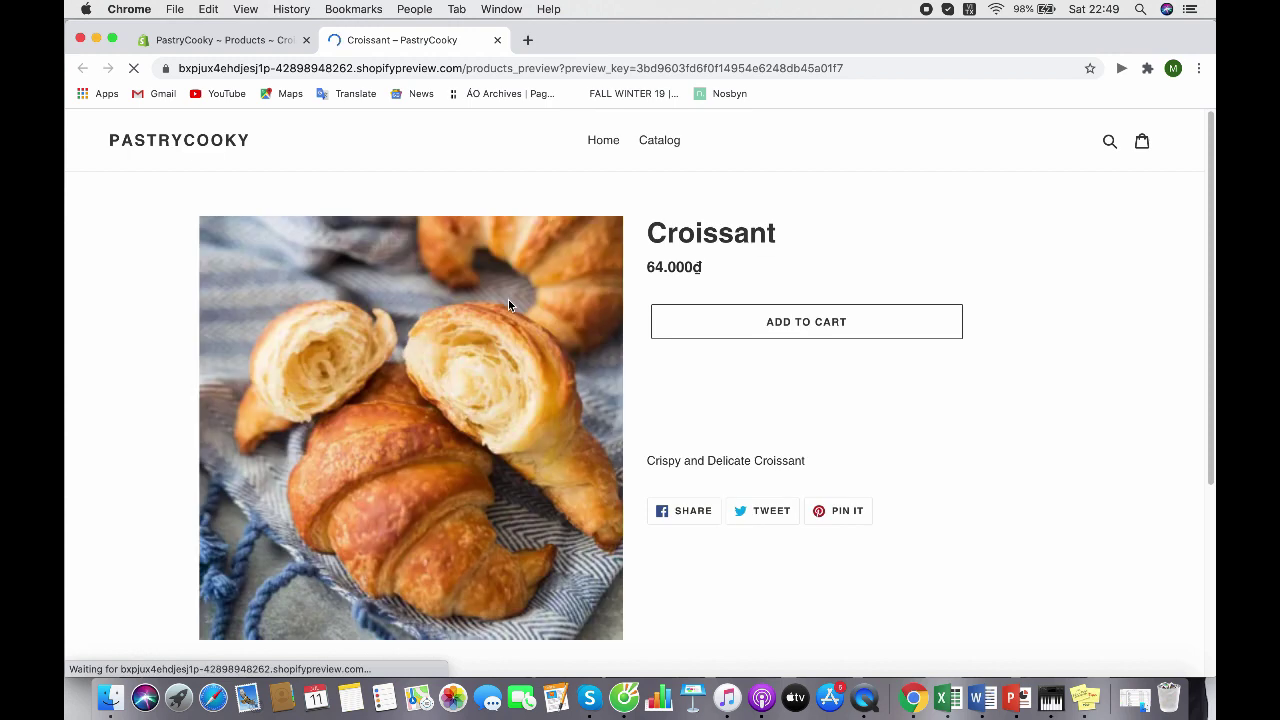
Scroll through the Croissant product page preview to check its photo and 64.000₫ price
{"action": "scroll", "coordinate": [494, 350], "scroll_direction": "down", "scroll_amount": 5}
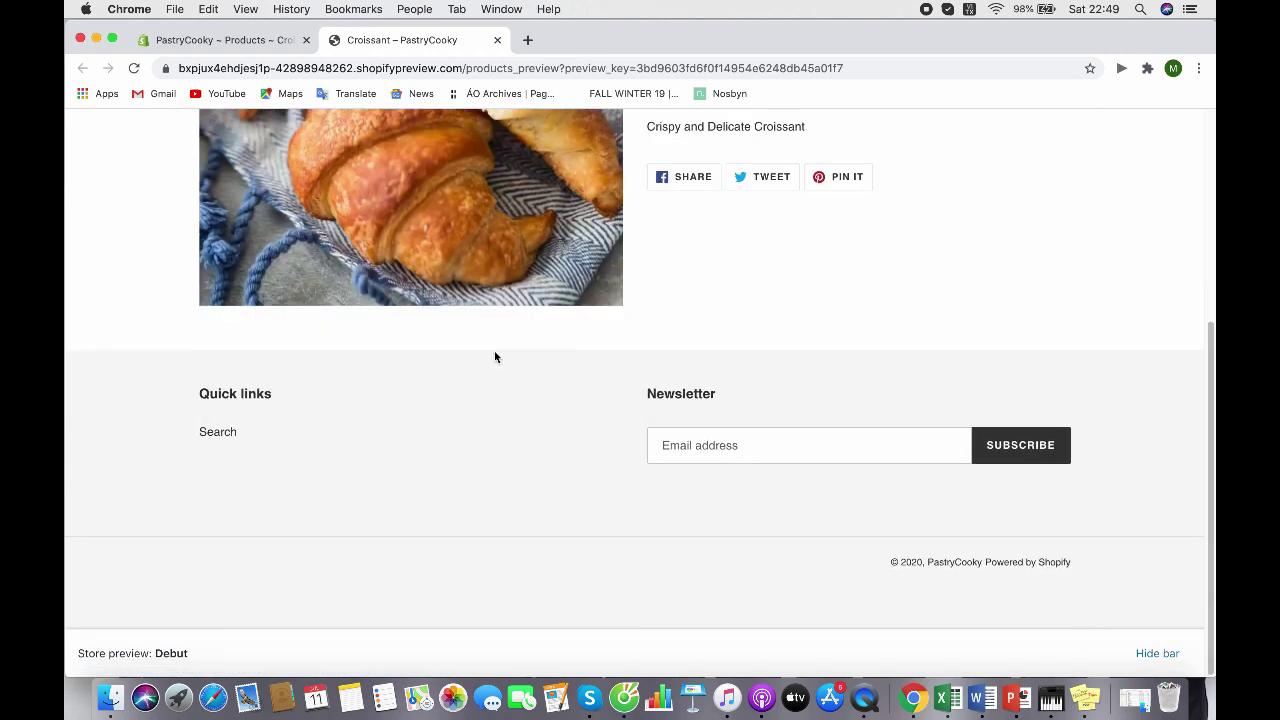
{"action": "scroll", "coordinate": [494, 350], "scroll_direction": "up", "scroll_amount": 5}
{"action": "scroll", "coordinate": [494, 350], "scroll_direction": "down", "scroll_amount": 3}
{"action": "scroll", "coordinate": [494, 351], "scroll_direction": "up", "scroll_amount": 3}
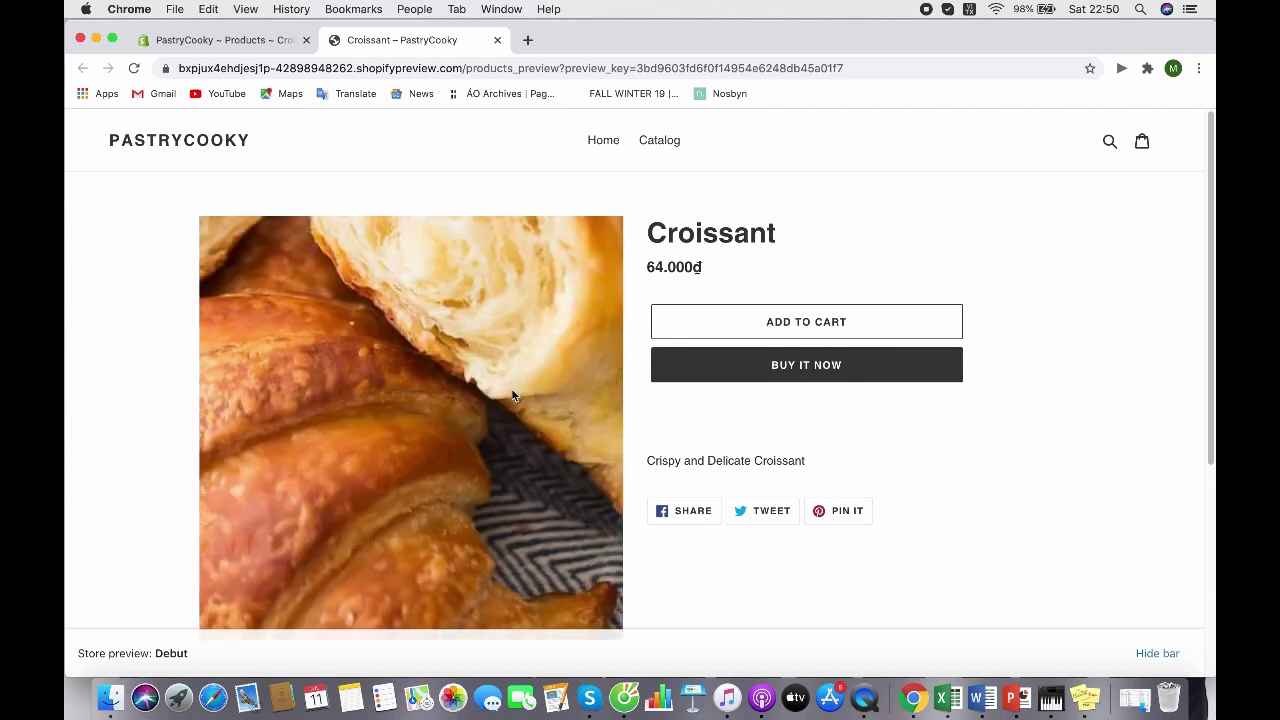
Go back to the admin, open Online Store themes, and browse the free themes to add Express
{"action": "key", "text": "ctrl+shift+Tab"}
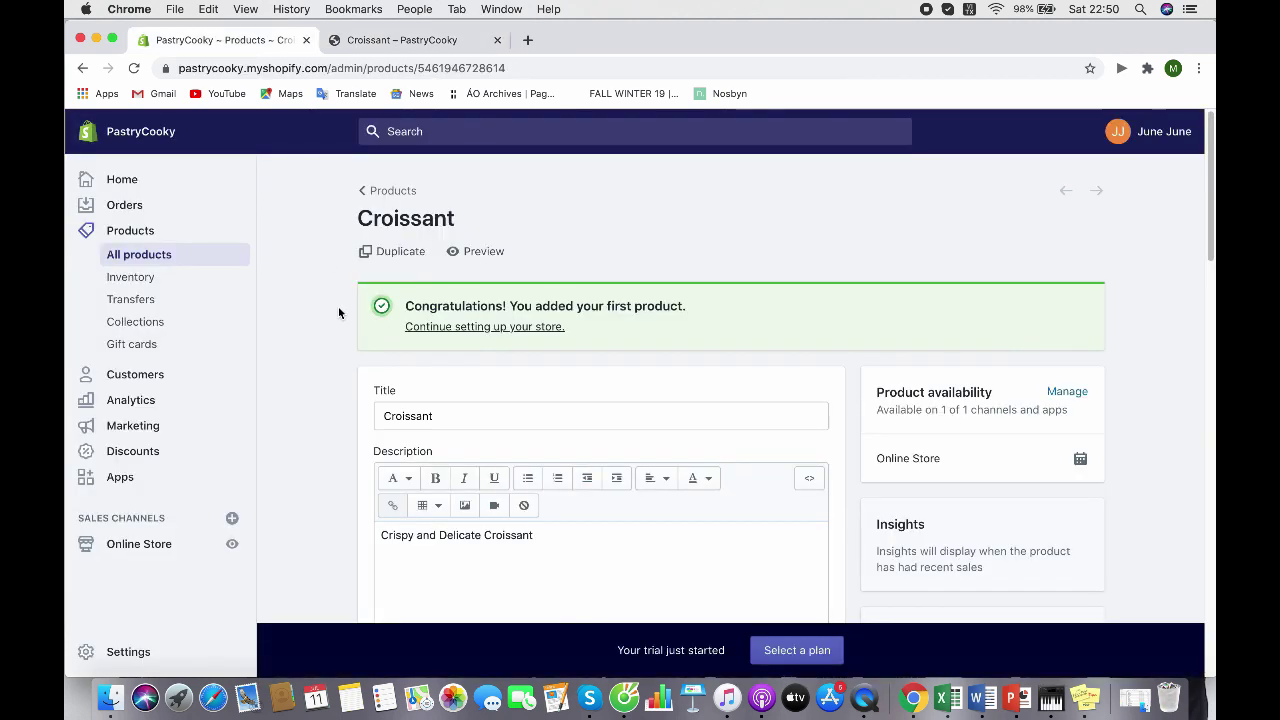
{"action": "scroll", "coordinate": [180, 305], "scroll_direction": "down", "scroll_amount": 2}
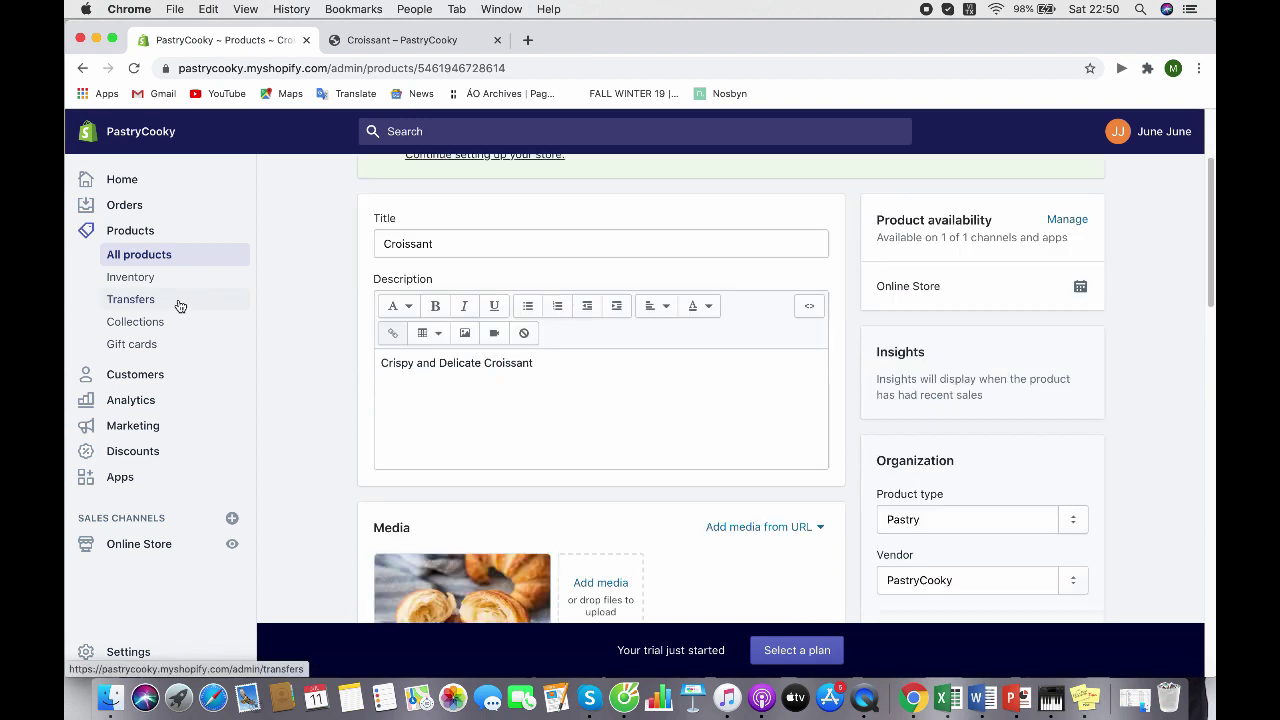
{"action": "left_click", "coordinate": [168, 546]}
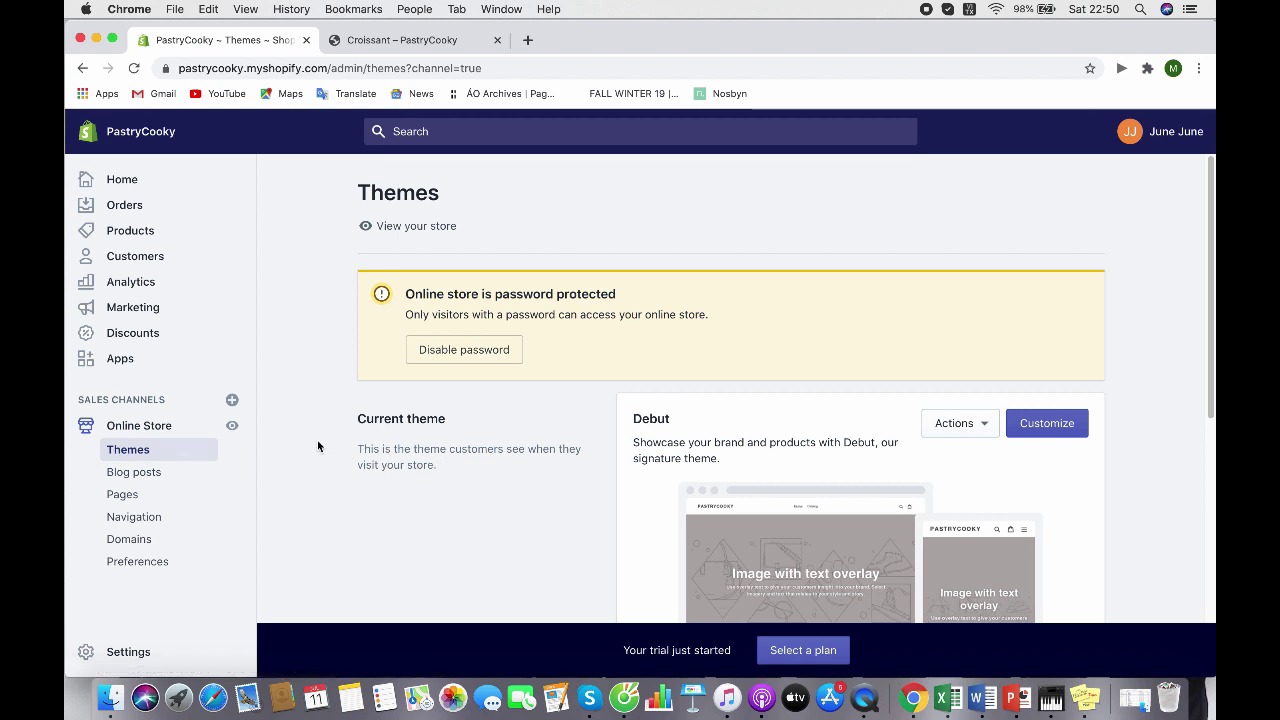
{"action": "scroll", "coordinate": [300, 439], "scroll_direction": "down", "scroll_amount": 5}
{"action": "scroll", "coordinate": [975, 425], "scroll_direction": "down", "scroll_amount": 1}
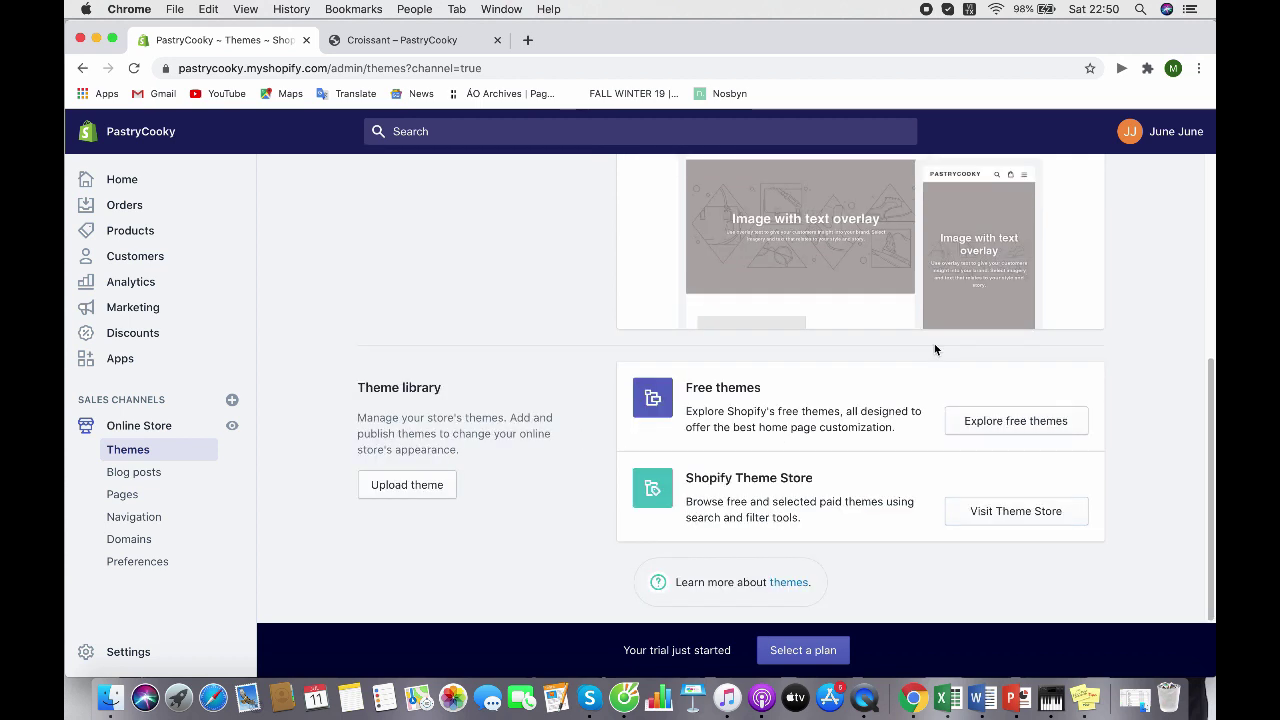
{"action": "left_click", "coordinate": [1064, 432]}
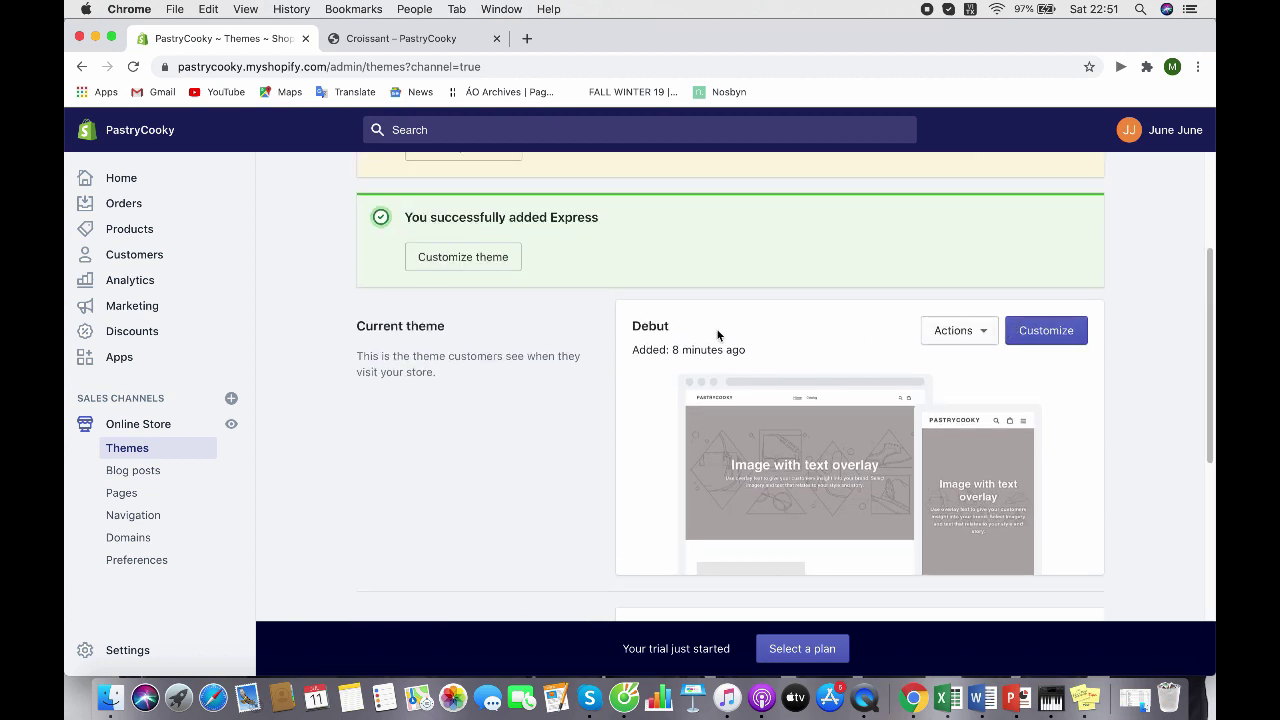
Rename the current Debut theme to 'My theme' and open it for customizing
{"action": "left_click", "coordinate": [948, 336]}
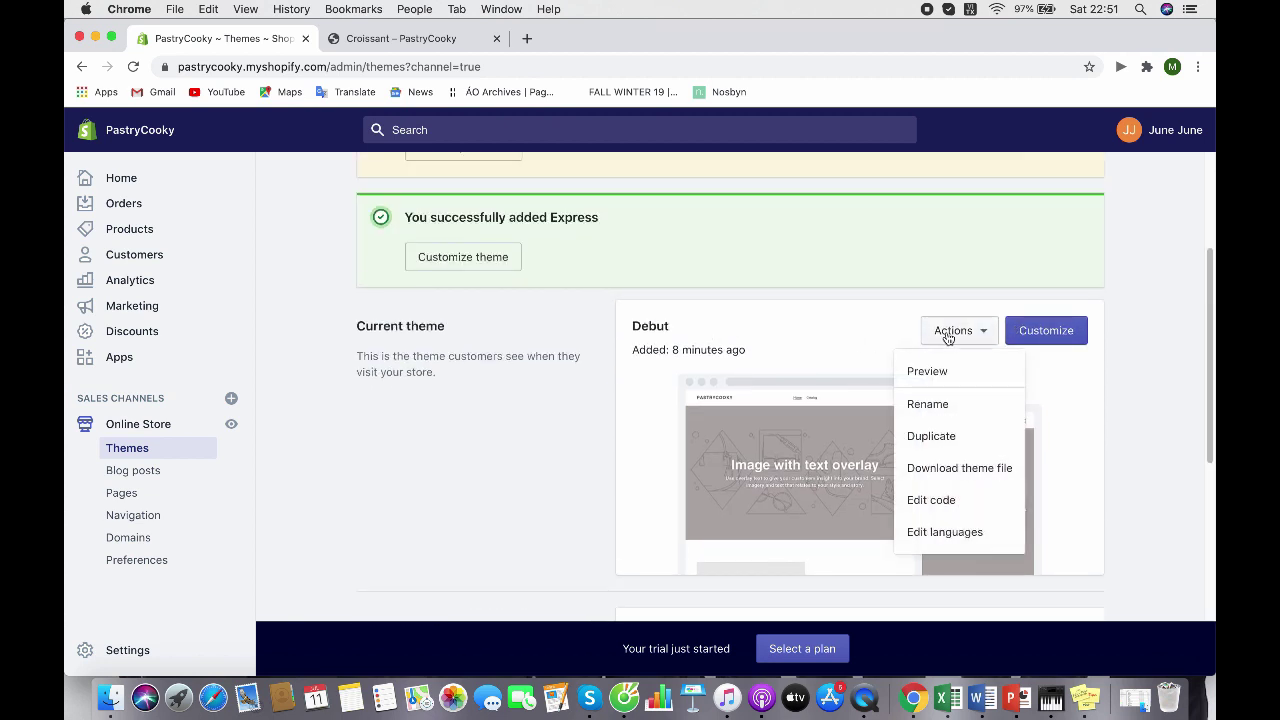
{"action": "left_click", "coordinate": [946, 408]}
{"action": "left_click", "coordinate": [658, 400]}
{"action": "key", "text": "BackSpace"}
{"action": "key", "text": "BackSpace"}
{"action": "key", "text": "BackSpace"}
{"action": "key", "text": "BackSpace"}
{"action": "key", "text": "BackSpace"}
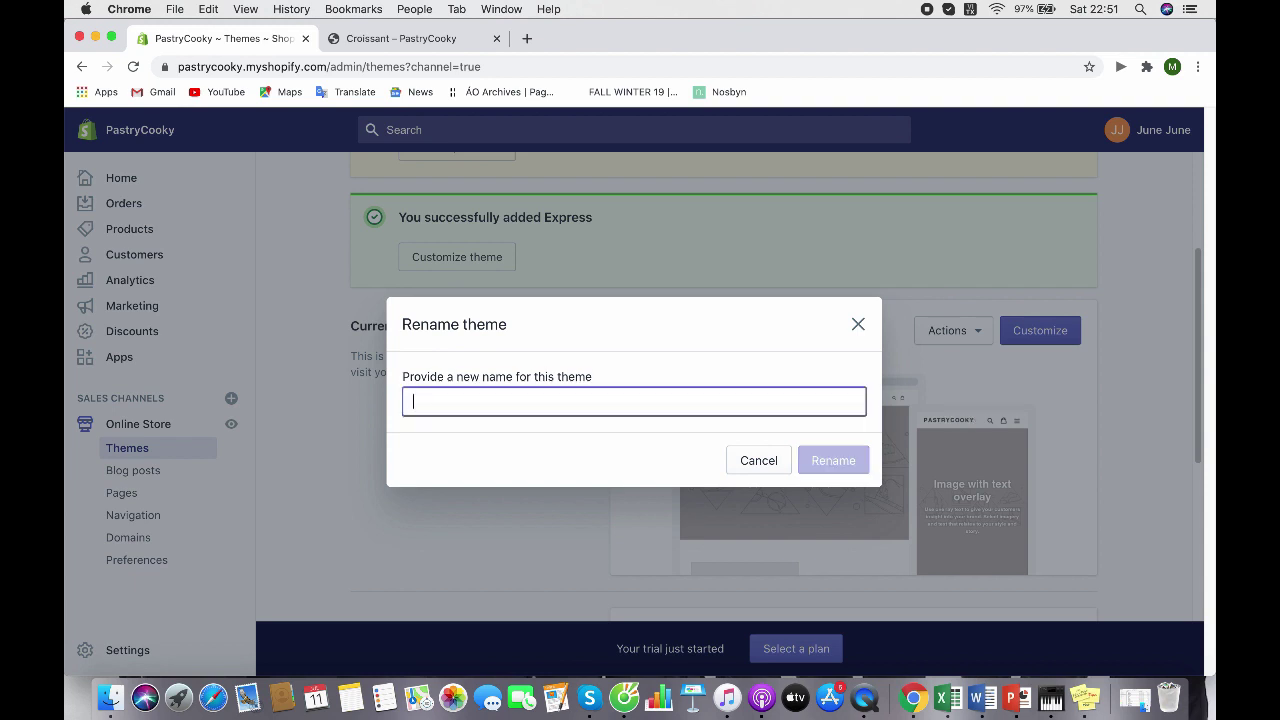
{"action": "type", "text": "My them"}
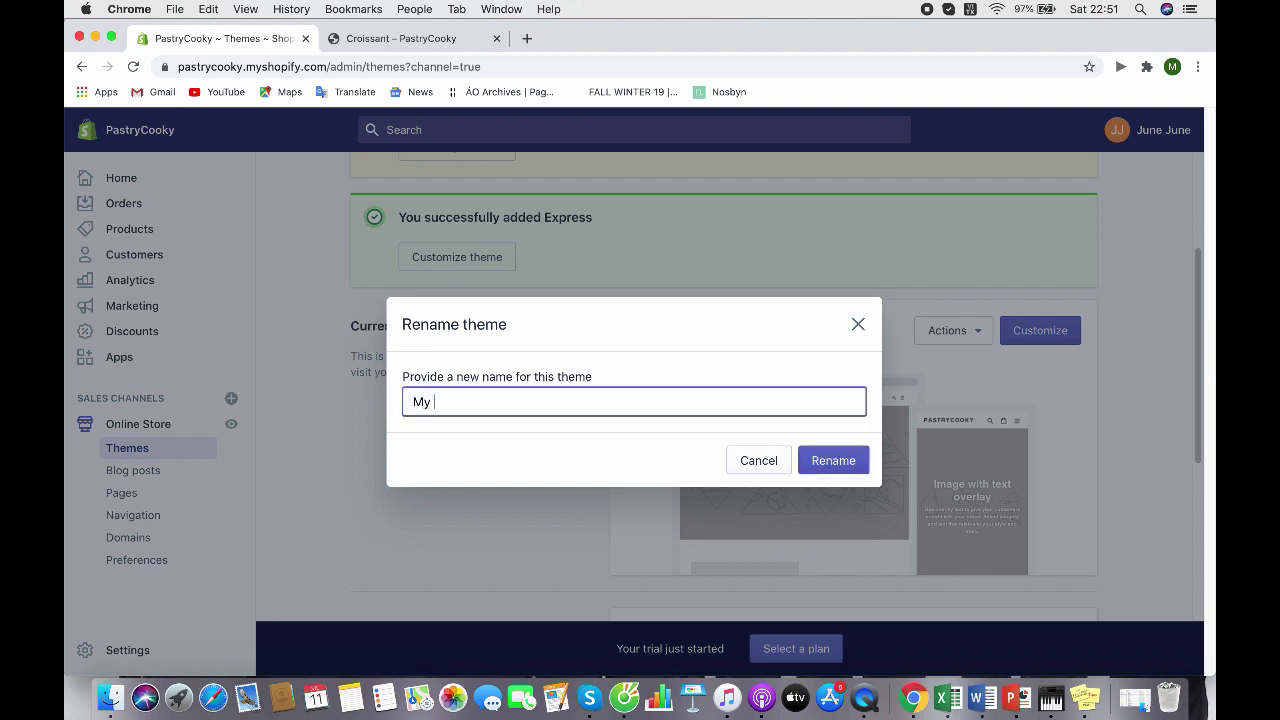
{"action": "type", "text": "e"}
{"action": "left_click", "coordinate": [835, 455]}
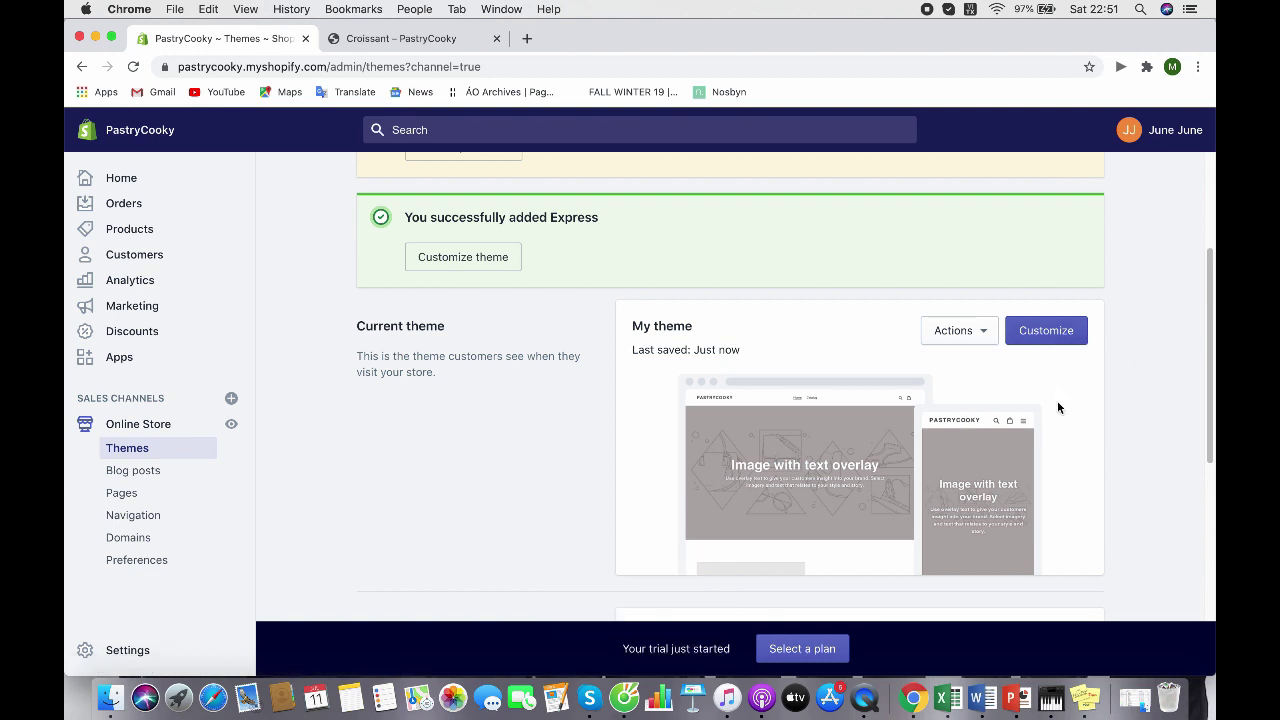
{"action": "left_click", "coordinate": [1060, 345]}
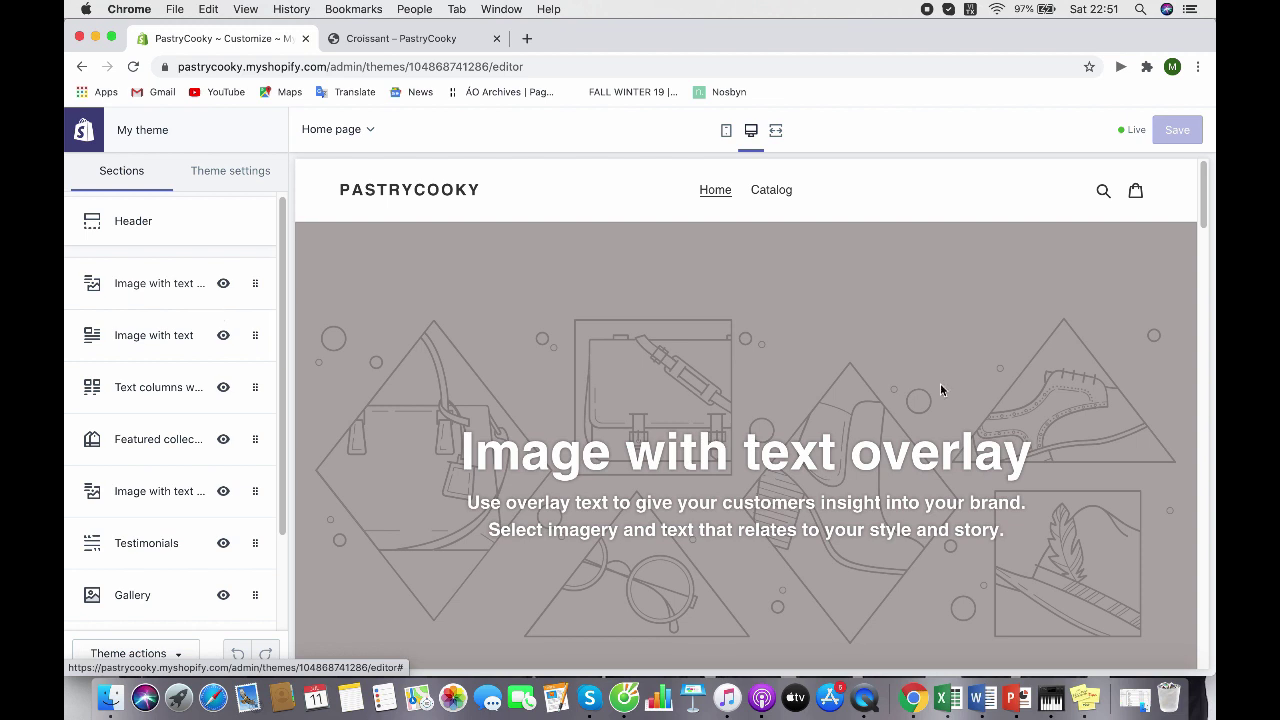
Scroll the editor preview through the placeholder text columns, featured collection, testimonials and gallery sections
{"action": "scroll", "coordinate": [918, 383], "scroll_direction": "down", "scroll_amount": 10}
{"action": "scroll", "coordinate": [915, 386], "scroll_direction": "up", "scroll_amount": 15}
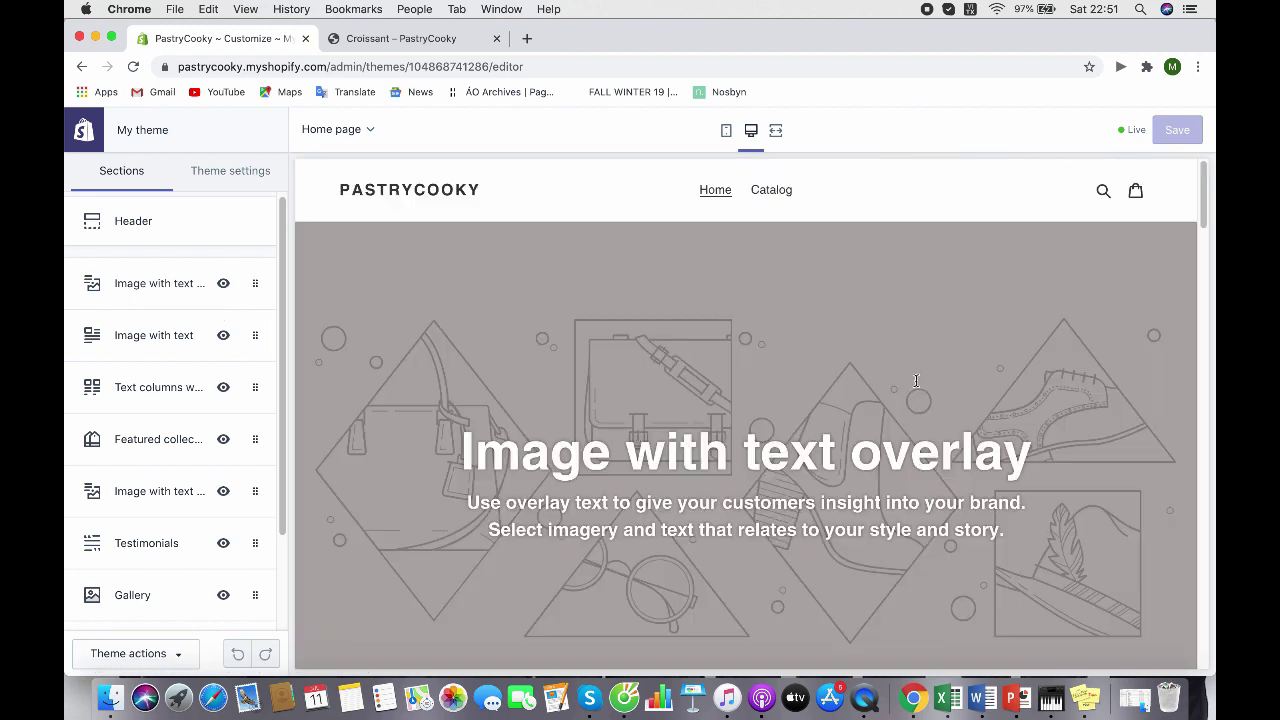
{"action": "scroll", "coordinate": [915, 386], "scroll_direction": "down", "scroll_amount": 5}
{"action": "scroll", "coordinate": [915, 386], "scroll_direction": "down", "scroll_amount": 15}
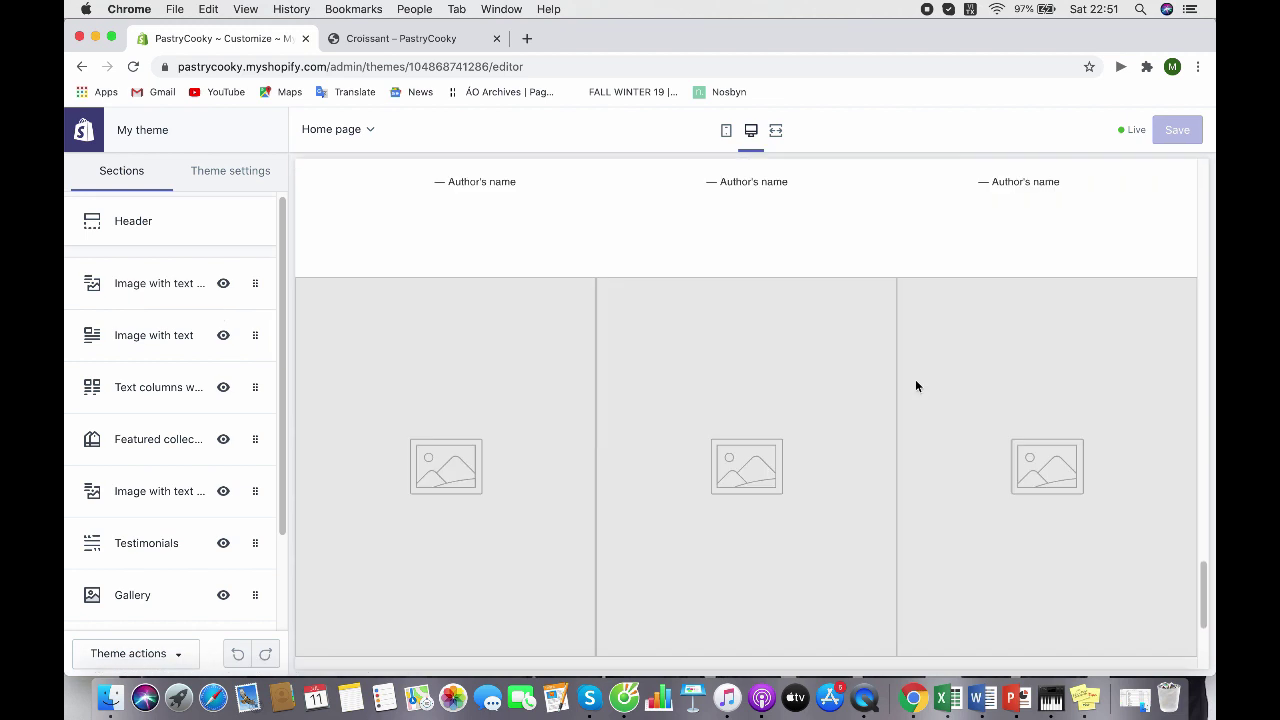
{"action": "scroll", "coordinate": [915, 386], "scroll_direction": "up", "scroll_amount": 15}
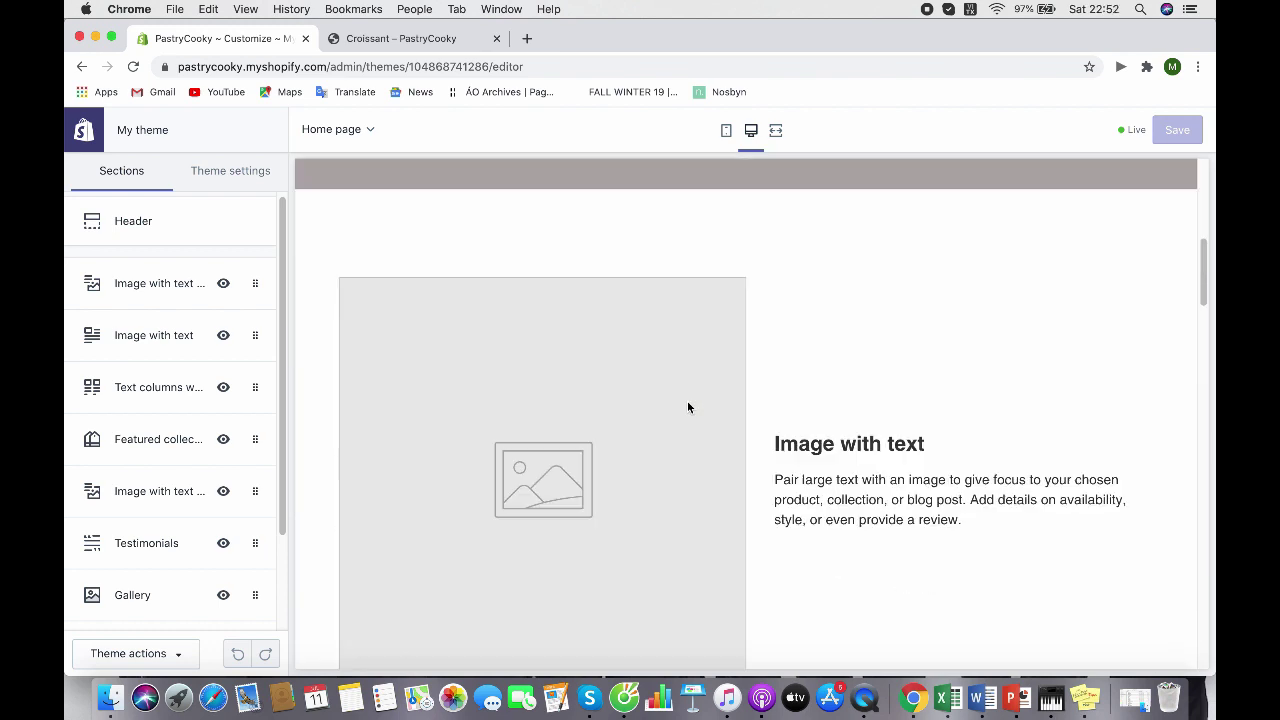
{"action": "scroll", "coordinate": [687, 400], "scroll_direction": "down", "scroll_amount": 5}
{"action": "scroll", "coordinate": [687, 400], "scroll_direction": "up", "scroll_amount": 5}
{"action": "scroll", "coordinate": [687, 407], "scroll_direction": "down", "scroll_amount": 5}
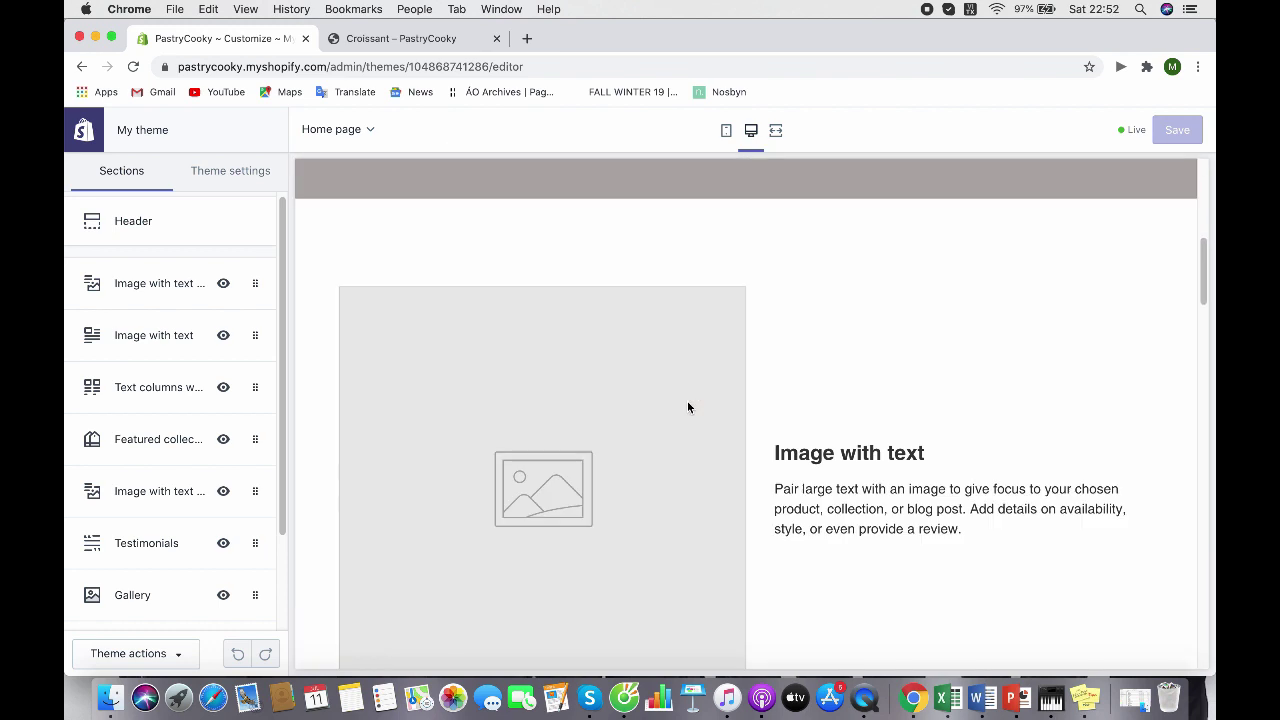
{"action": "scroll", "coordinate": [687, 407], "scroll_direction": "down", "scroll_amount": 6}
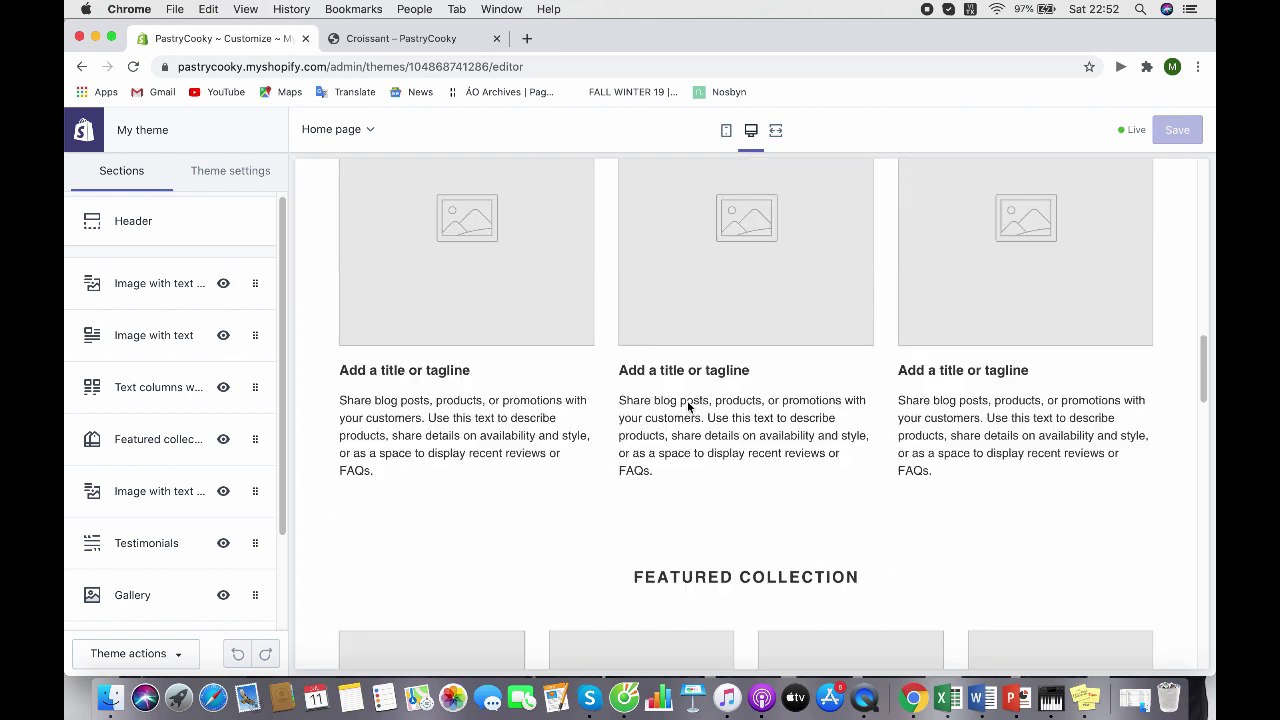
{"action": "scroll", "coordinate": [687, 402], "scroll_direction": "down", "scroll_amount": 3}
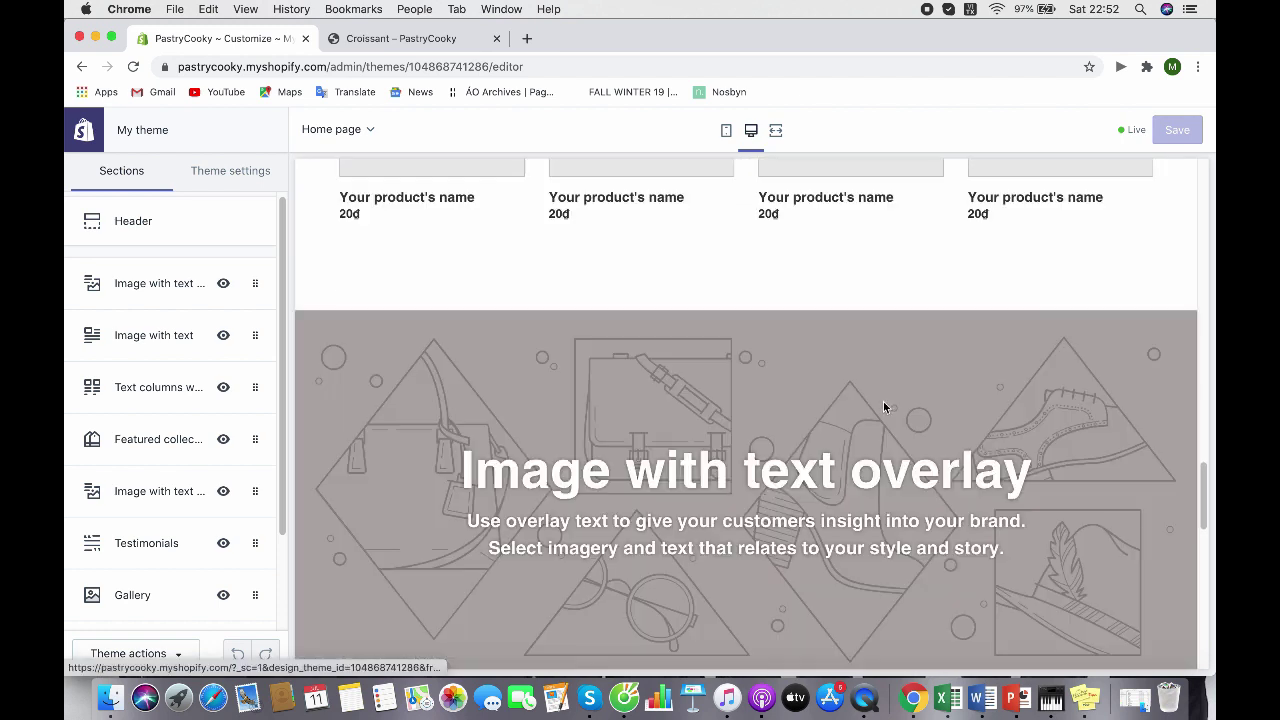
{"action": "scroll", "coordinate": [881, 401], "scroll_direction": "down", "scroll_amount": 10}
{"action": "scroll", "coordinate": [881, 407], "scroll_direction": "down", "scroll_amount": 4}
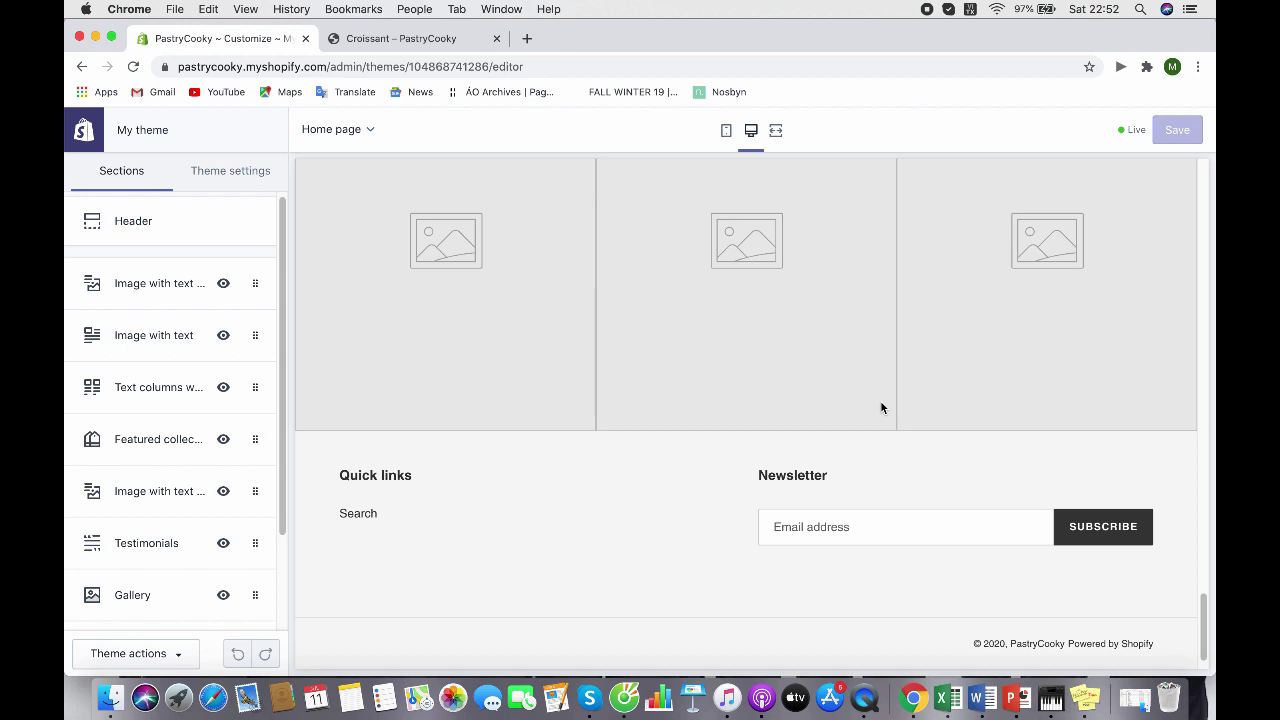
{"action": "scroll", "coordinate": [881, 407], "scroll_direction": "up", "scroll_amount": 6}
{"action": "scroll", "coordinate": [881, 407], "scroll_direction": "down", "scroll_amount": 4}
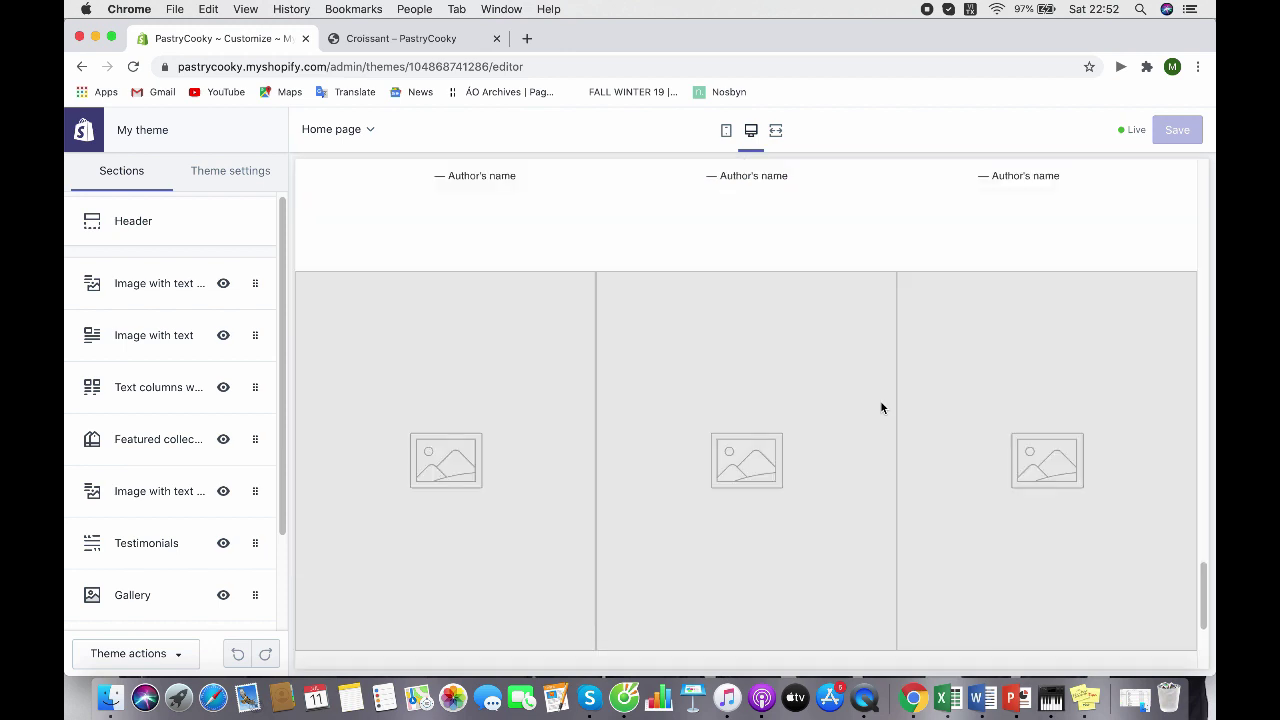
{"action": "scroll", "coordinate": [881, 407], "scroll_direction": "down", "scroll_amount": 1}
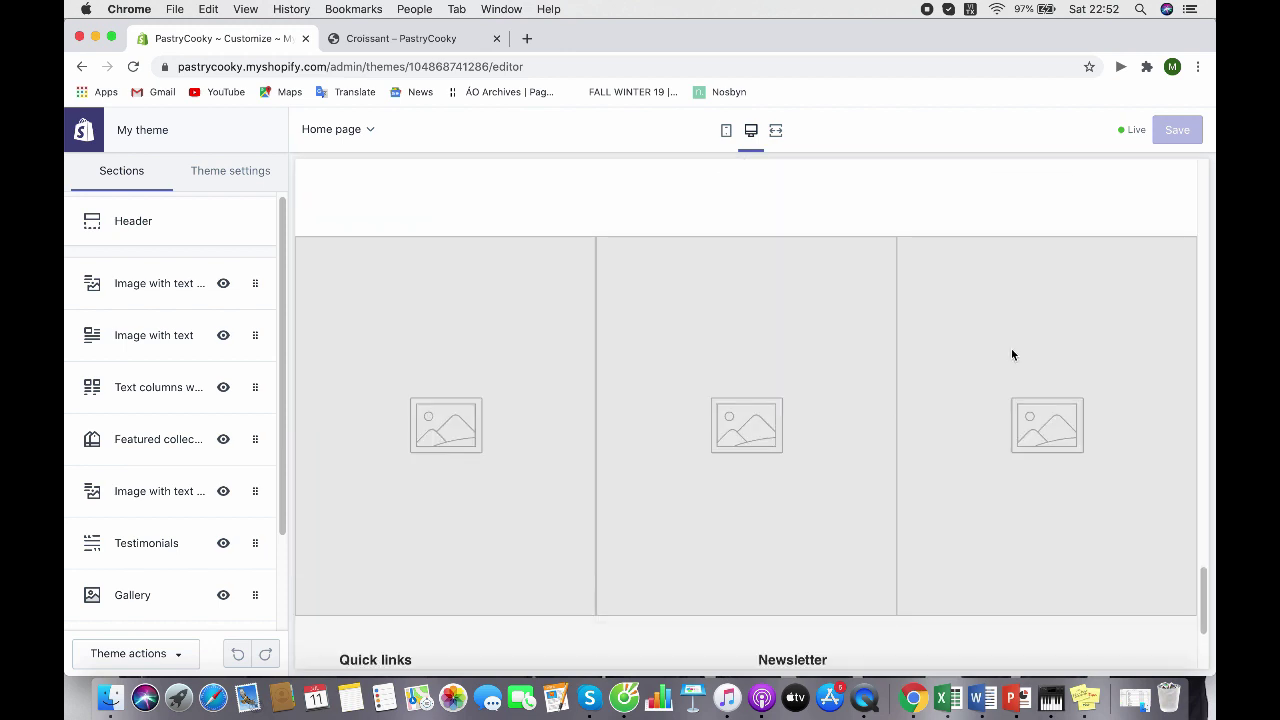
Set the pastry photo as the image of the hero image-with-text-overlay banner
{"action": "left_click", "coordinate": [157, 285]}
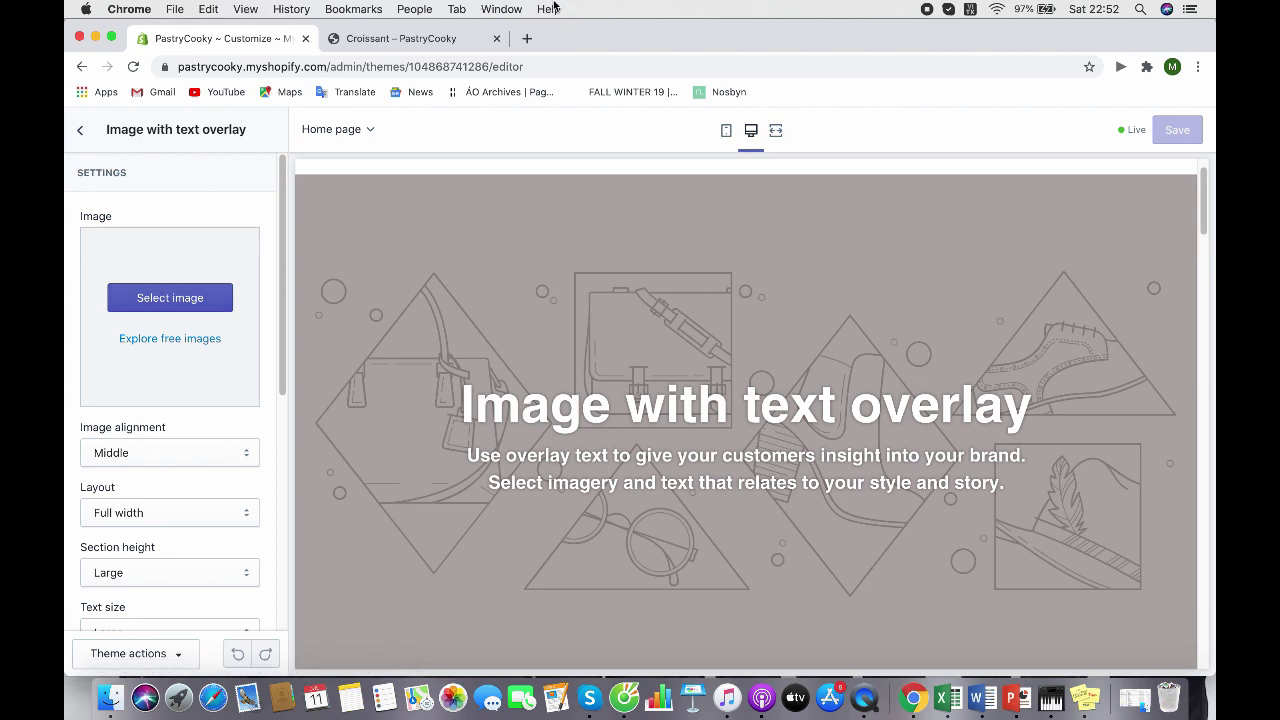
{"action": "left_click", "coordinate": [145, 378]}
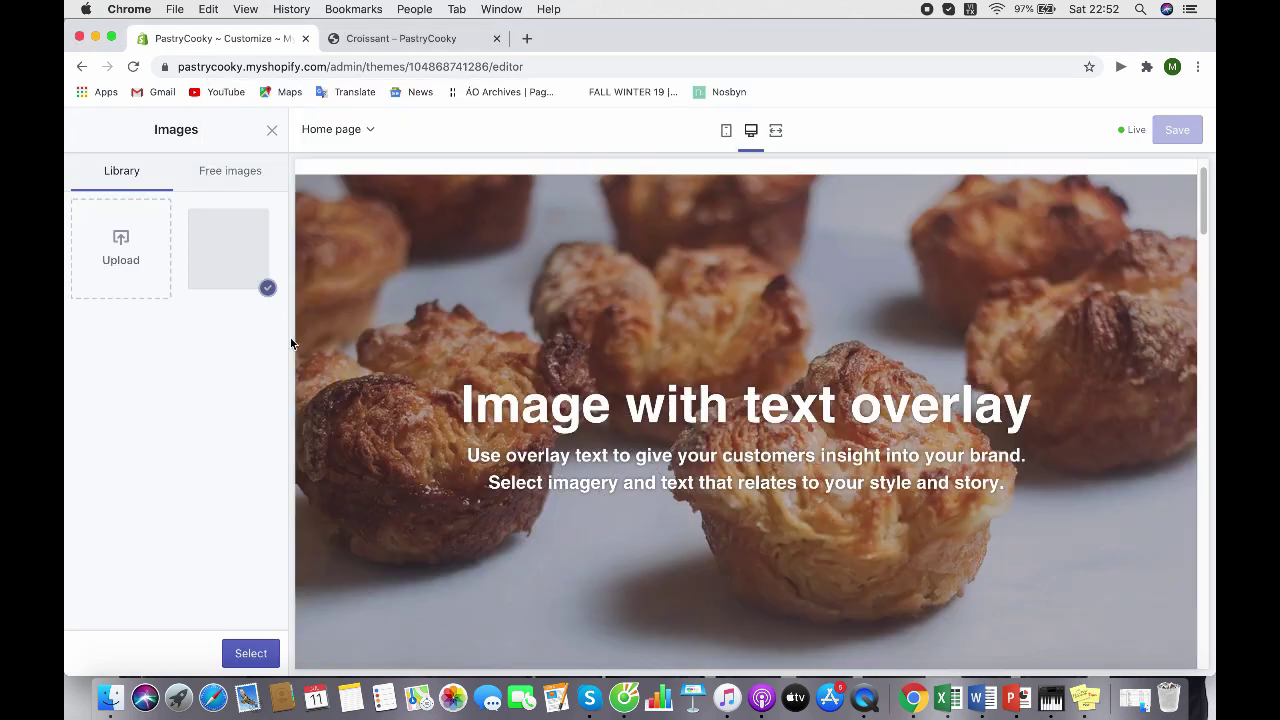
{"action": "left_click", "coordinate": [230, 170]}
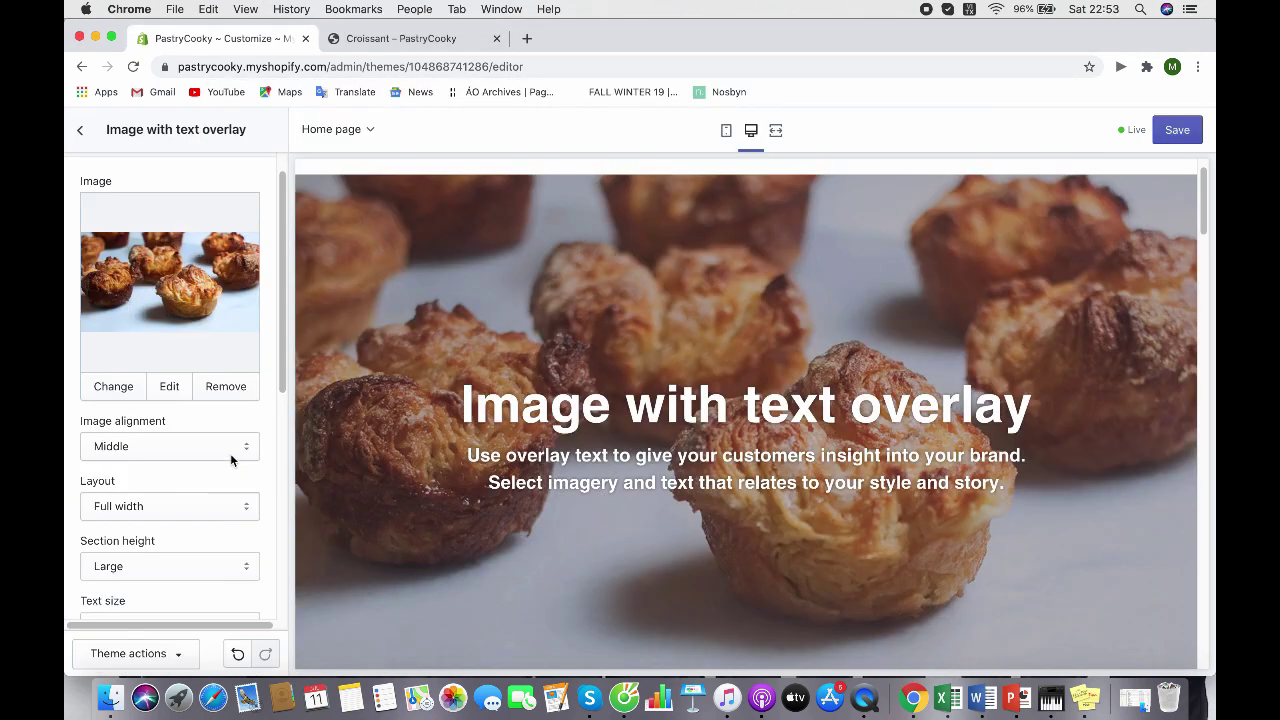
Change the overlay text to 'Finest pastries for your beautiful day' and add 'PastryCooky is one of the best pastry shop in town'
{"action": "scroll", "coordinate": [232, 410], "scroll_direction": "down", "scroll_amount": 2}
{"action": "scroll", "coordinate": [234, 371], "scroll_direction": "down", "scroll_amount": 3}
{"action": "key", "text": "super+a"}
{"action": "key", "text": "BackSpace"}
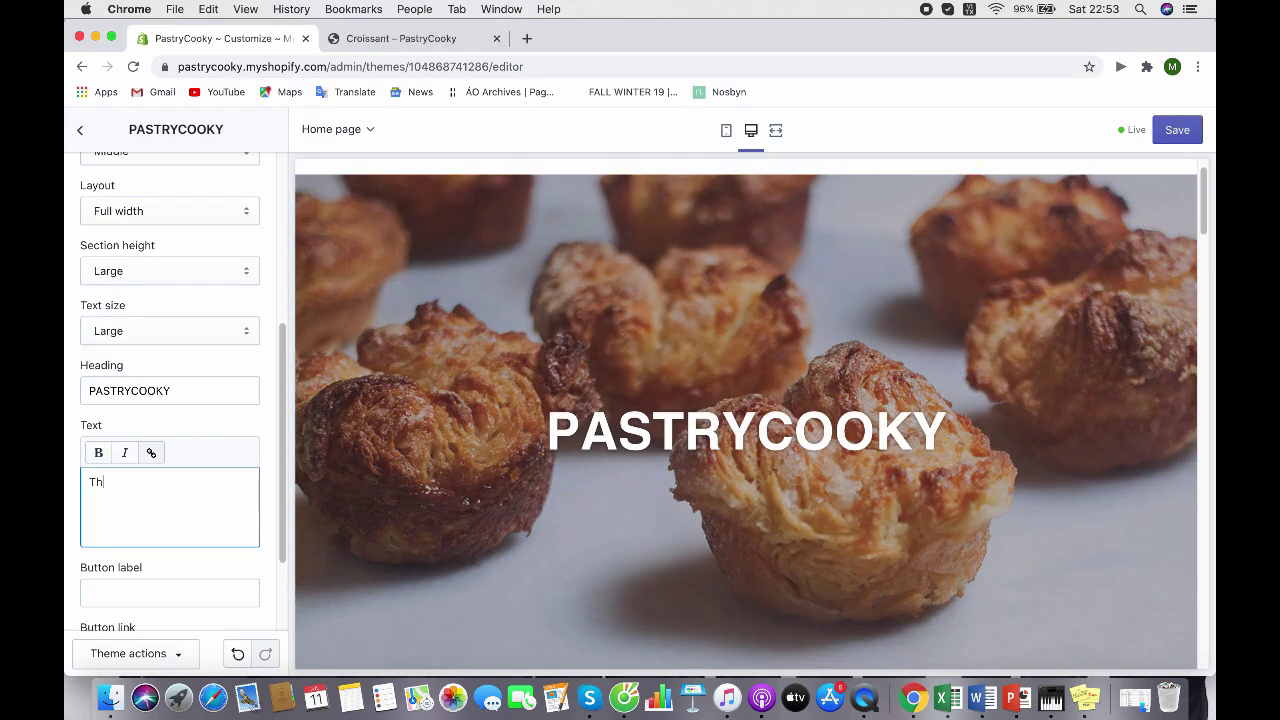
{"action": "type", "text": "nest pastries for your beautiful day"}
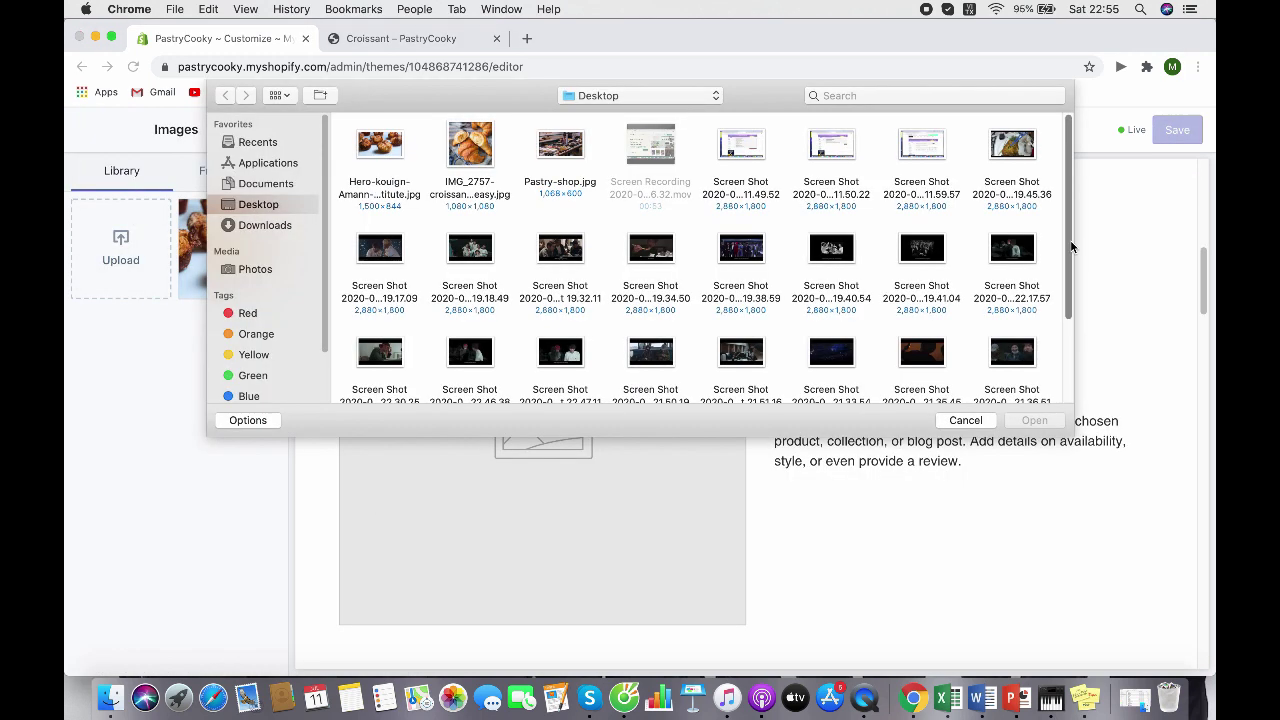
{"action": "type", "text": "O"}
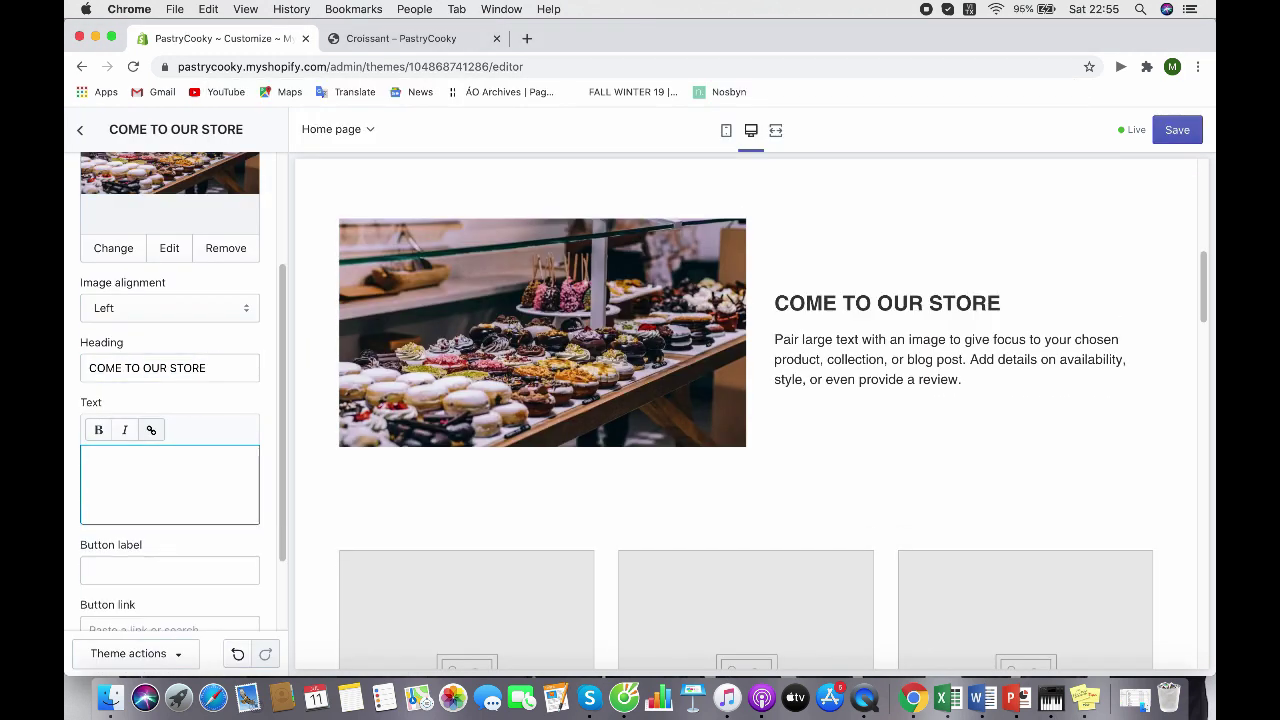
{"action": "type", "text": "PastryCooky is one of the best pastry shop in town"}
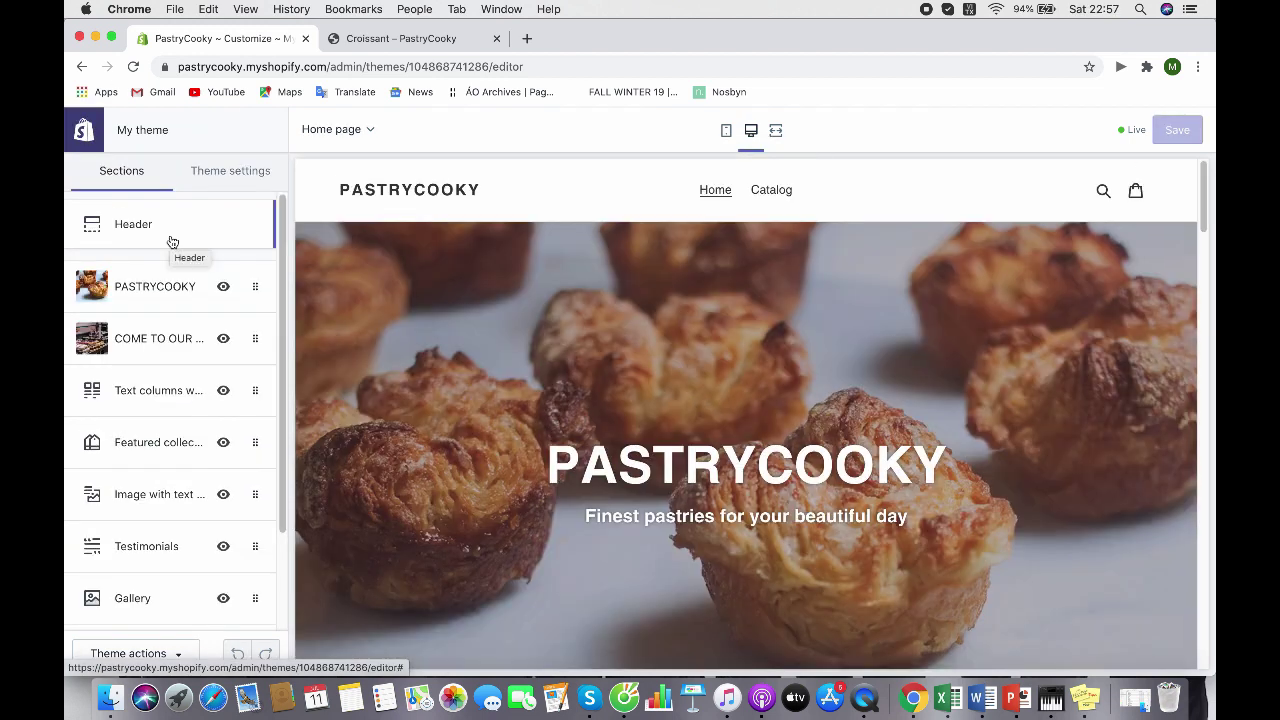
Set the header announcement to 'Free shipping worldwide' with a pink bar, show it, and save
{"action": "left_click", "coordinate": [172, 242]}
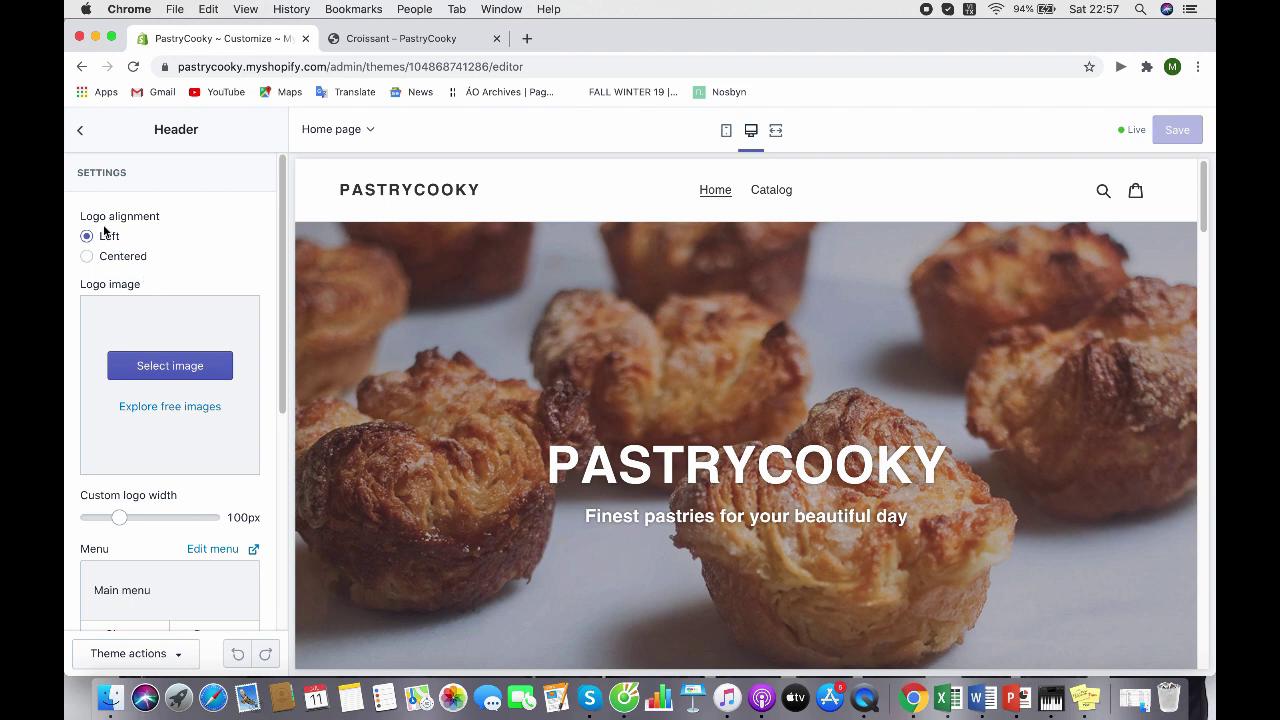
{"action": "scroll", "coordinate": [118, 280], "scroll_direction": "down", "scroll_amount": 5}
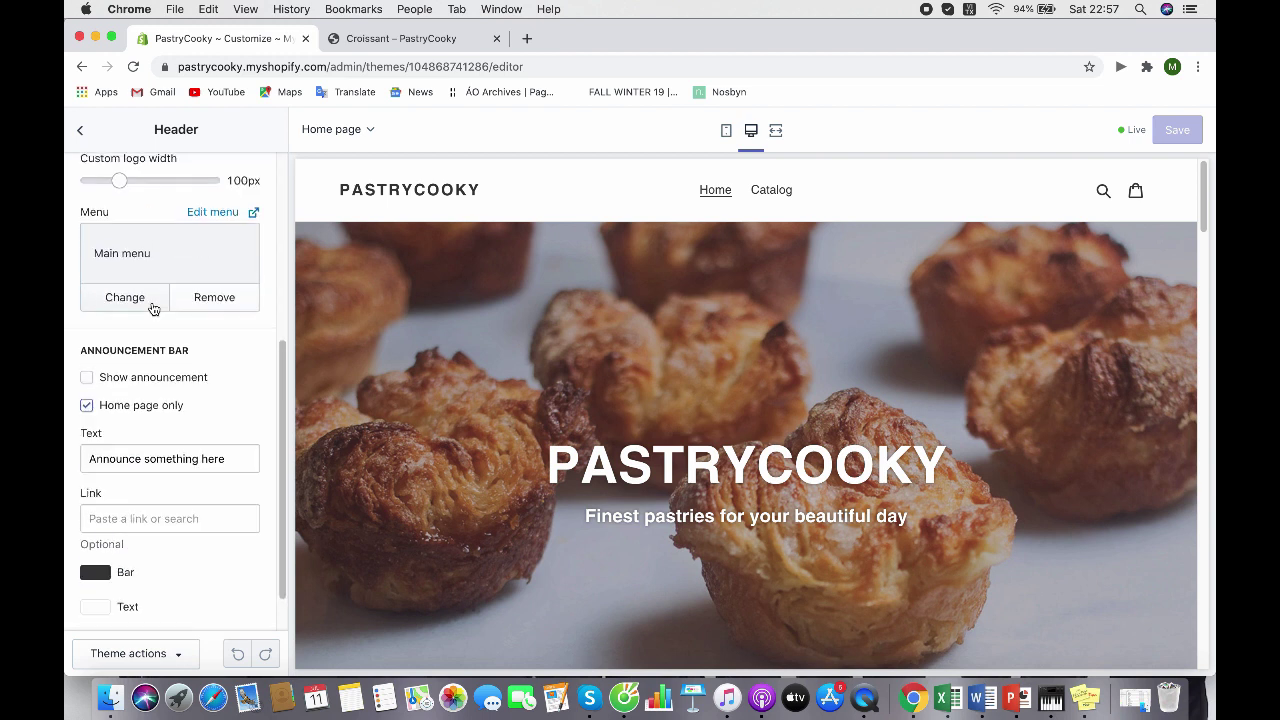
{"action": "left_click", "coordinate": [234, 463]}
{"action": "key", "text": "super+a"}
{"action": "key", "text": "BackSpace"}
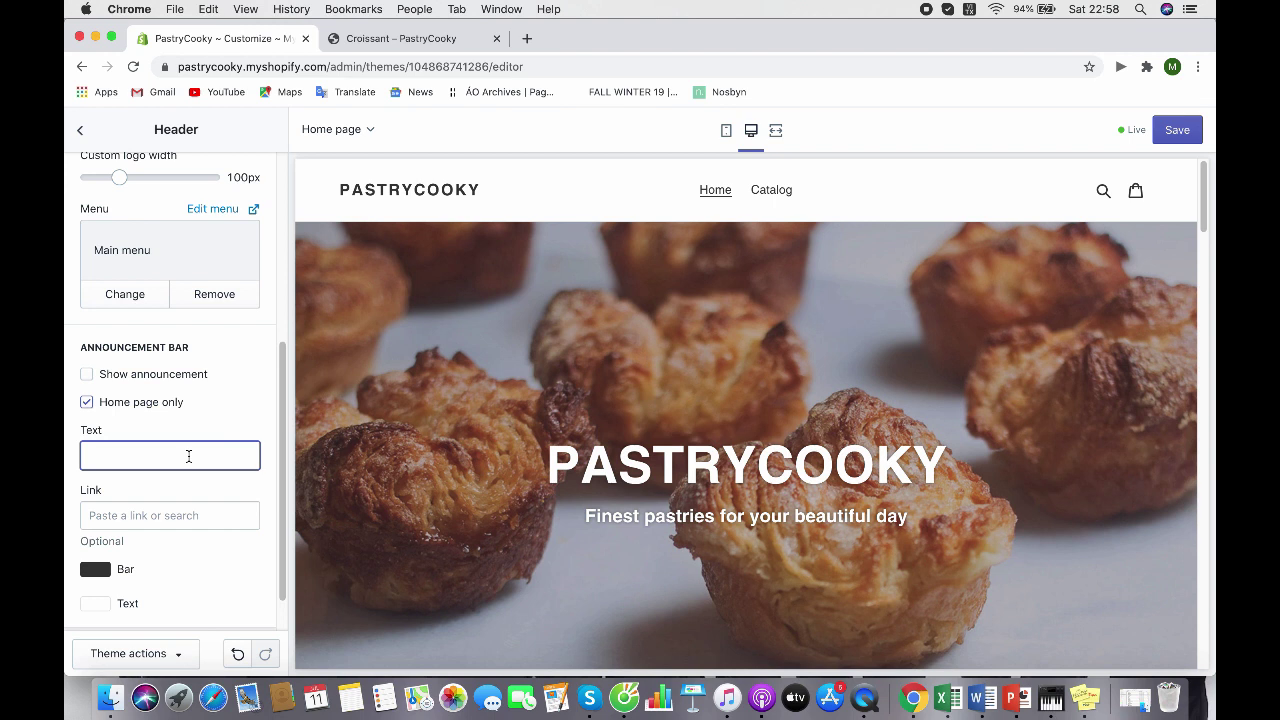
{"action": "type", "text": "Free shipping worldwide"}
{"action": "left_click", "coordinate": [95, 569]}
{"action": "left_click", "coordinate": [106, 452]}
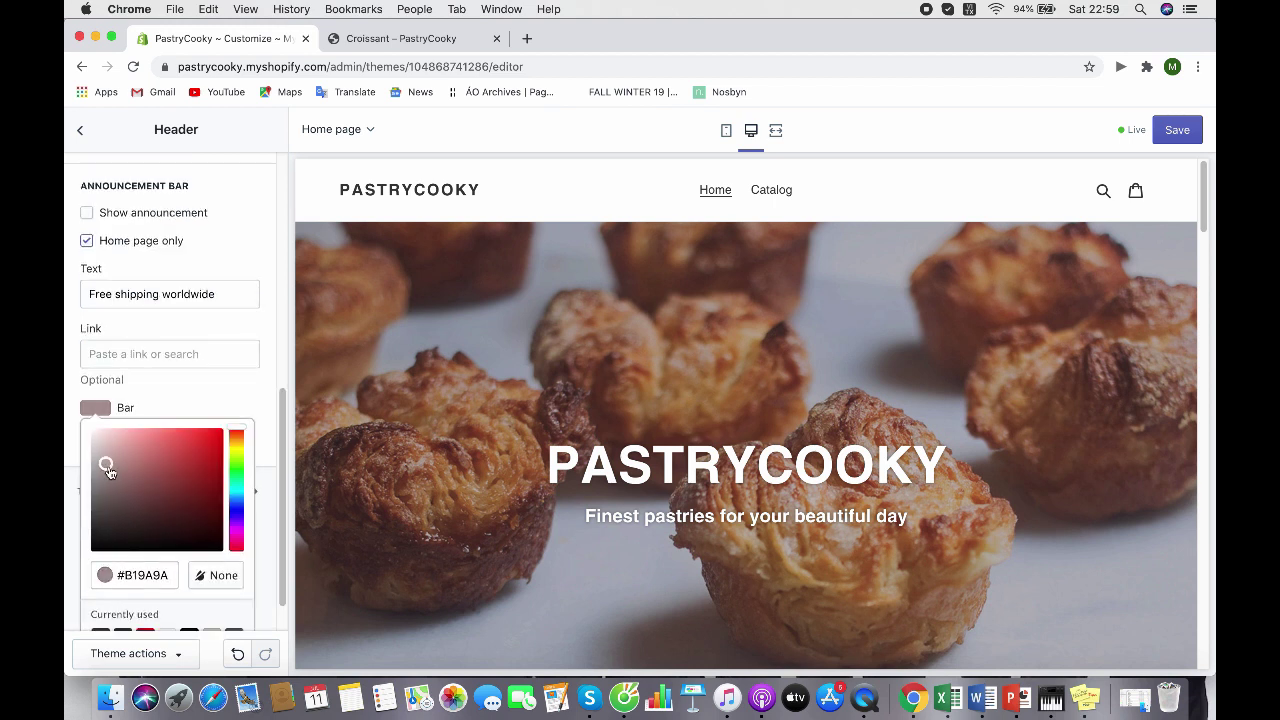
{"action": "left_click", "coordinate": [201, 541]}
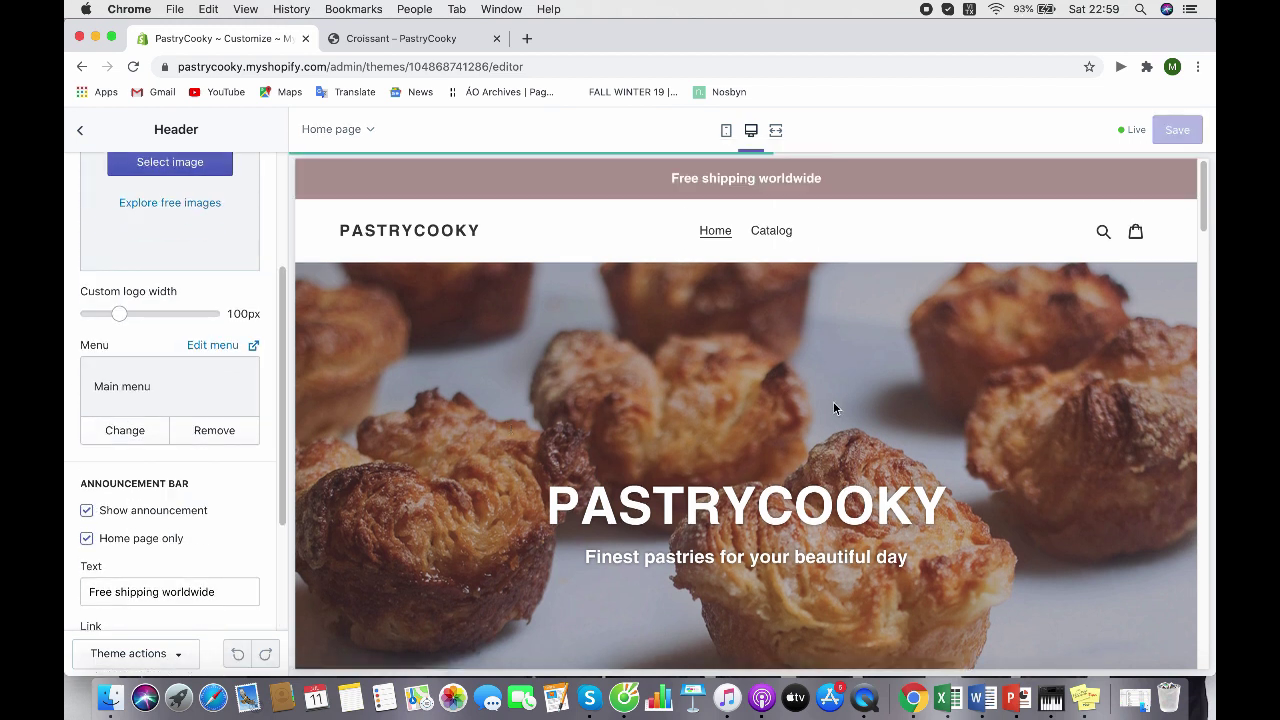
Retitle the featured collection 'Pastry of the day', feature the Home page collection, and save
{"action": "scroll", "coordinate": [708, 329], "scroll_direction": "down", "scroll_amount": 10}
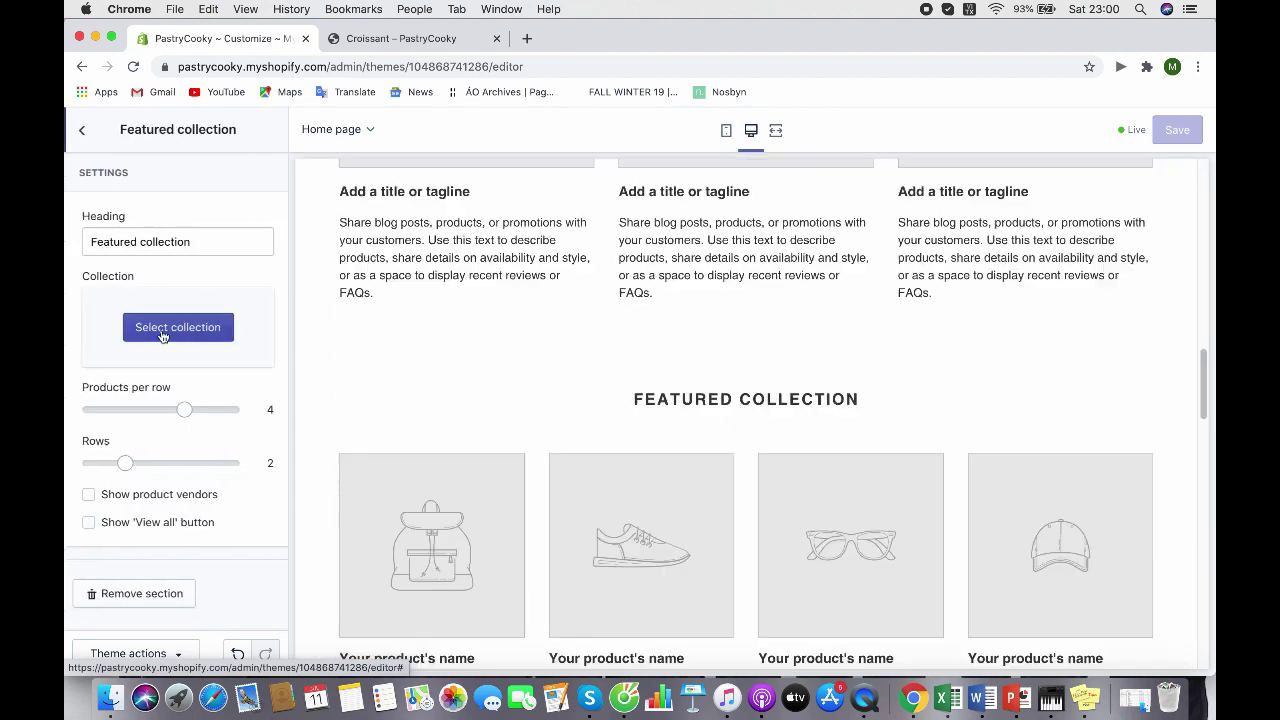
{"action": "scroll", "coordinate": [374, 357], "scroll_direction": "down", "scroll_amount": 1}
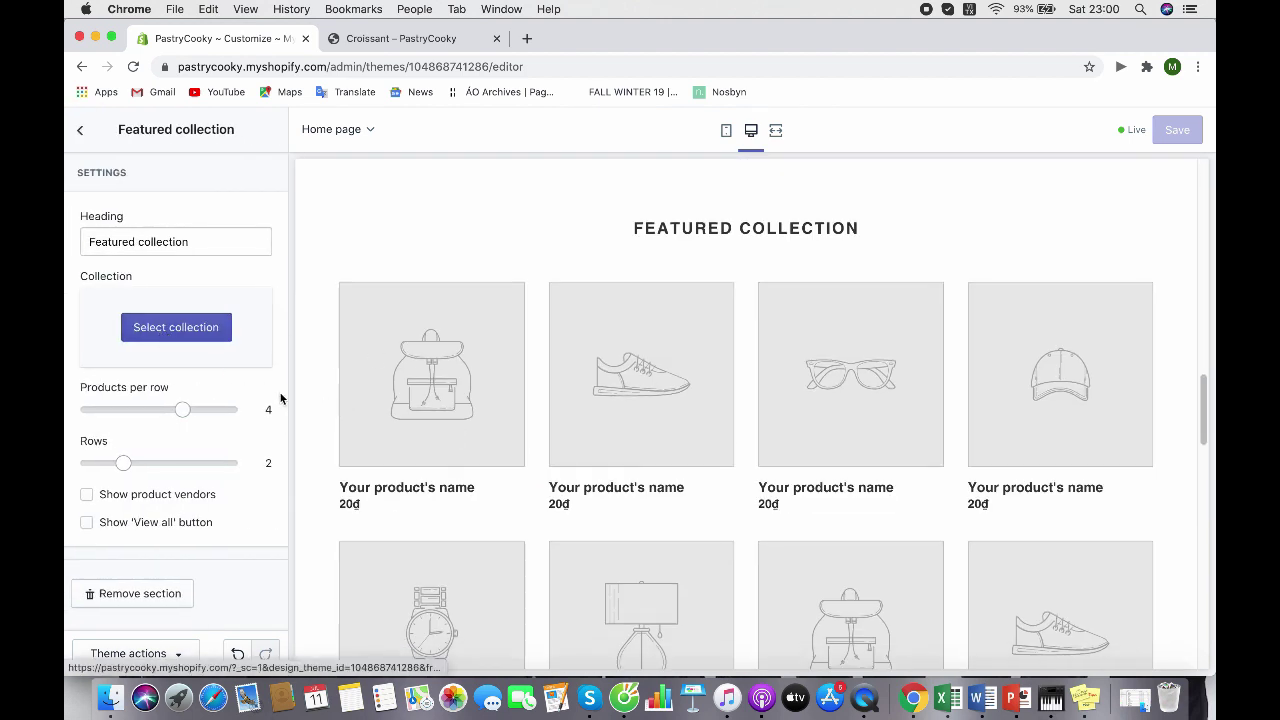
{"action": "triple_click", "coordinate": [229, 247]}
{"action": "type", "text": "P"}
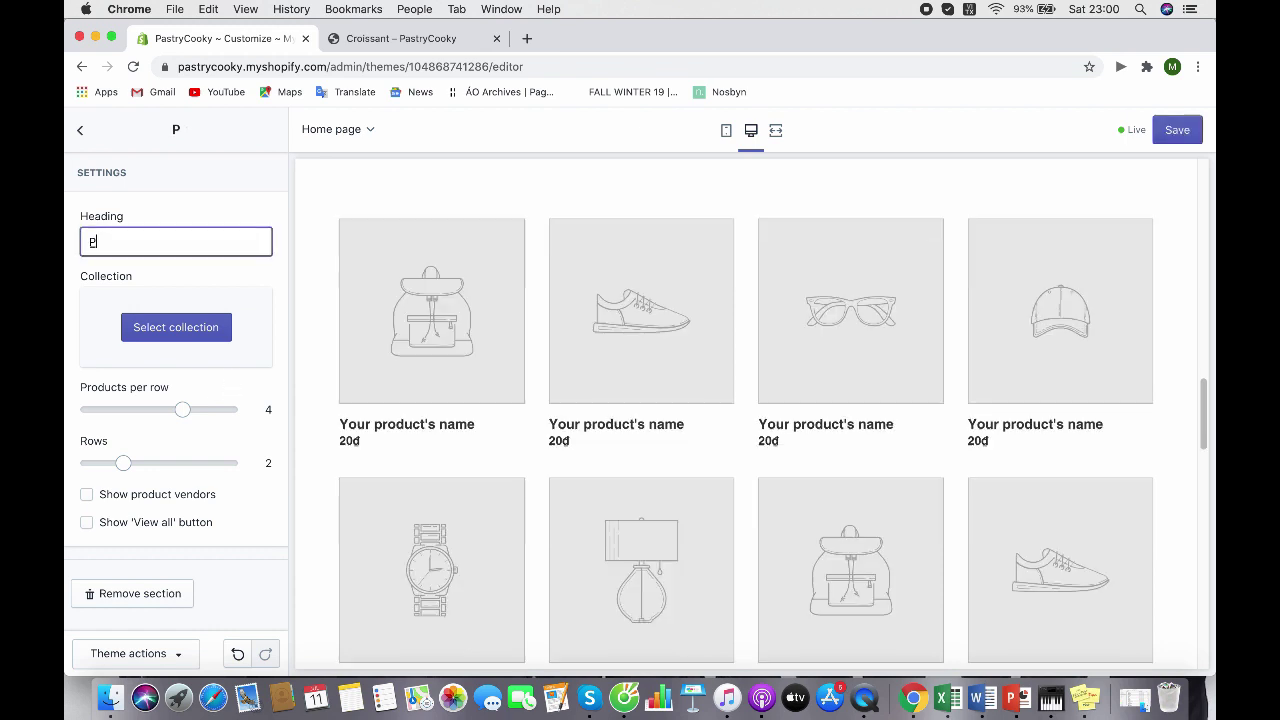
{"action": "type", "text": "astr"}
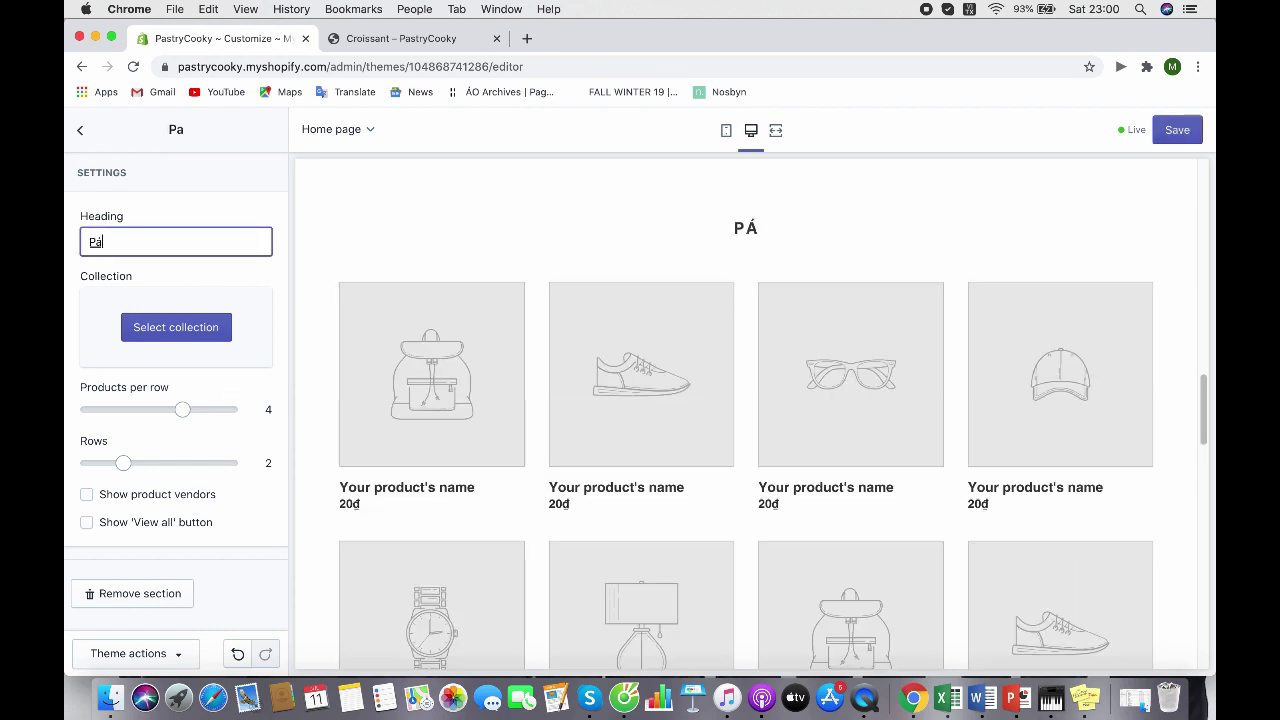
{"action": "type", "text": "y"}
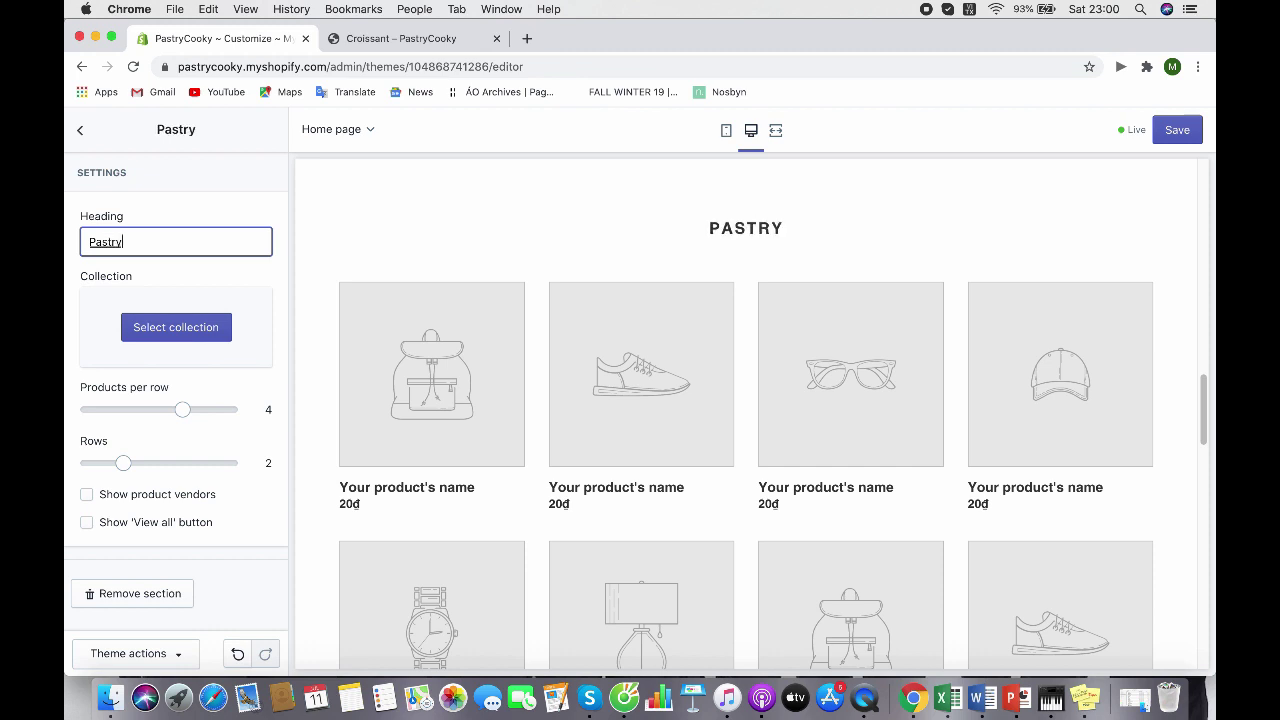
{"action": "type", "text": " of the day"}
{"action": "left_click", "coordinate": [228, 328]}
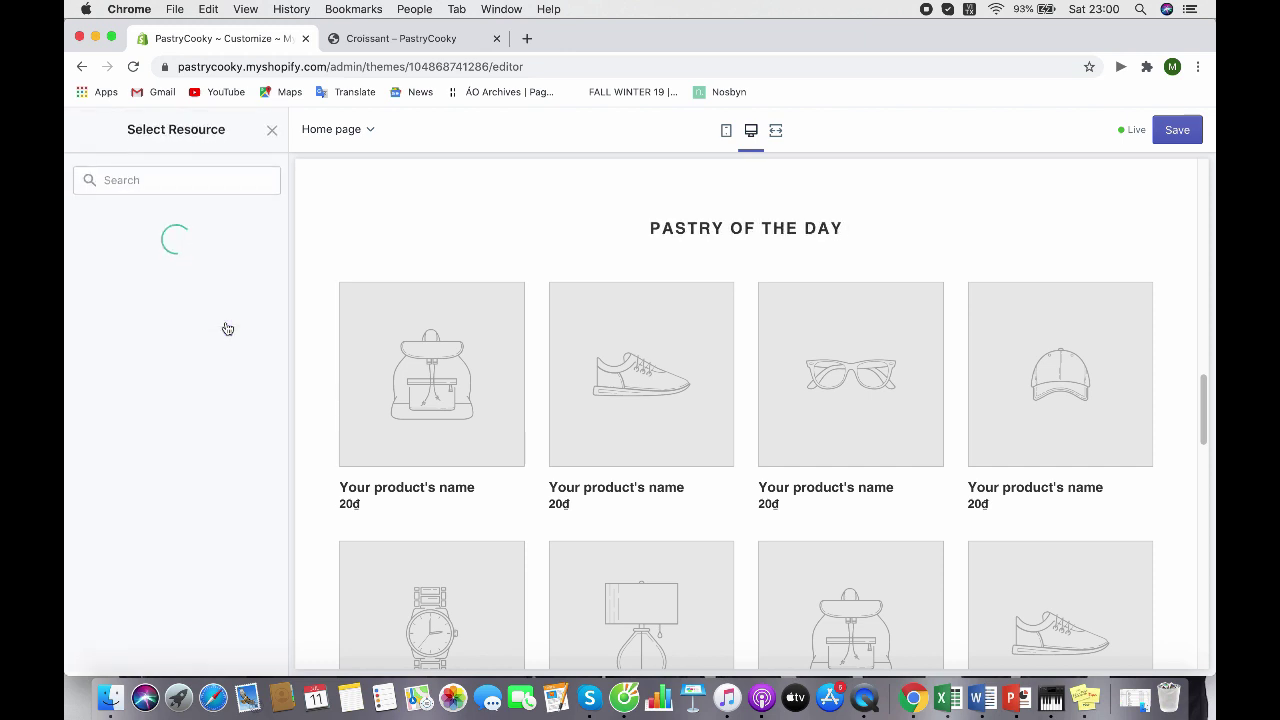
{"action": "left_click", "coordinate": [232, 291]}
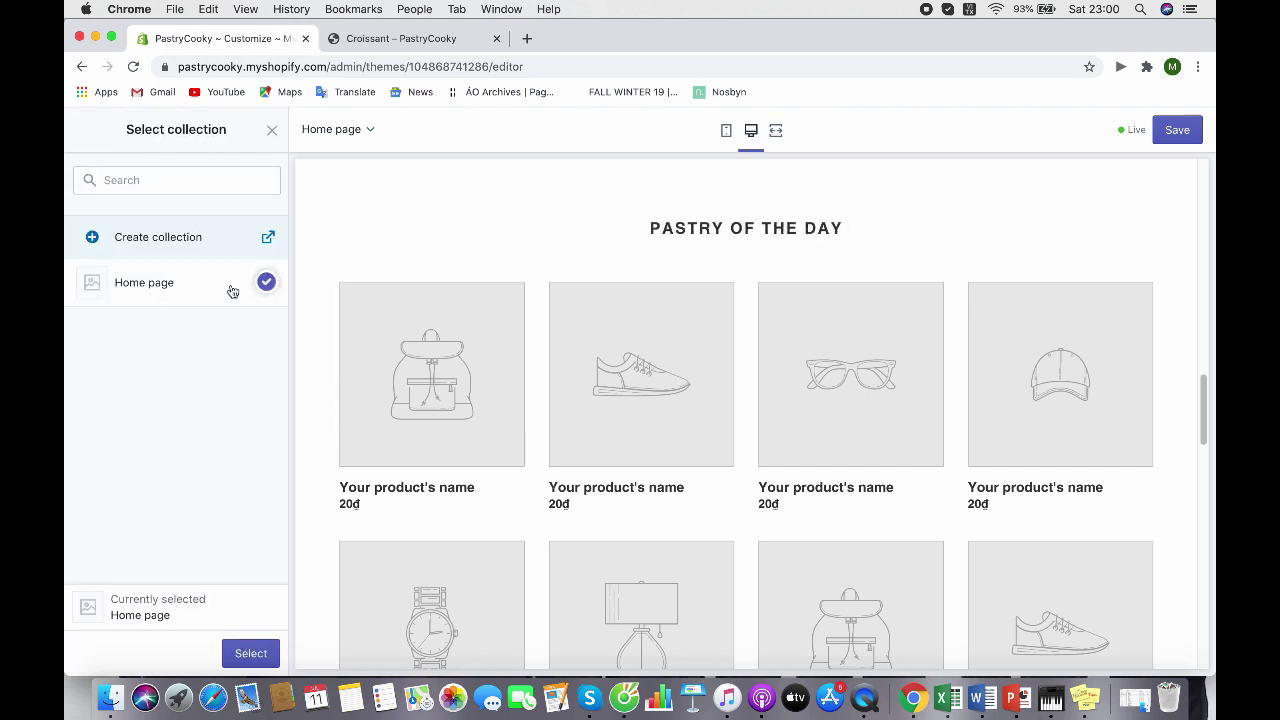
{"action": "left_click", "coordinate": [238, 654]}
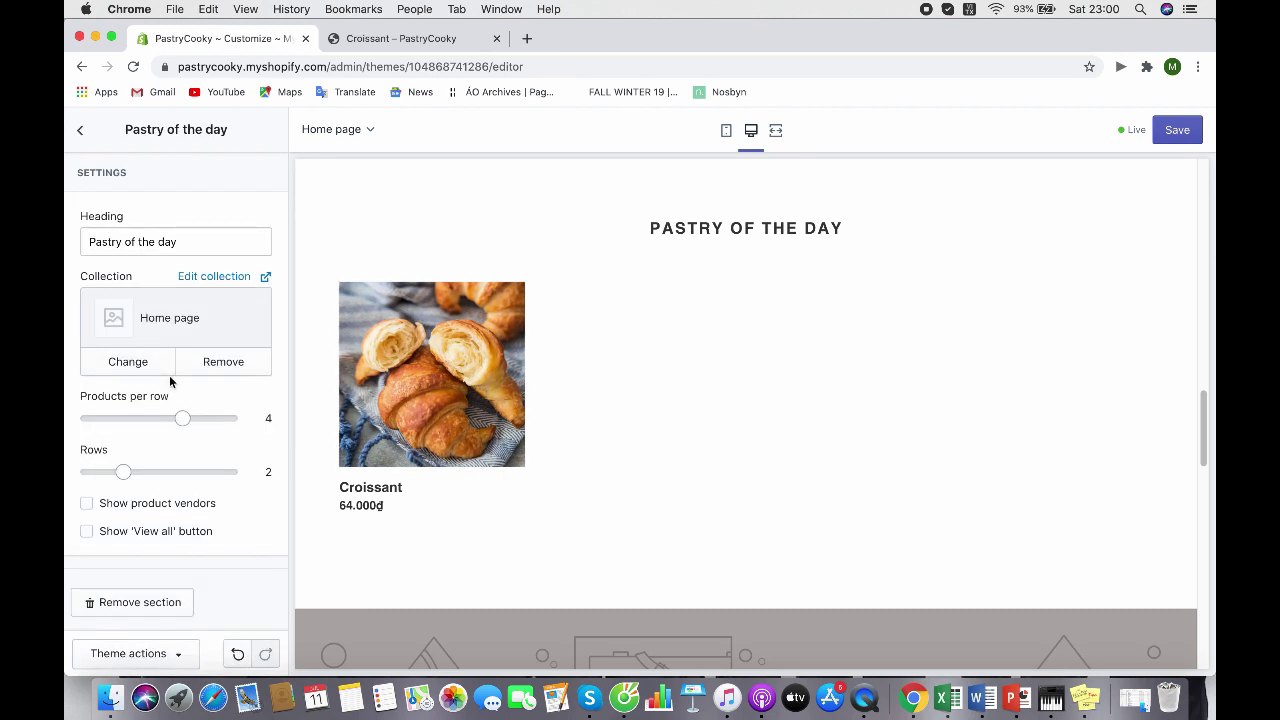
{"action": "left_click", "coordinate": [1172, 133]}
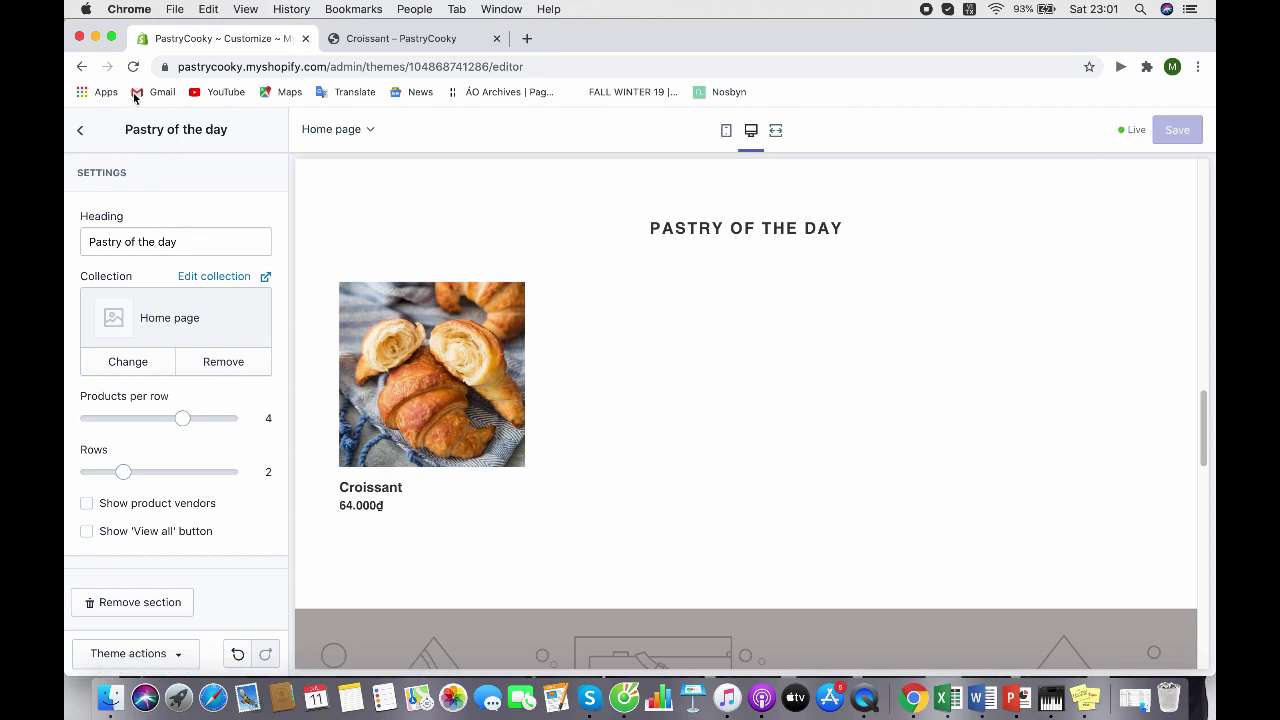
Return to the home page sections list and switch the preview to mobile and back to desktop
{"action": "left_click", "coordinate": [81, 130]}
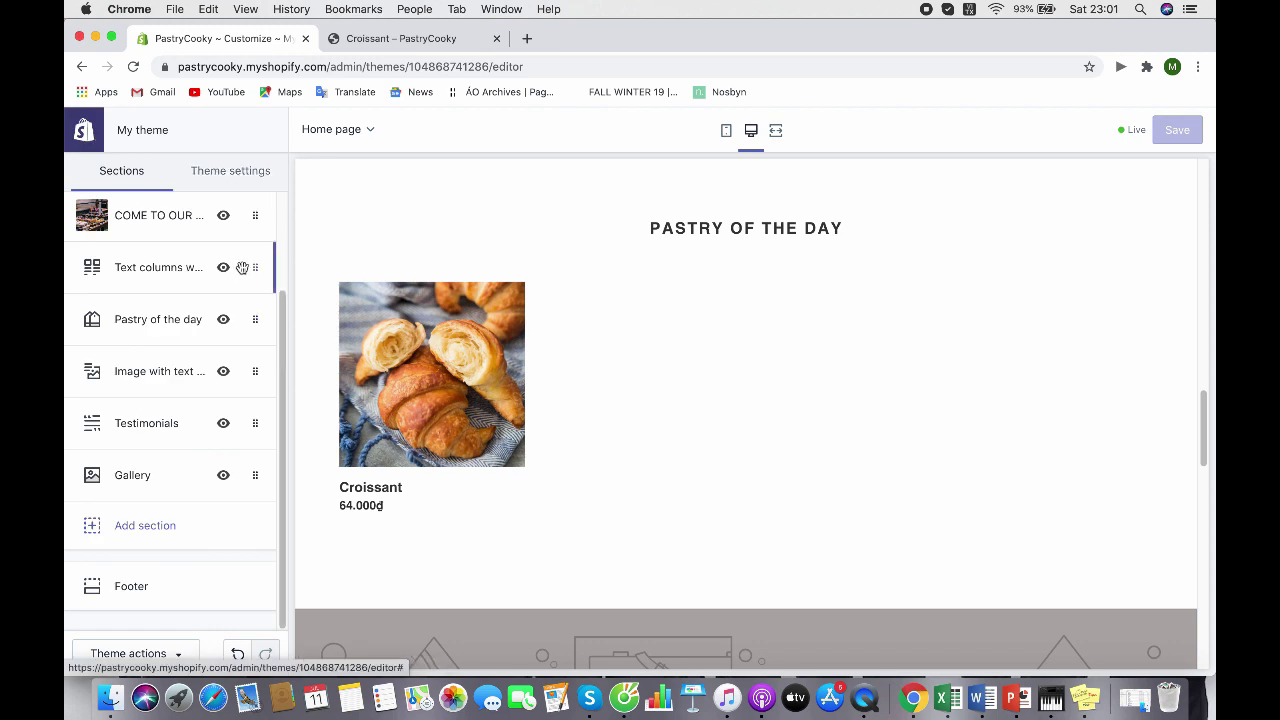
{"action": "left_click_drag", "start_coordinate": [284, 345], "coordinate": [277, 194]}
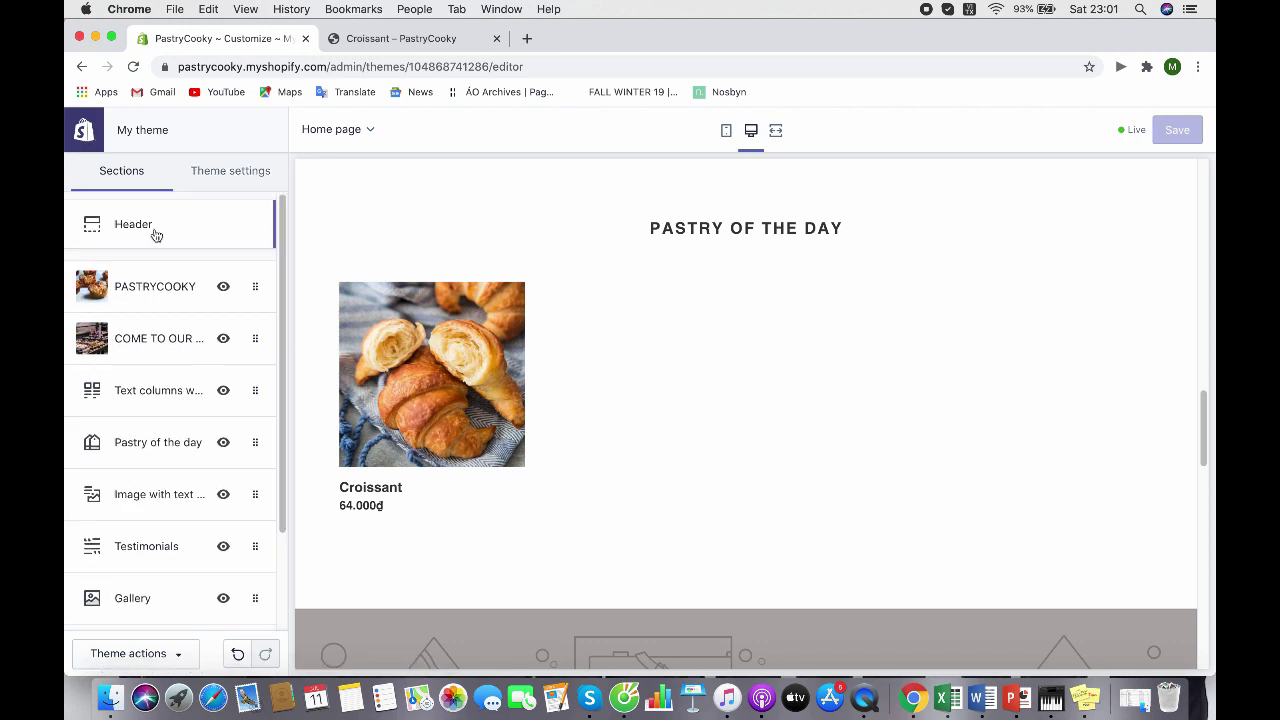
{"action": "left_click", "coordinate": [726, 131]}
{"action": "left_click", "coordinate": [750, 131]}
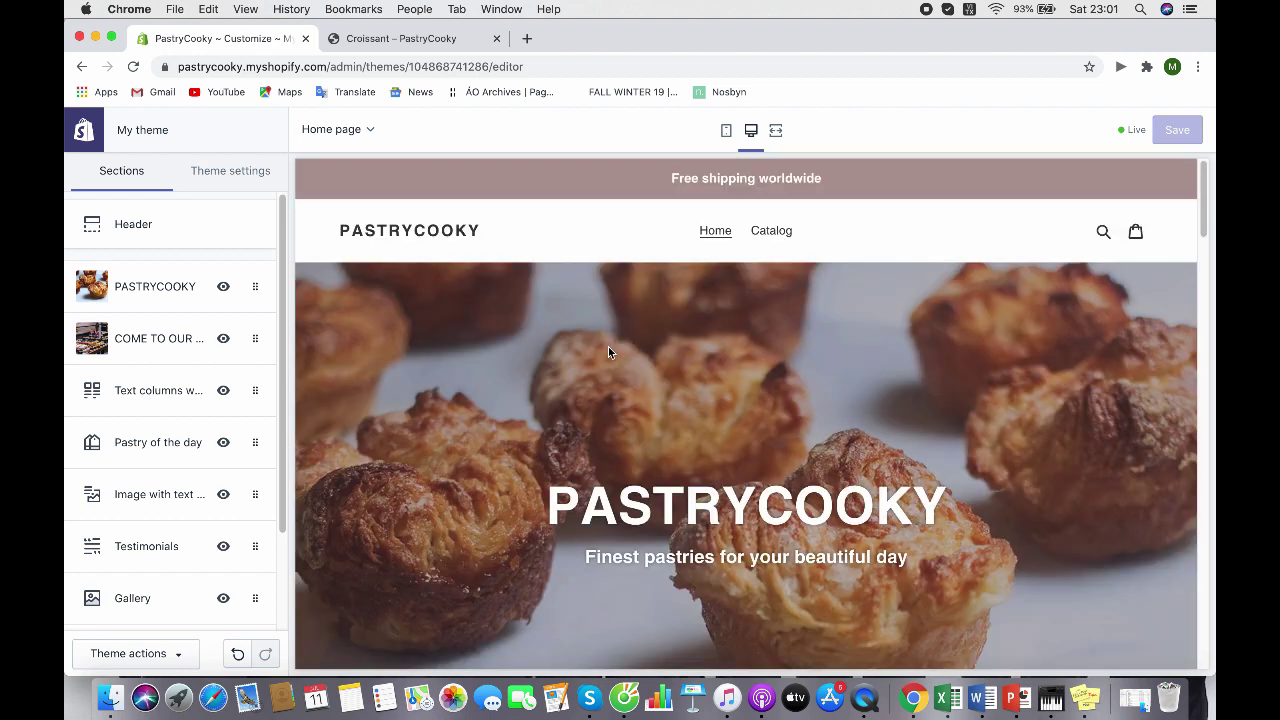
Scroll the desktop preview to check the Free shipping worldwide bar above the PASTRYCOOKY banner
{"action": "scroll", "coordinate": [608, 350], "scroll_direction": "down", "scroll_amount": 5}
{"action": "scroll", "coordinate": [608, 352], "scroll_direction": "up", "scroll_amount": 10}
{"action": "scroll", "coordinate": [608, 352], "scroll_direction": "down", "scroll_amount": 3}
{"action": "scroll", "coordinate": [608, 350], "scroll_direction": "down", "scroll_amount": 10}
{"action": "scroll", "coordinate": [519, 364], "scroll_direction": "up", "scroll_amount": 2}
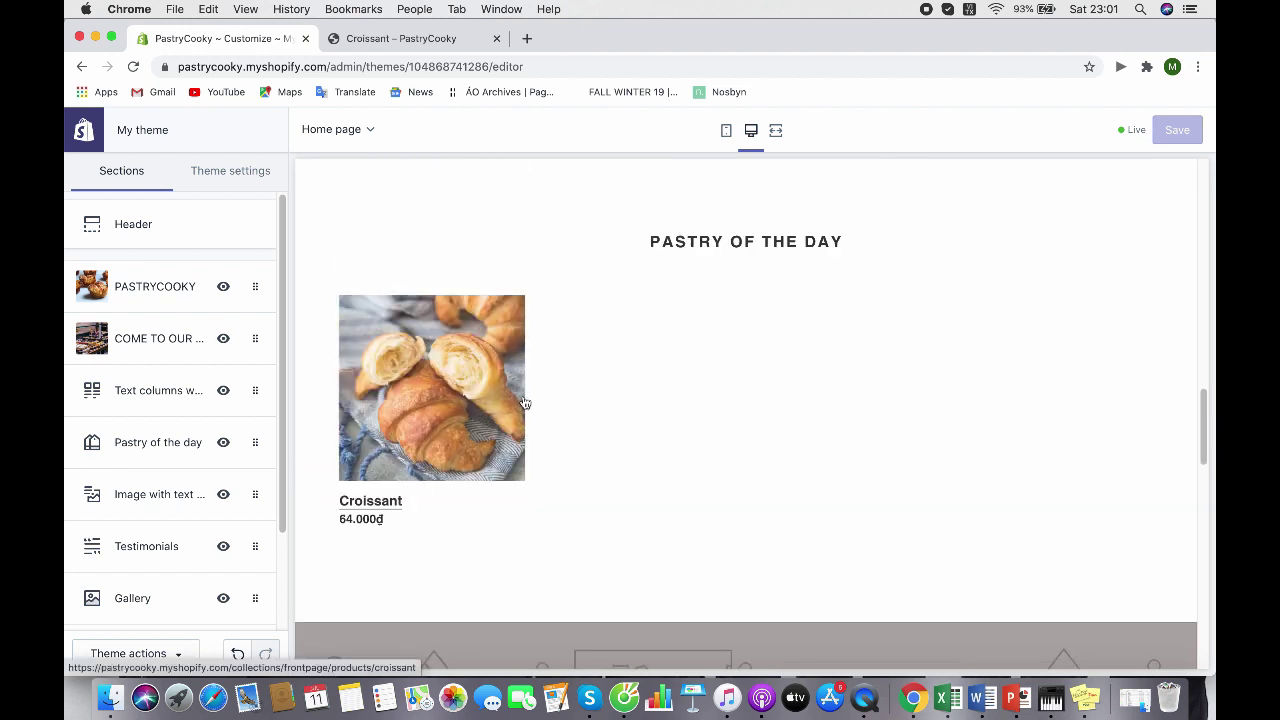
{"action": "scroll", "coordinate": [532, 400], "scroll_direction": "up", "scroll_amount": 5}
{"action": "scroll", "coordinate": [533, 405], "scroll_direction": "up", "scroll_amount": 6}
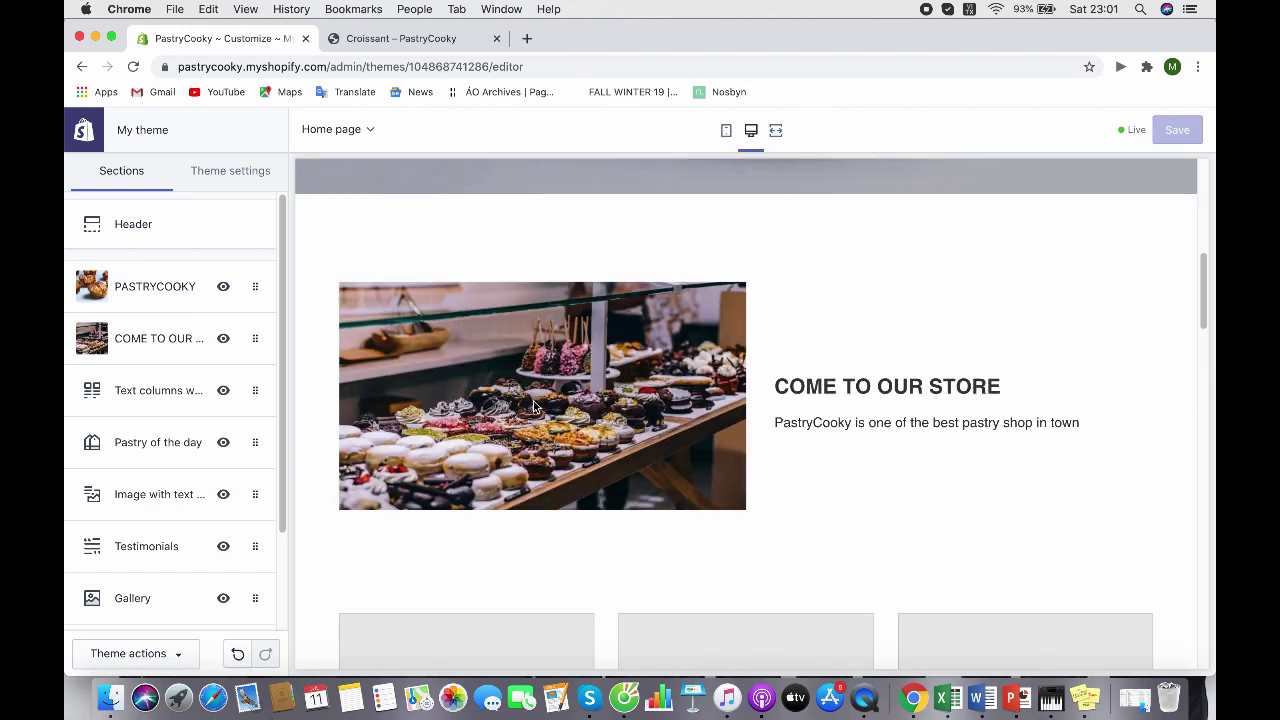
{"action": "scroll", "coordinate": [532, 405], "scroll_direction": "down", "scroll_amount": 6}
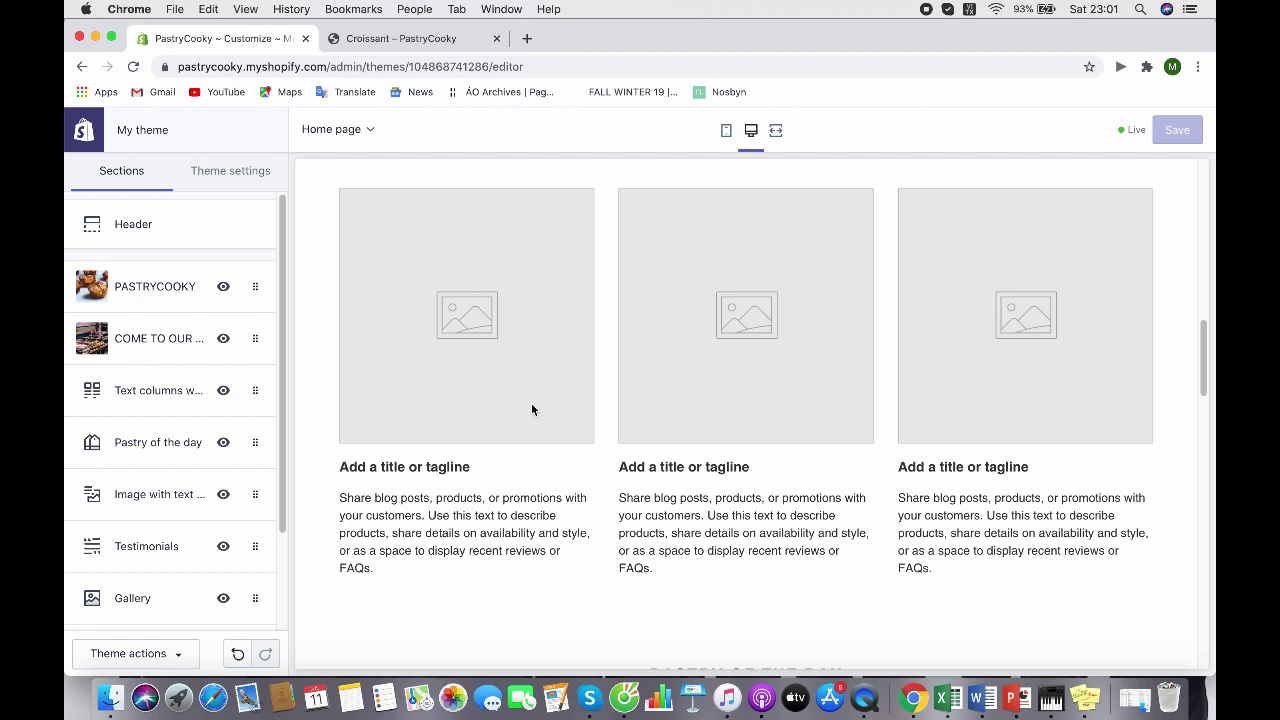
{"action": "scroll", "coordinate": [600, 380], "scroll_direction": "up", "scroll_amount": 8}
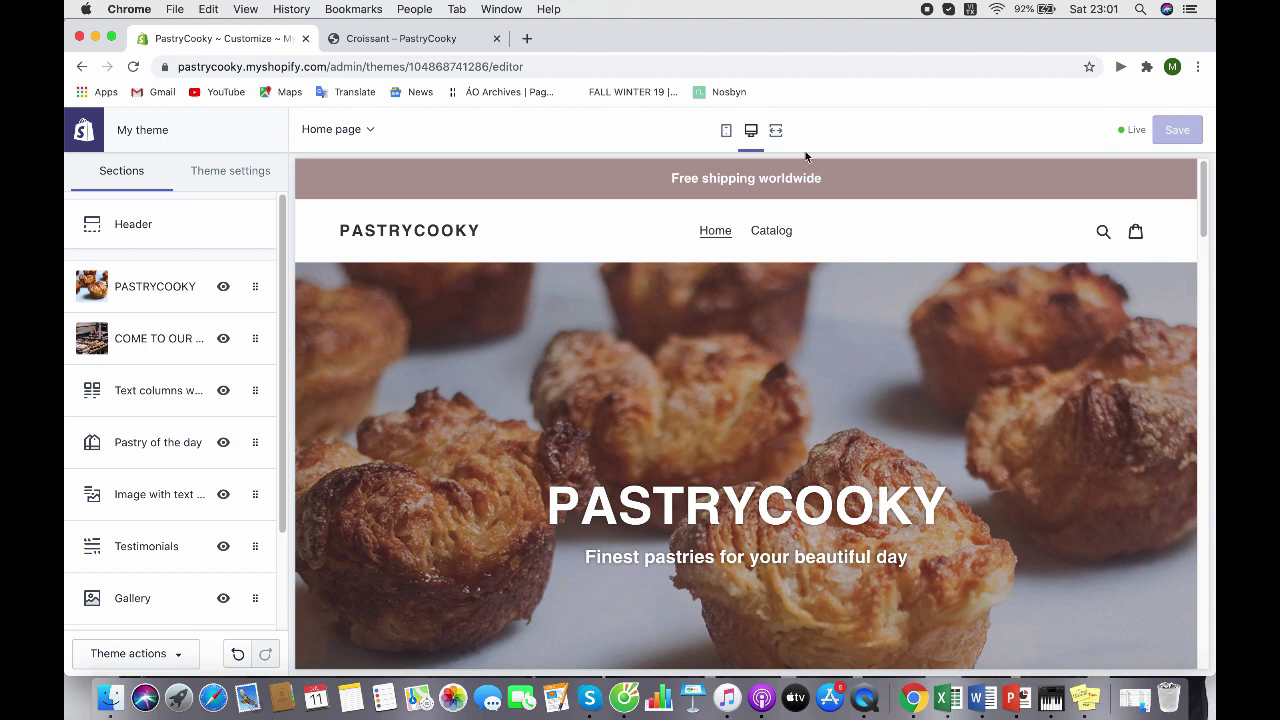
Switch to the mobile preview and scroll the home page down to the placeholder gallery
{"action": "left_click", "coordinate": [726, 131]}
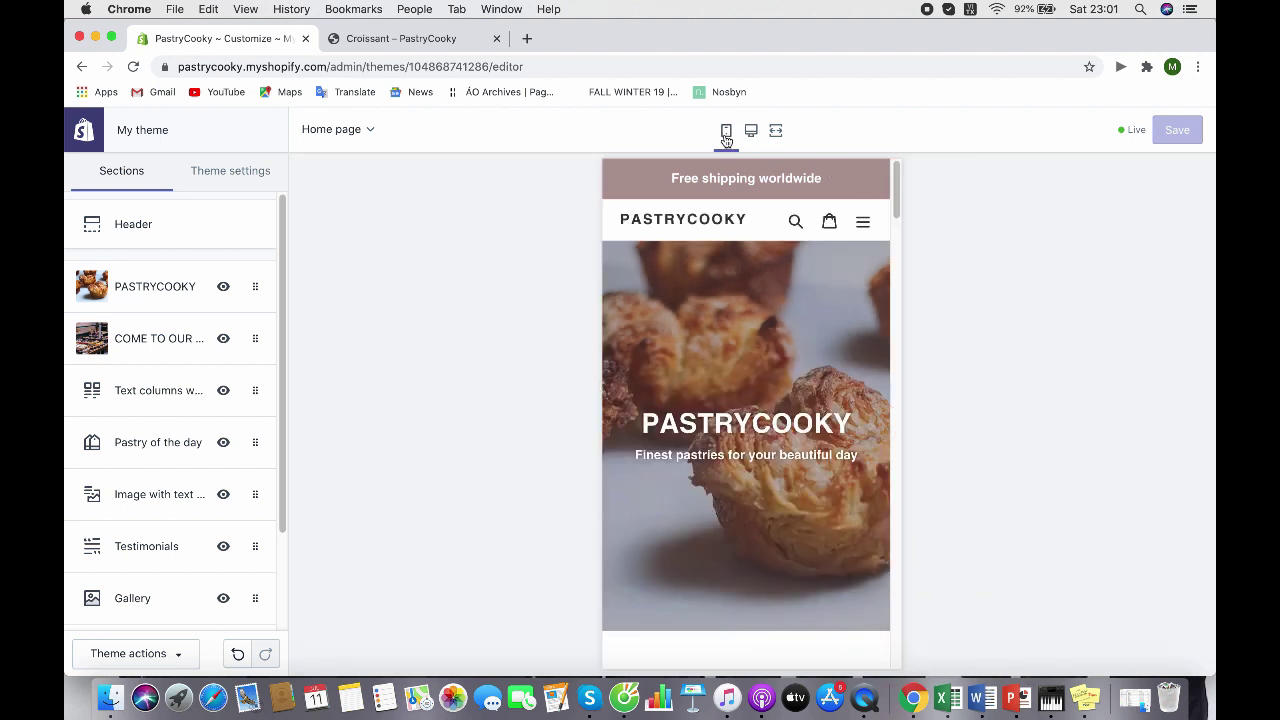
{"action": "scroll", "coordinate": [764, 285], "scroll_direction": "down", "scroll_amount": 3}
{"action": "scroll", "coordinate": [764, 288], "scroll_direction": "down", "scroll_amount": 3}
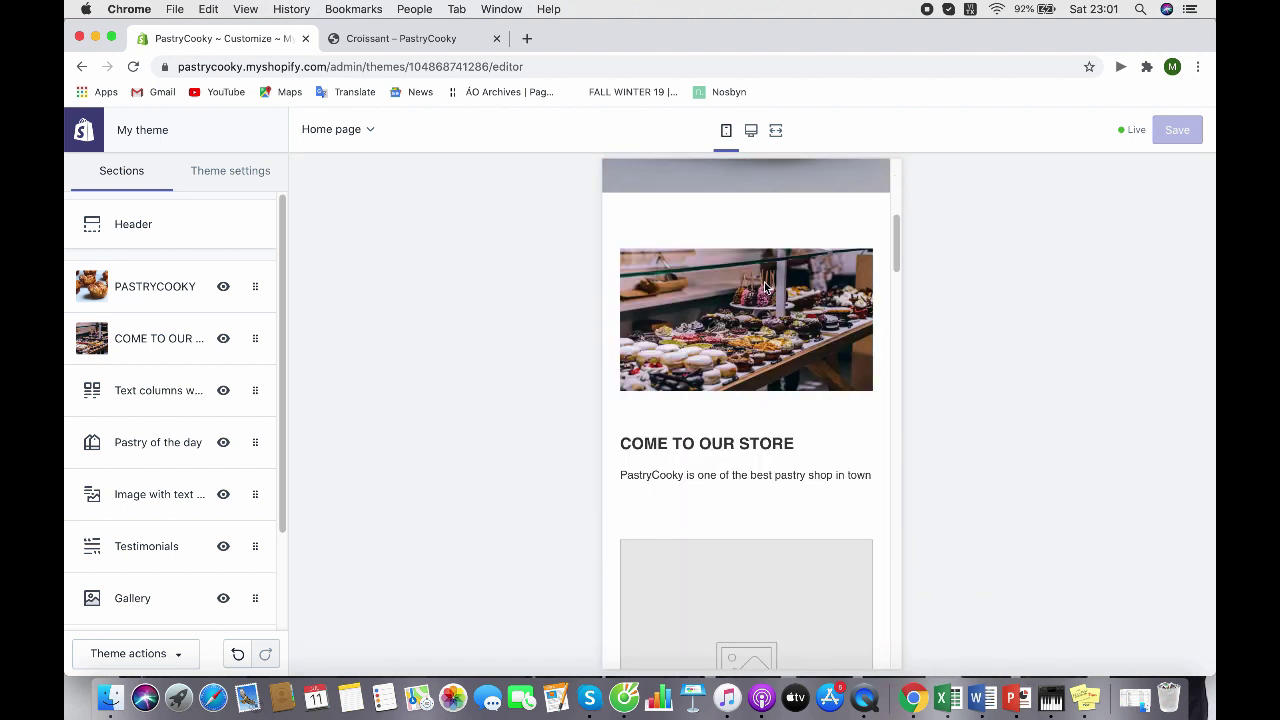
{"action": "scroll", "coordinate": [764, 288], "scroll_direction": "down", "scroll_amount": 3}
{"action": "scroll", "coordinate": [764, 288], "scroll_direction": "up", "scroll_amount": 5}
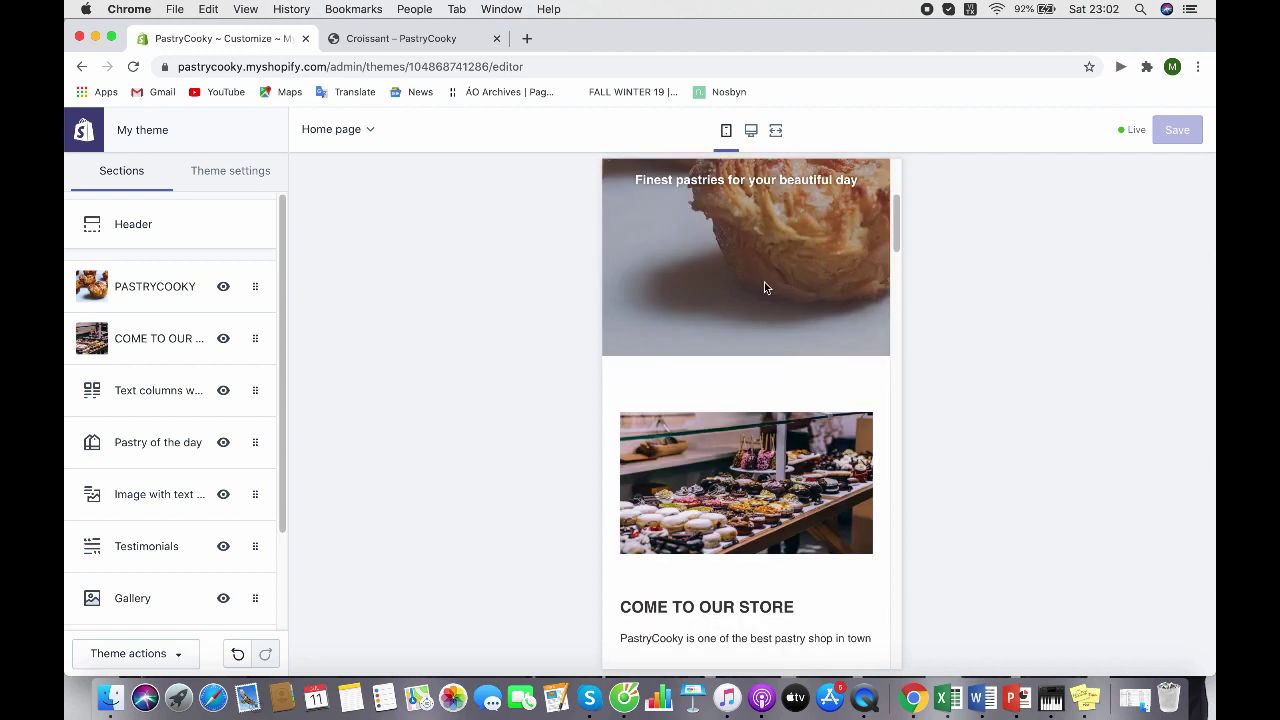
{"action": "scroll", "coordinate": [764, 288], "scroll_direction": "up", "scroll_amount": 3}
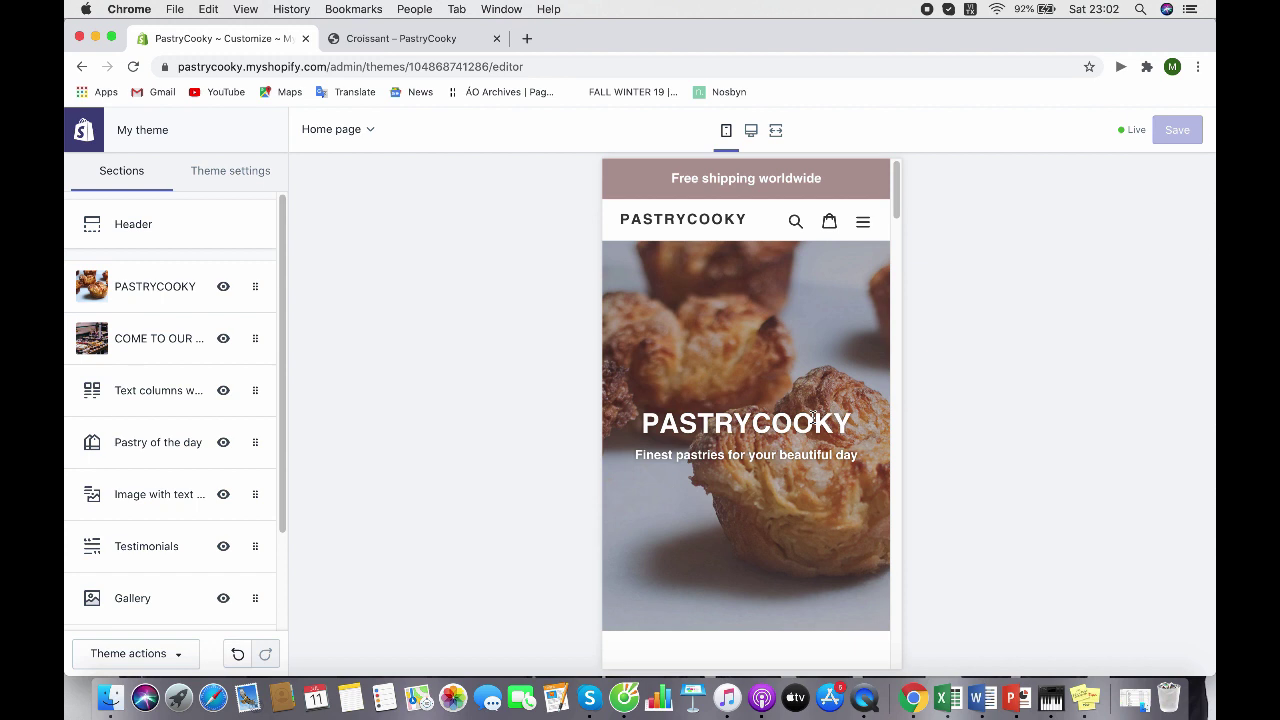
{"action": "scroll", "coordinate": [812, 418], "scroll_direction": "down", "scroll_amount": 10}
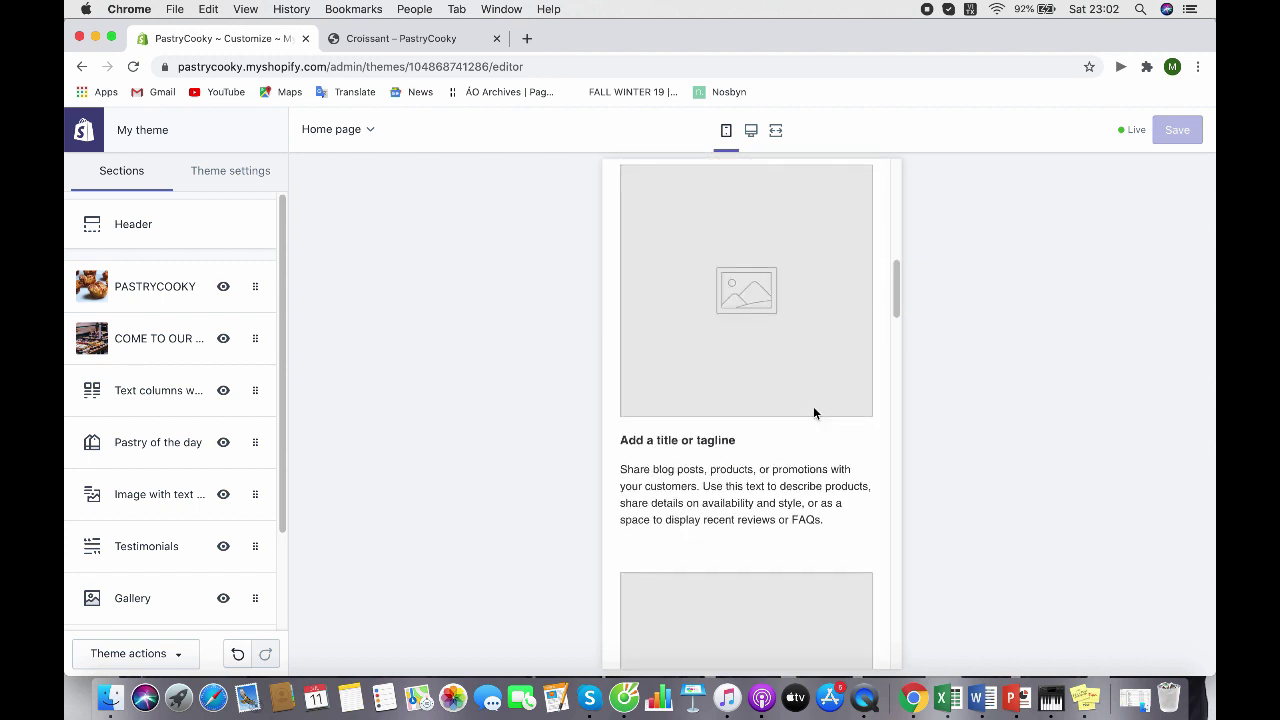
{"action": "scroll", "coordinate": [813, 407], "scroll_direction": "down", "scroll_amount": 12}
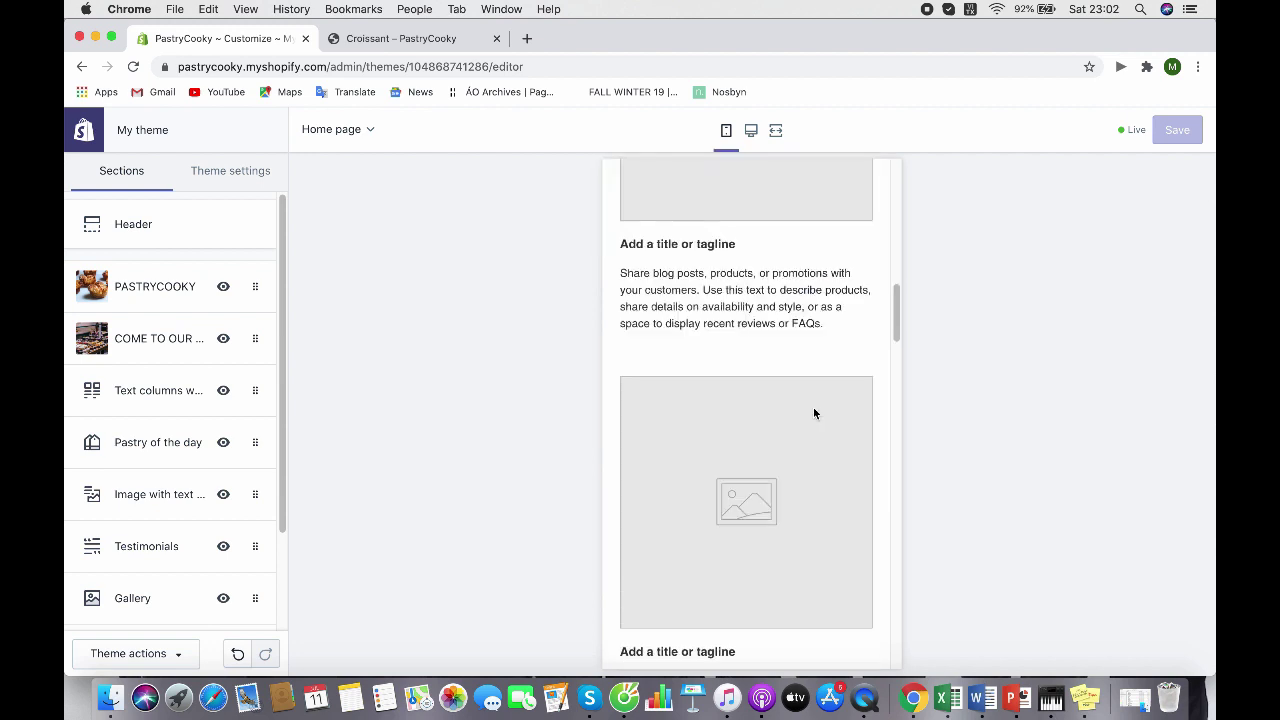
{"action": "scroll", "coordinate": [813, 407], "scroll_direction": "down", "scroll_amount": 12}
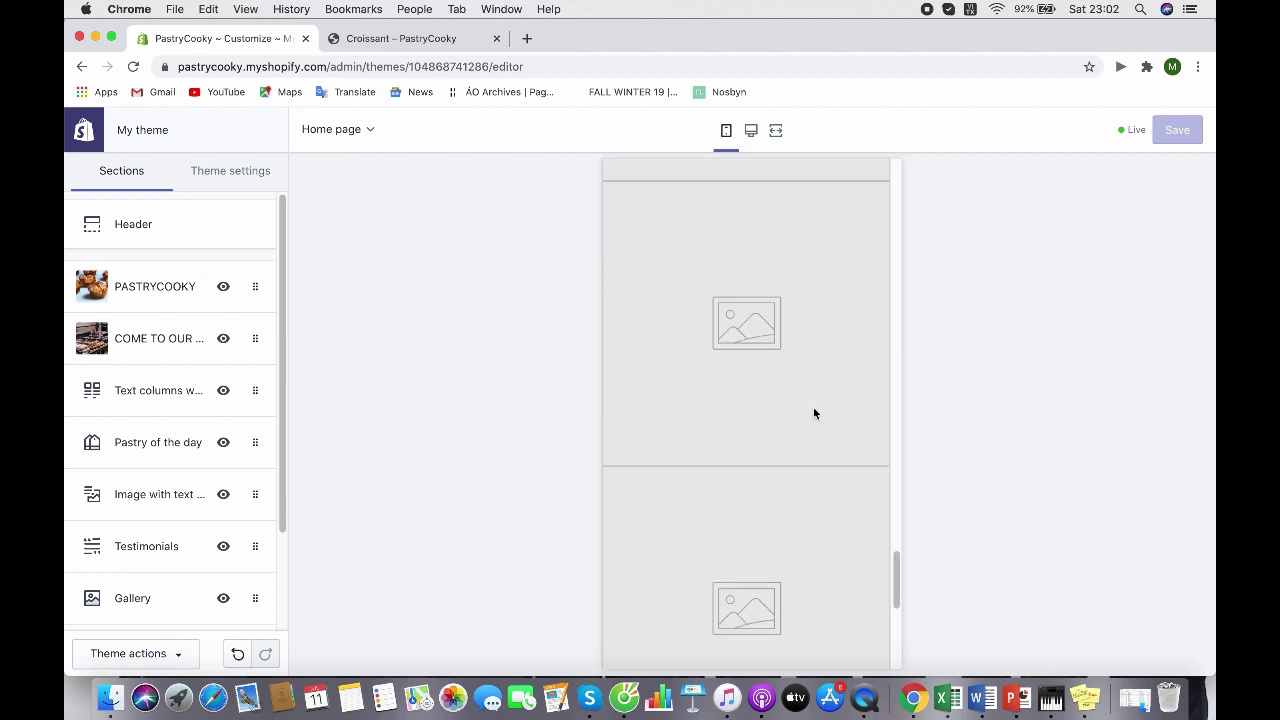
Exit the theme editor and scroll the live storefront's banner and PASTRY OF THE DAY Croissant section
{"action": "left_click", "coordinate": [86, 134]}
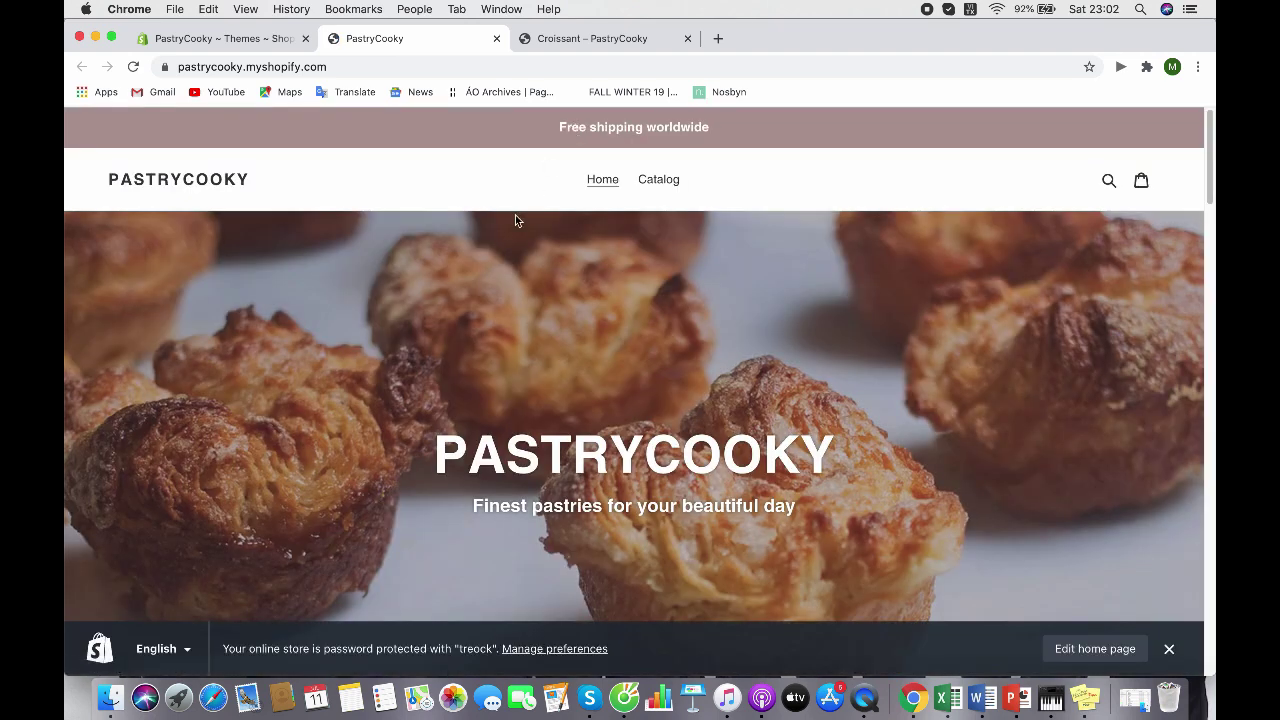
{"action": "scroll", "coordinate": [515, 215], "scroll_direction": "down", "scroll_amount": 3}
{"action": "scroll", "coordinate": [495, 280], "scroll_direction": "up", "scroll_amount": 3}
{"action": "scroll", "coordinate": [495, 280], "scroll_direction": "down", "scroll_amount": 15}
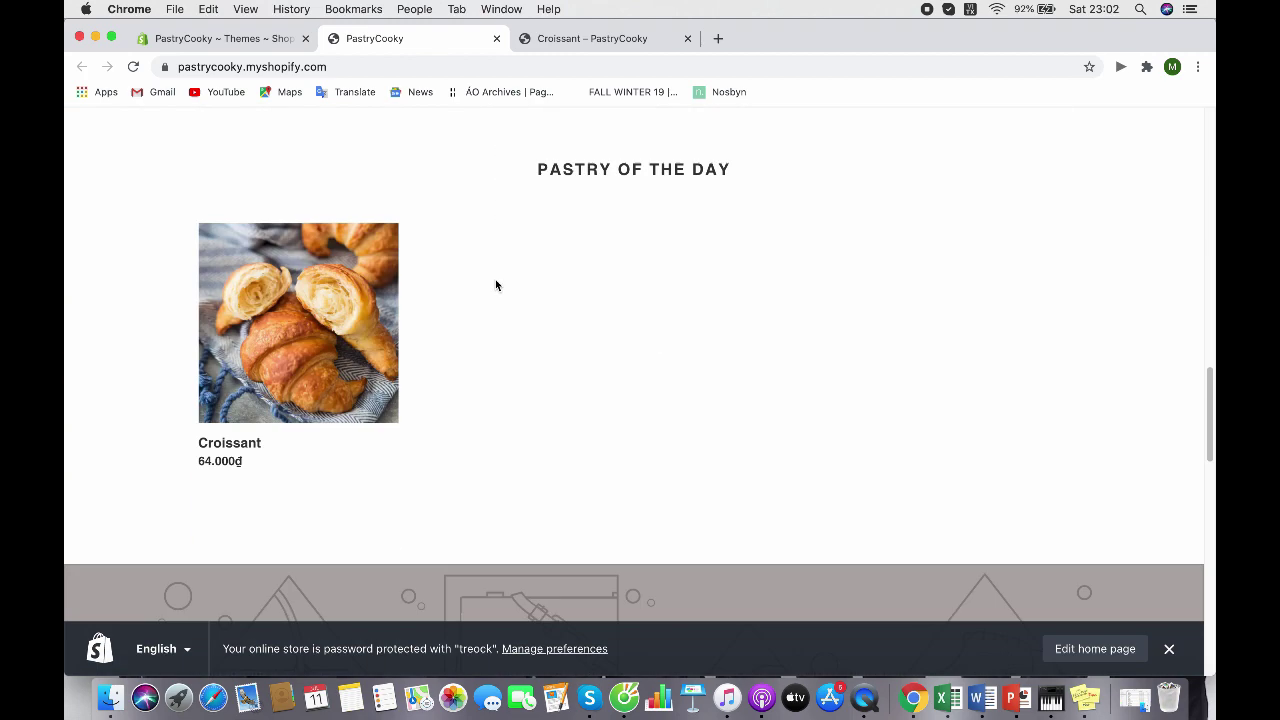
{"action": "scroll", "coordinate": [495, 285], "scroll_direction": "up", "scroll_amount": 13}
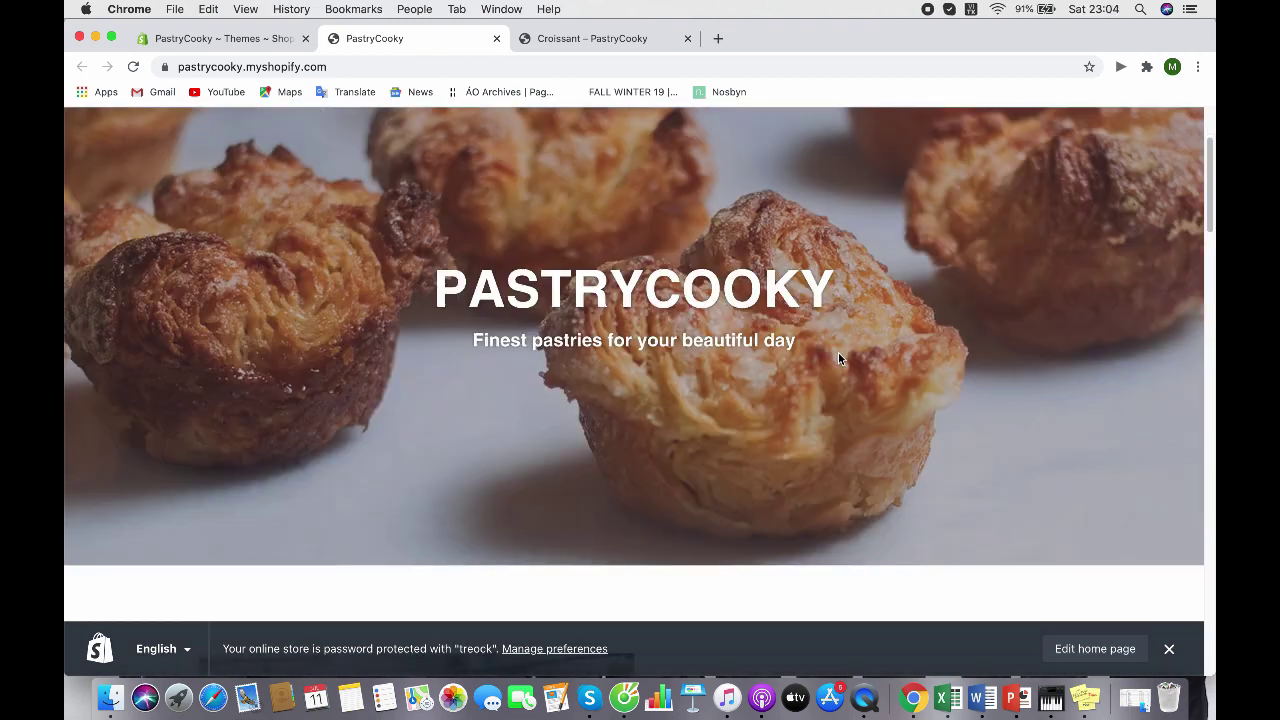
{"action": "scroll", "coordinate": [838, 358], "scroll_direction": "up", "scroll_amount": 3}
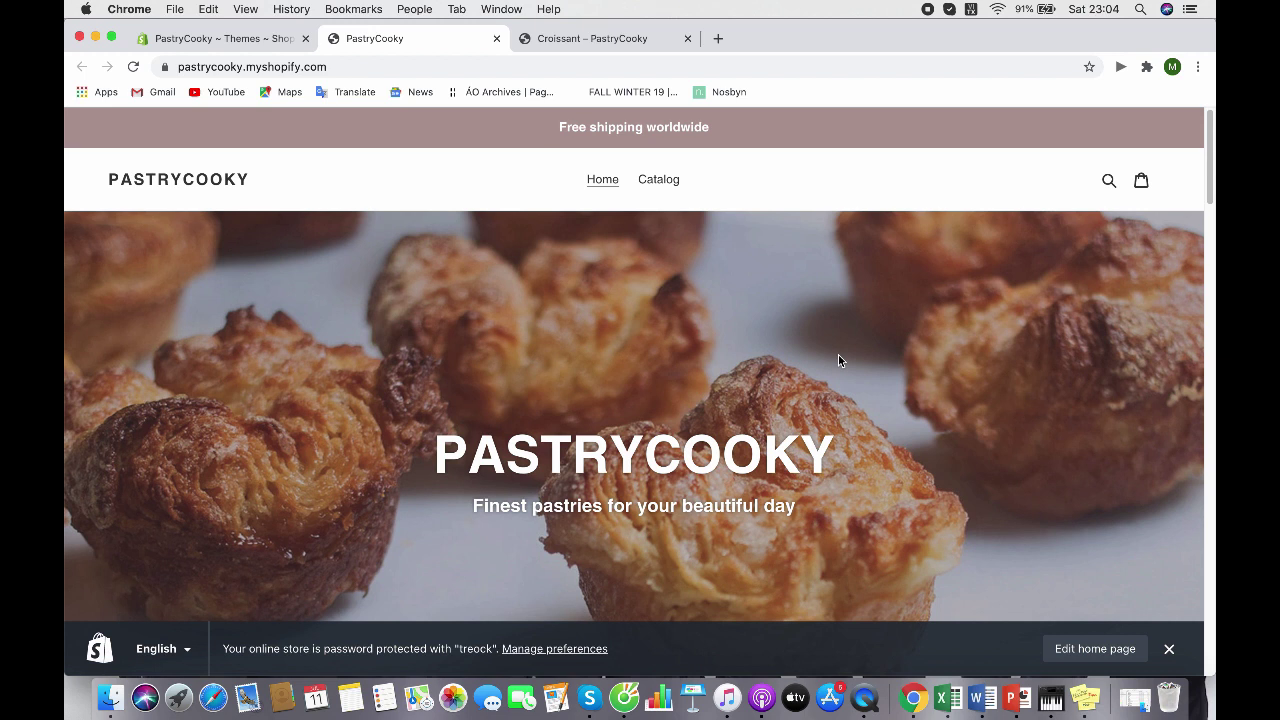
{"action": "scroll", "coordinate": [838, 361], "scroll_direction": "down", "scroll_amount": 10}
{"action": "scroll", "coordinate": [548, 343], "scroll_direction": "down", "scroll_amount": 4}
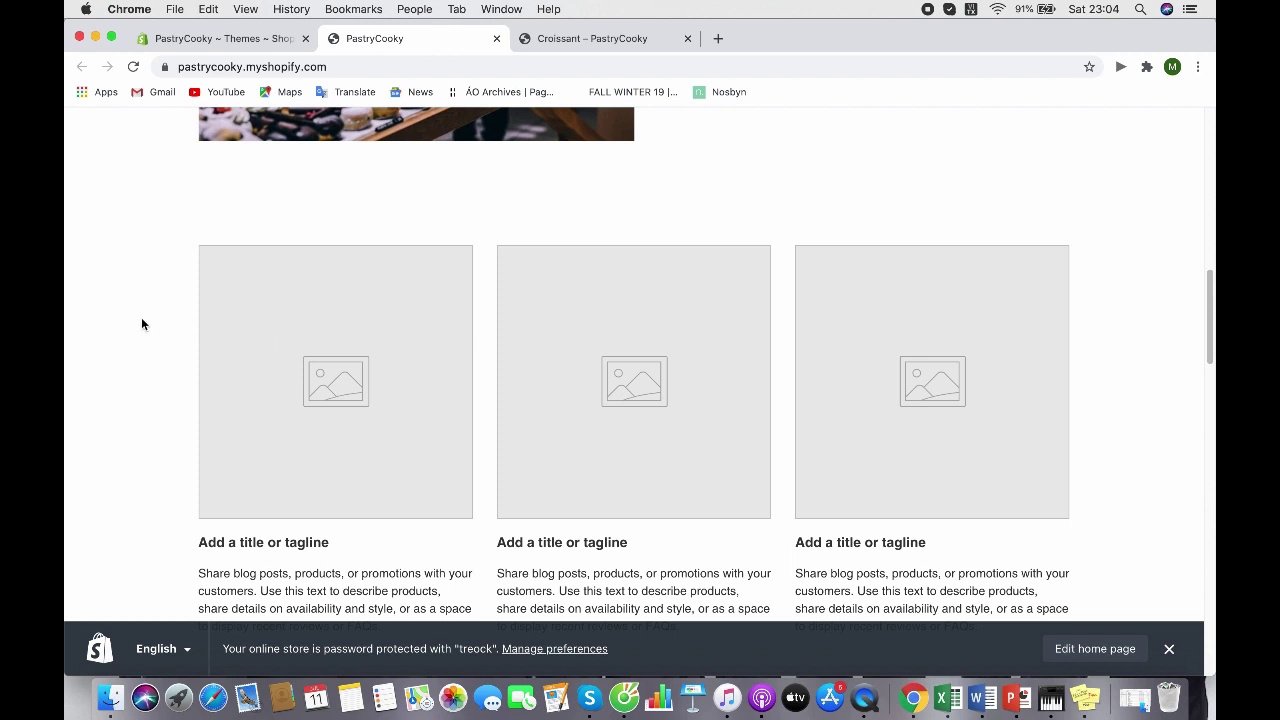
{"action": "scroll", "coordinate": [141, 324], "scroll_direction": "down", "scroll_amount": 4}
{"action": "scroll", "coordinate": [141, 324], "scroll_direction": "down", "scroll_amount": 2}
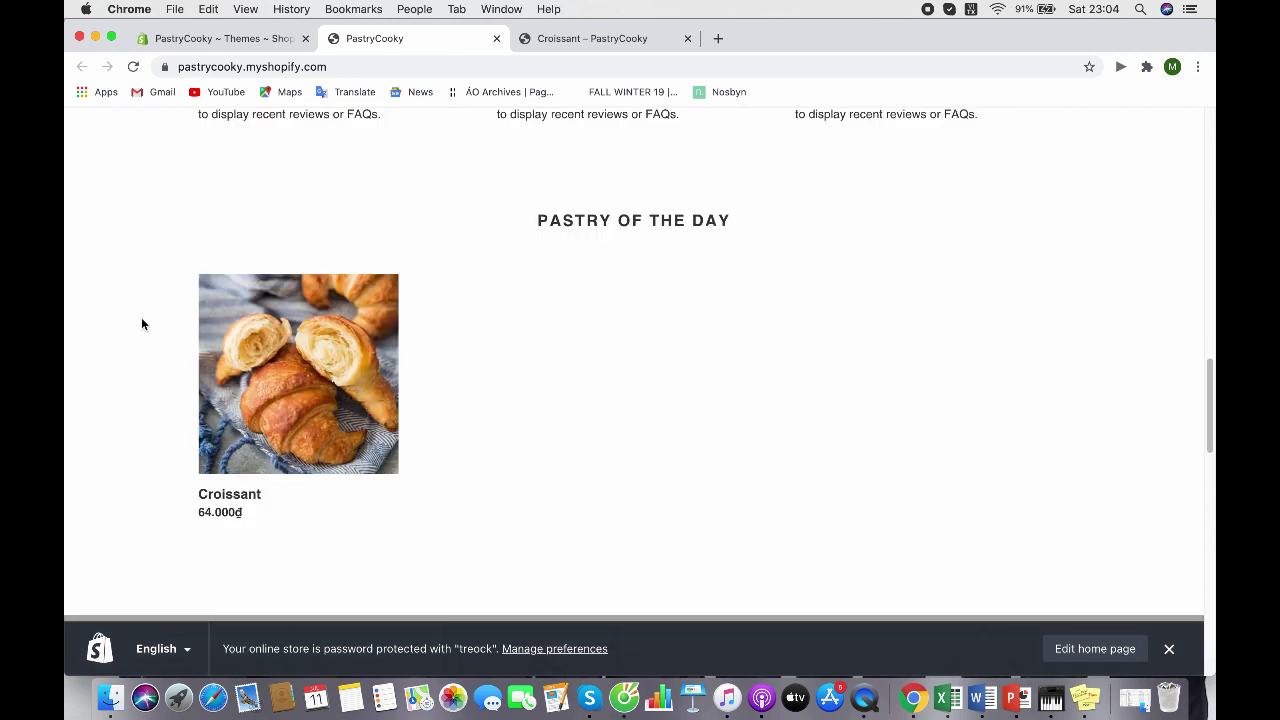
{"action": "scroll", "coordinate": [143, 325], "scroll_direction": "up", "scroll_amount": 20}
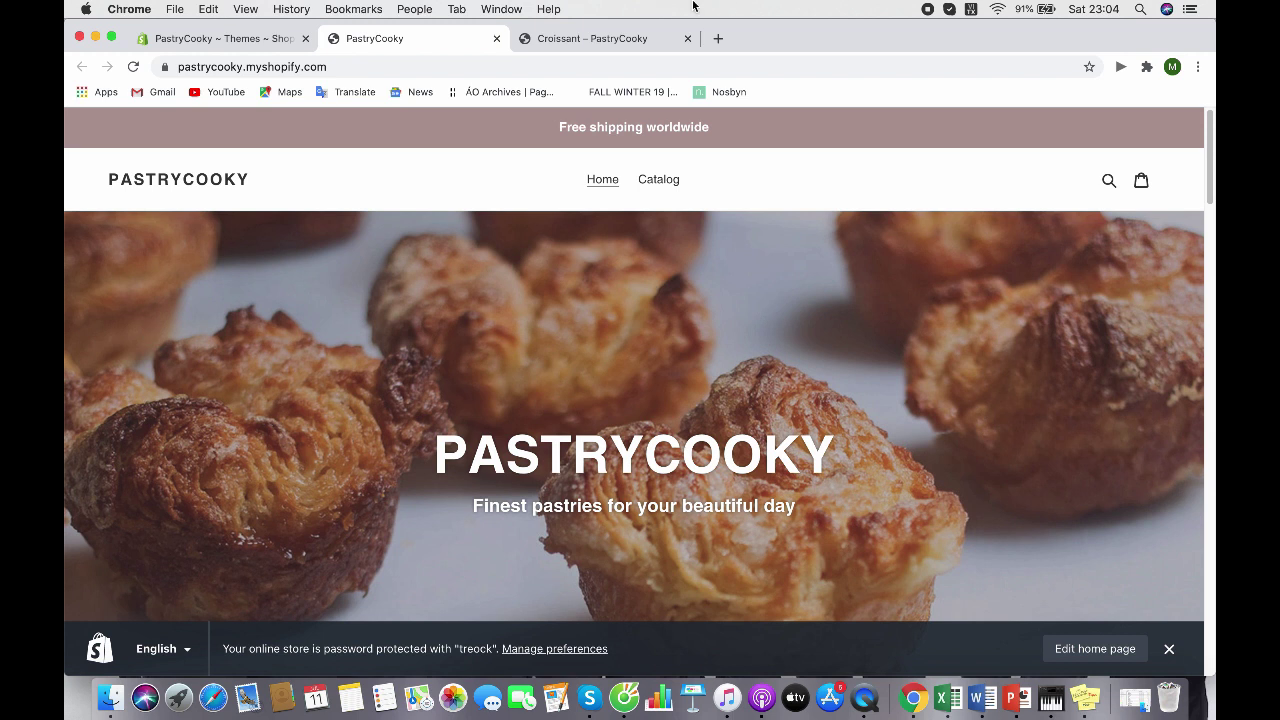